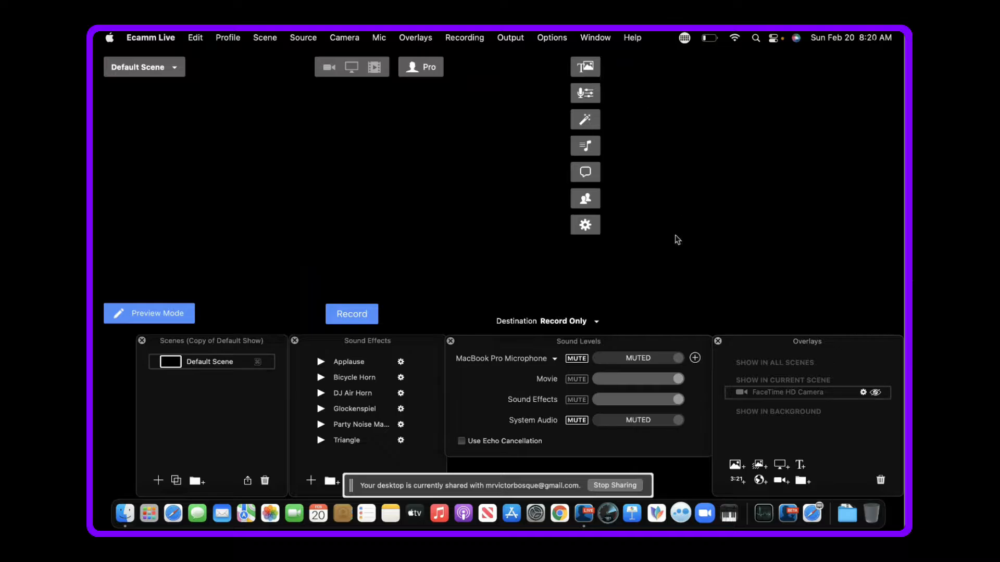
# - Close the Sound Effects and Sound Levels windows, keeping the Scenes and Overlays windows open
pyautogui.click(295, 341)
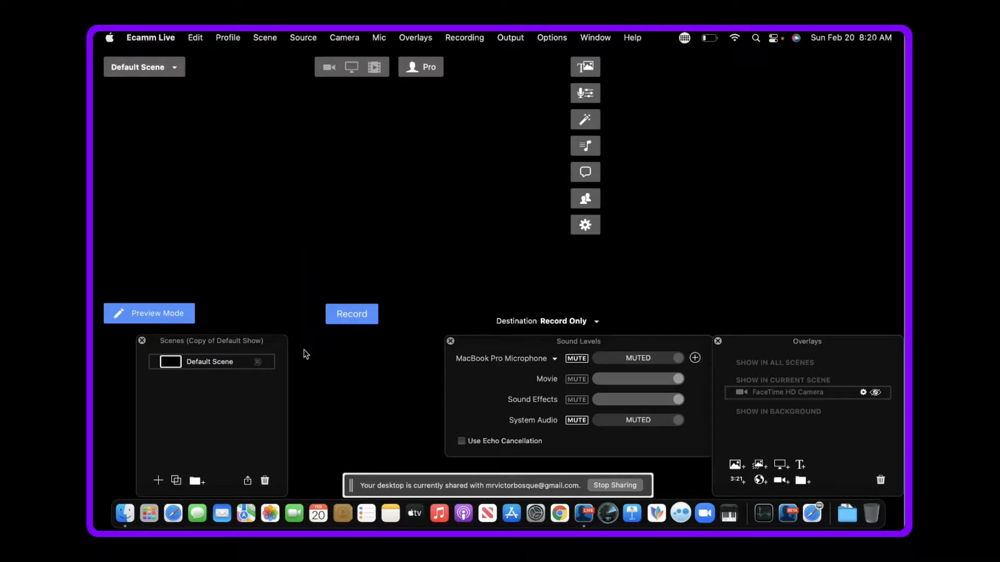
pyautogui.click(451, 342)
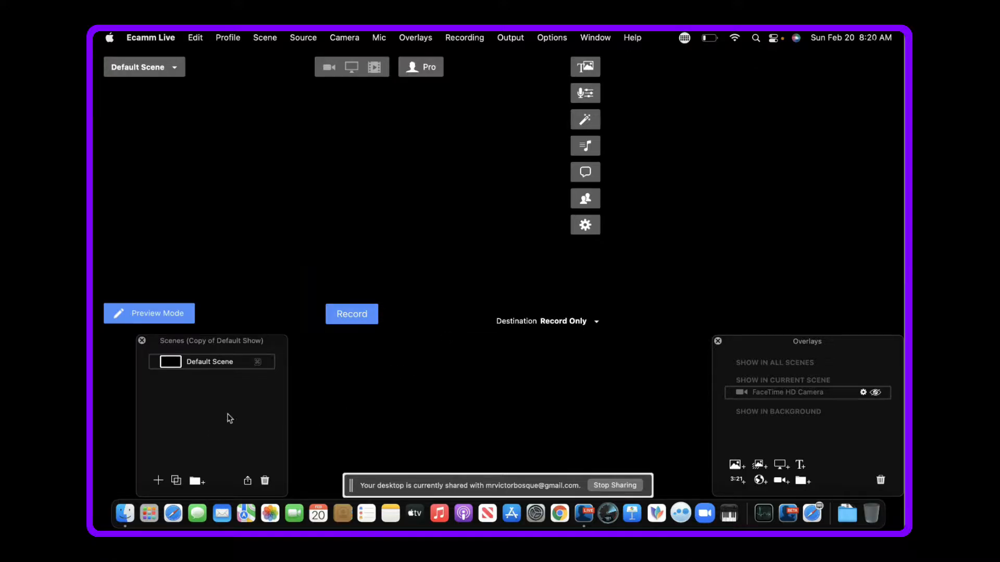
pyautogui.moveTo(784, 396)
# - Add a new scene named Main and give it a live camera as its source
pyautogui.click(158, 481)
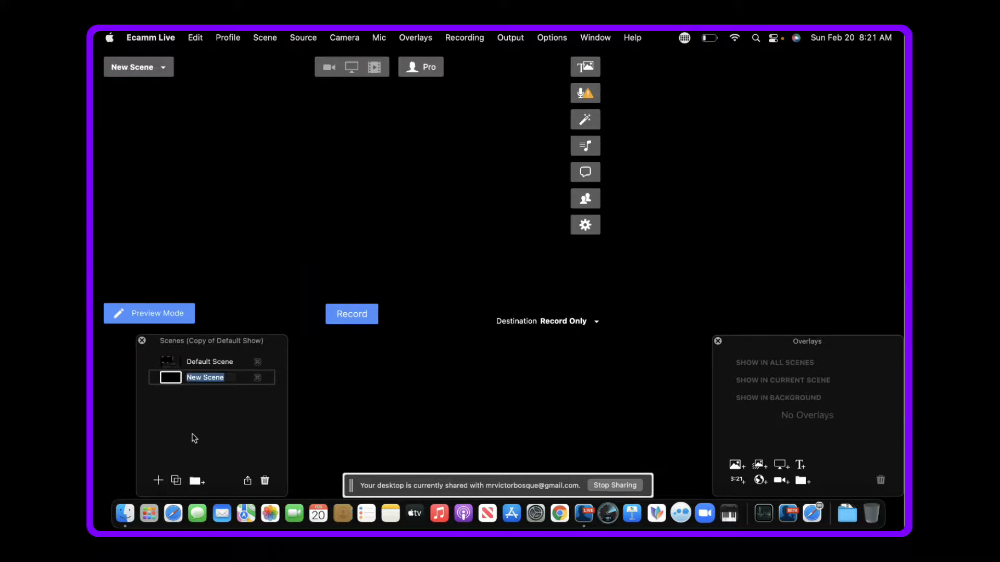
pyautogui.write('Main')
pyautogui.click(329, 67)
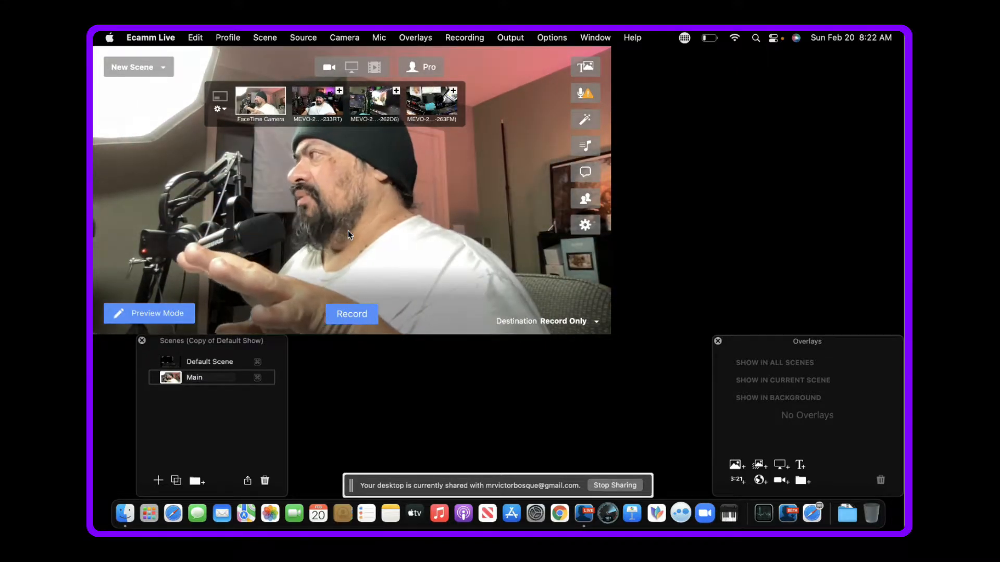
# - Try each connected MEVO camera in the Main scene and settle on the front-facing MEVO 233RT
pyautogui.moveTo(348, 213)
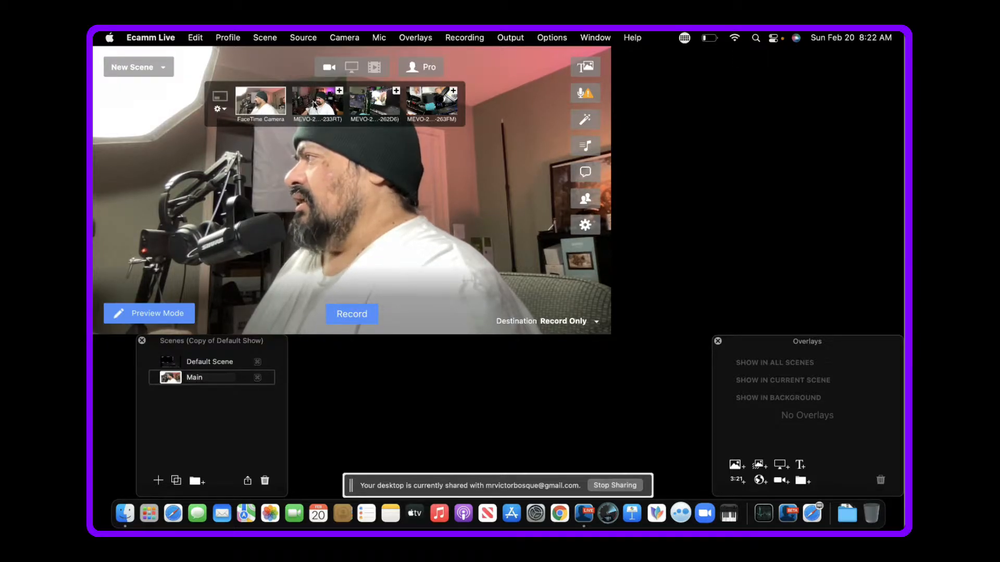
pyautogui.click(322, 104)
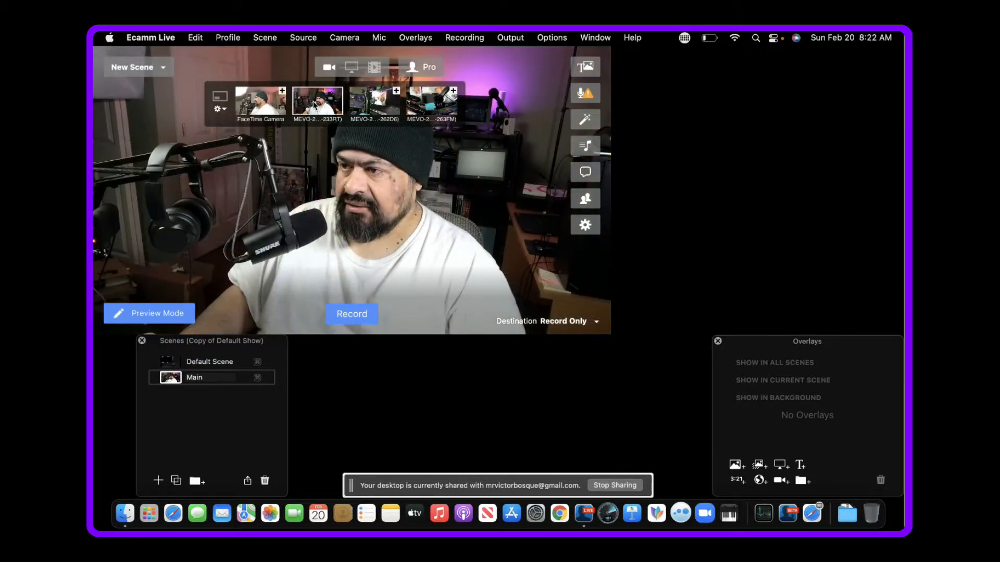
pyautogui.click(360, 107)
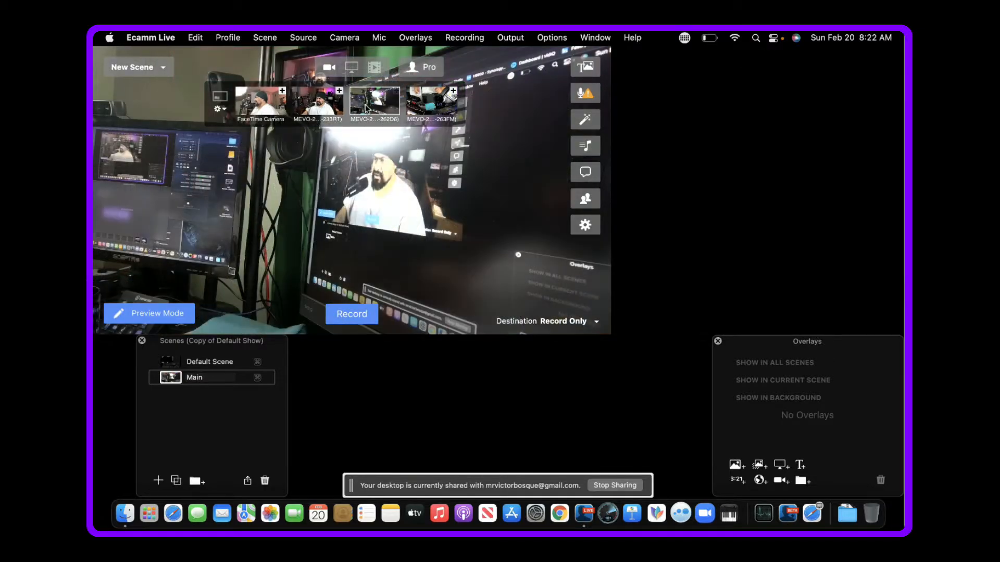
pyautogui.click(430, 108)
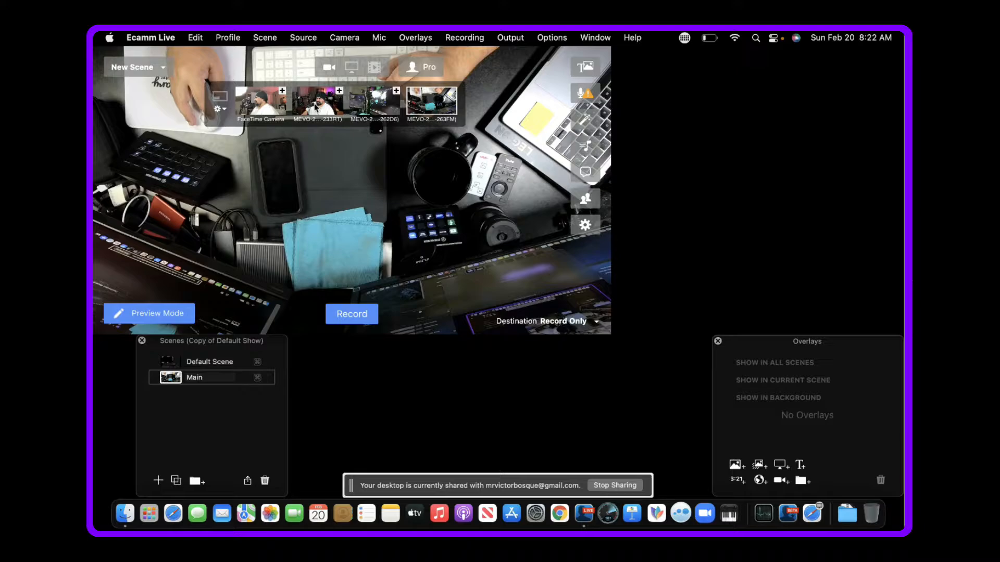
pyautogui.click(318, 104)
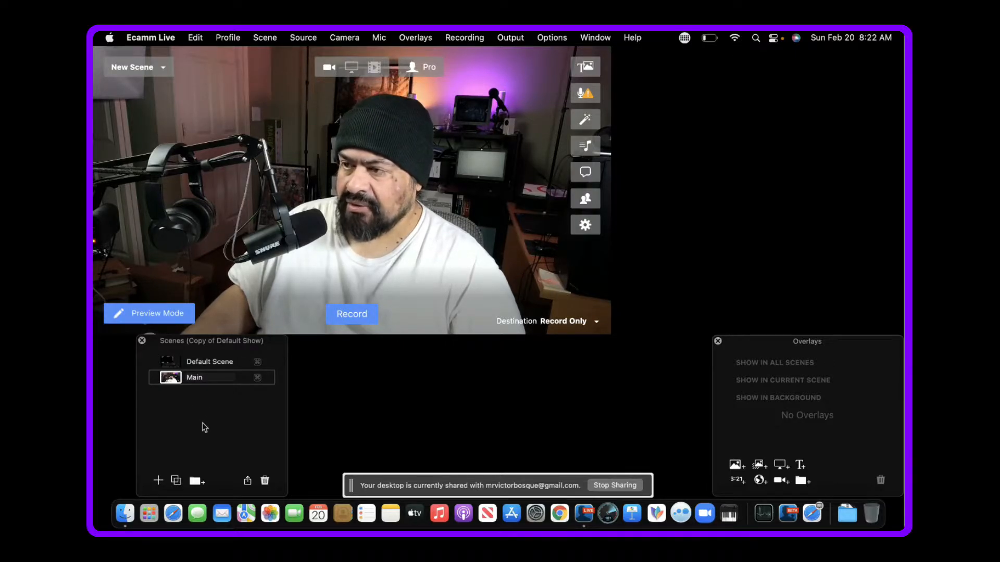
# - Add a new scene named Cam 2 and set its camera source to the MEVO 262D6
pyautogui.click(158, 480)
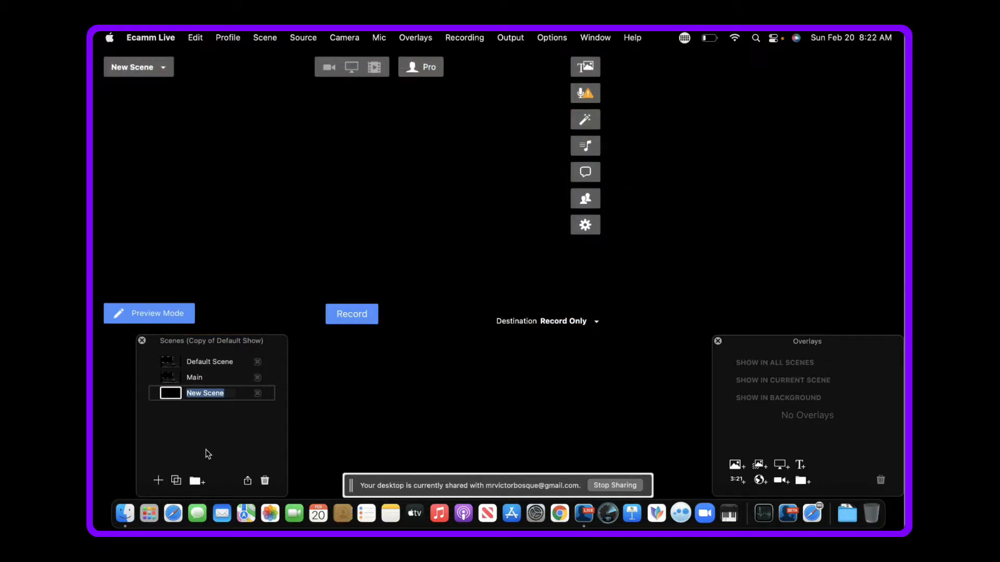
pyautogui.write('Cam 2')
pyautogui.press('Return')
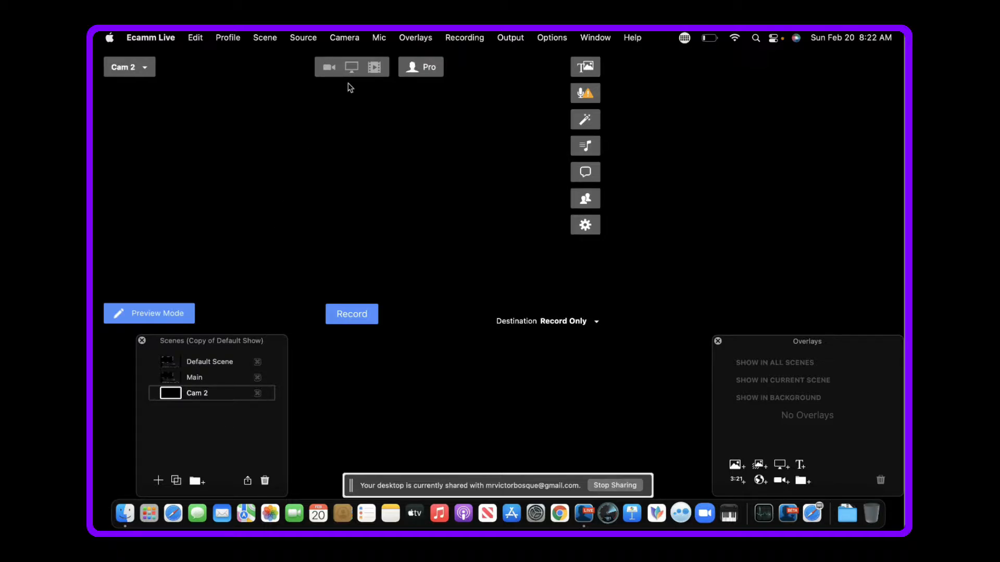
pyautogui.click(329, 69)
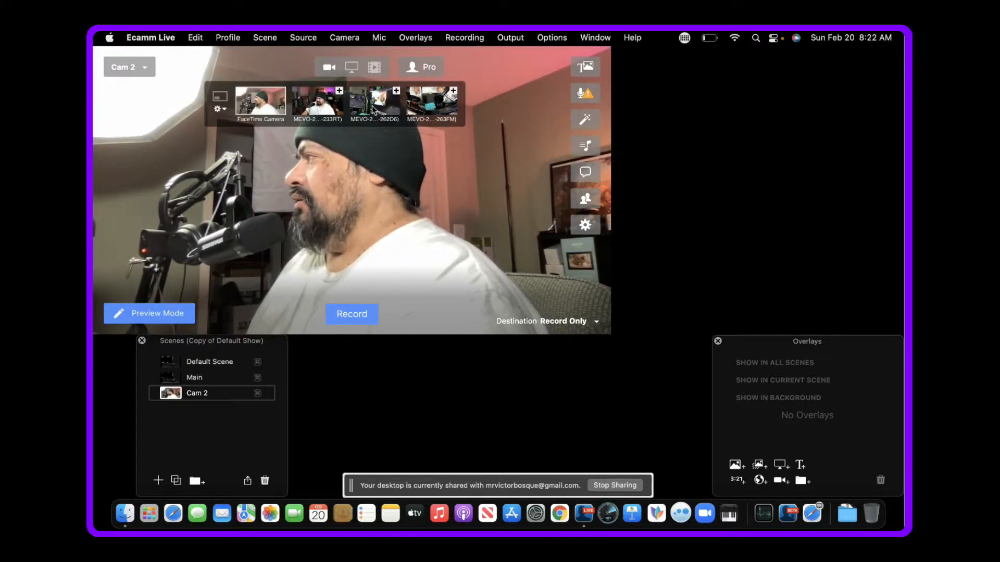
pyautogui.click(374, 102)
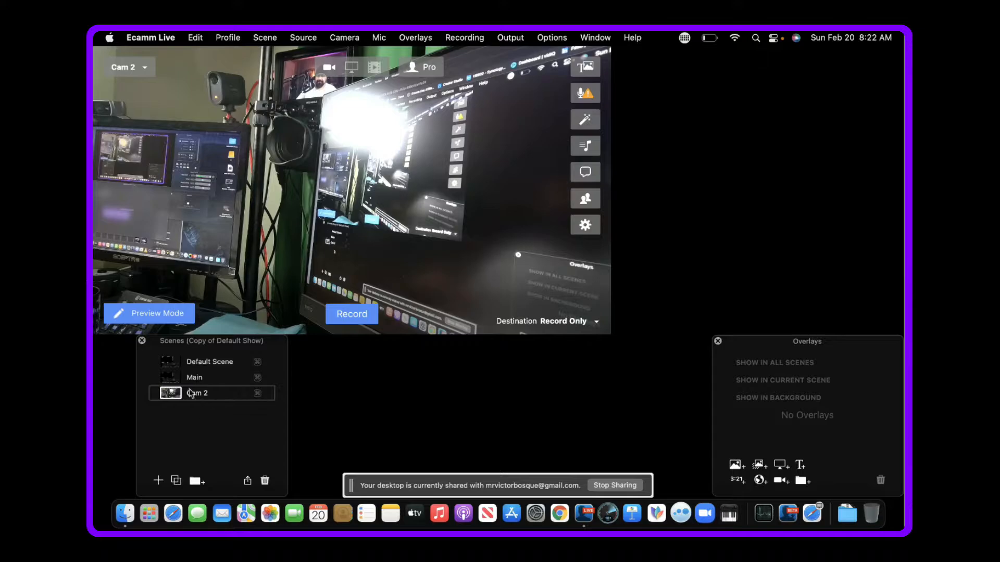
# - Switch between the Main and Cam 2 scenes to compare their shots, ending on Main
pyautogui.click(171, 379)
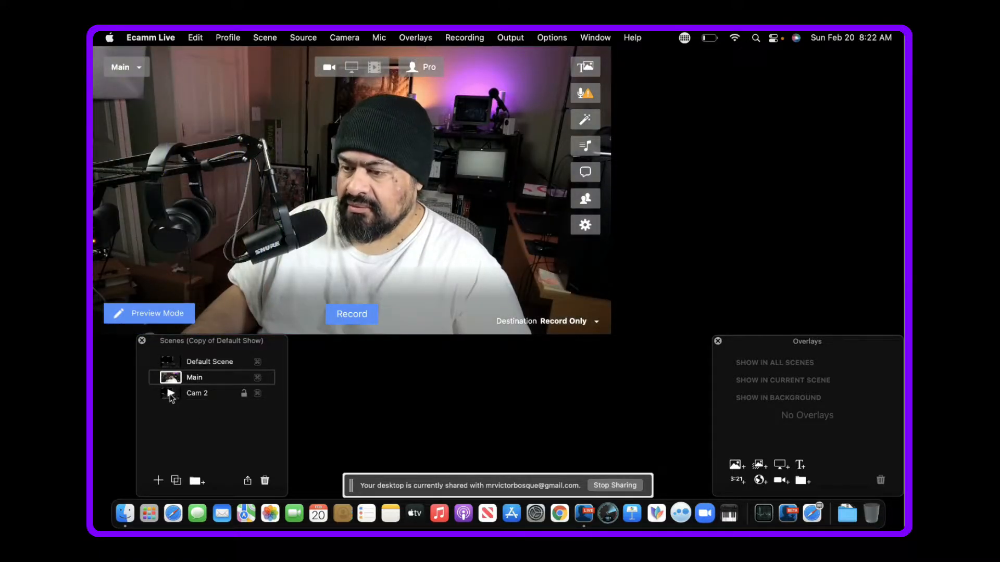
pyautogui.click(170, 393)
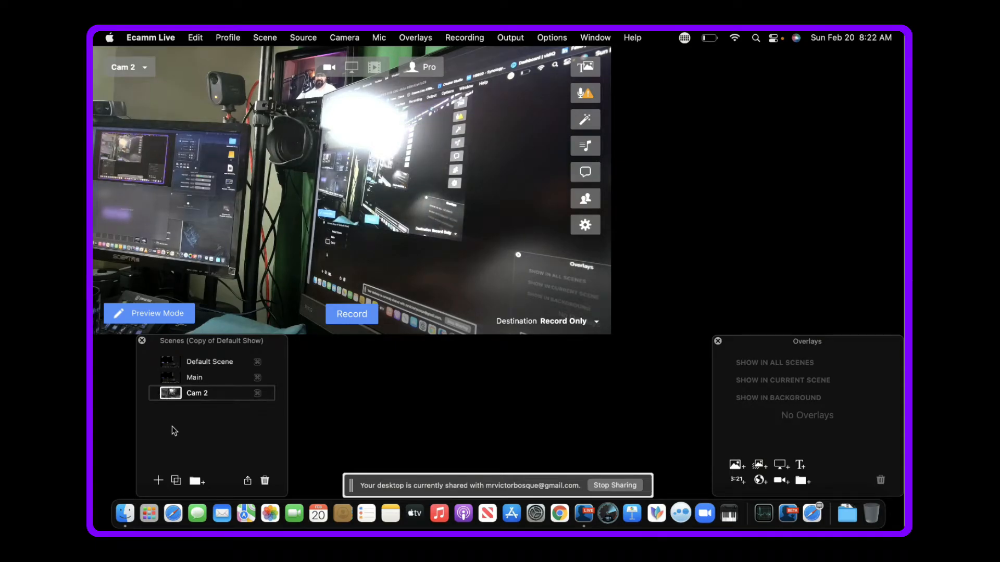
pyautogui.click(170, 377)
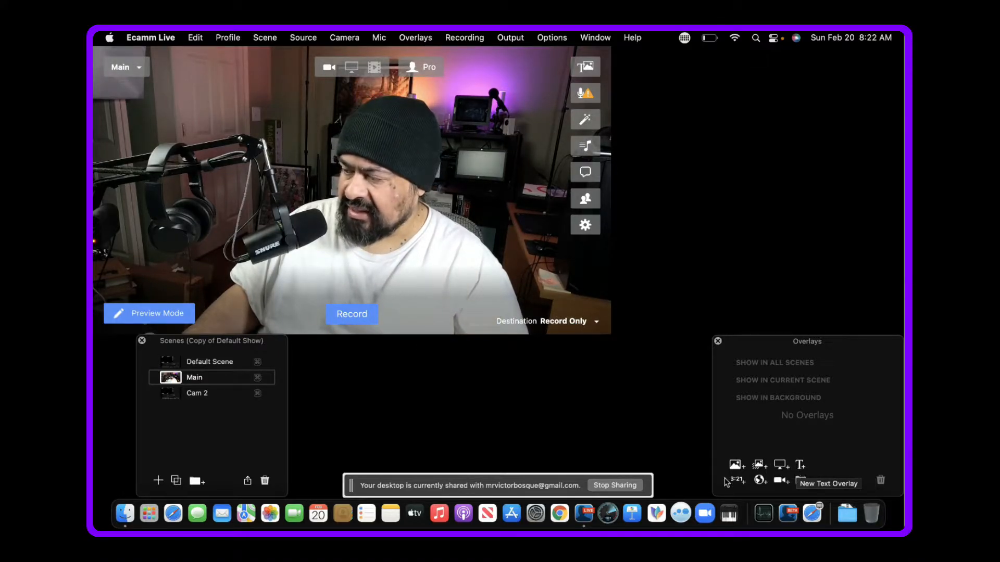
# - Add a text overlay with the presenter's first name to the Main scene and place it over the lower chest
pyautogui.click(800, 466)
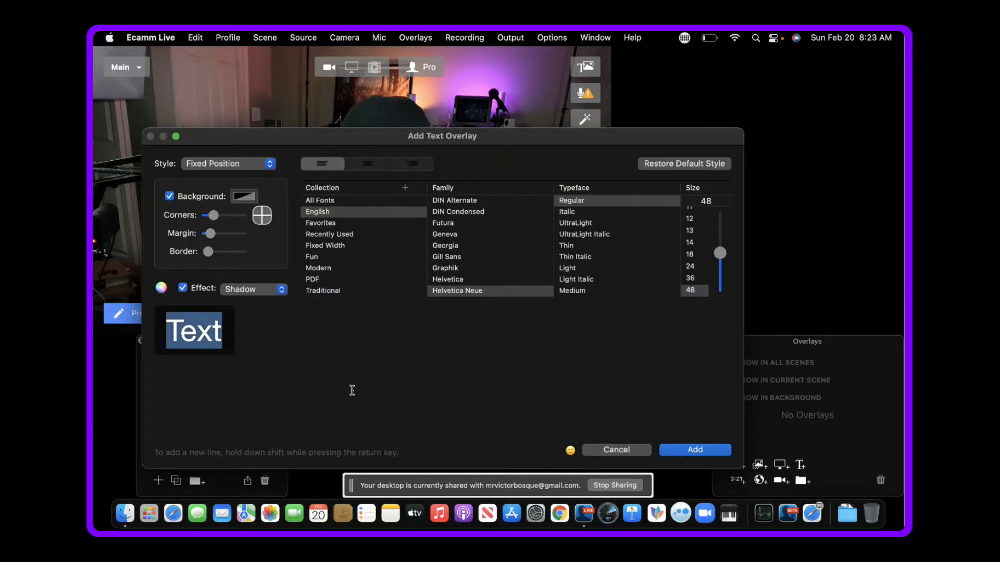
pyautogui.write('Victor')
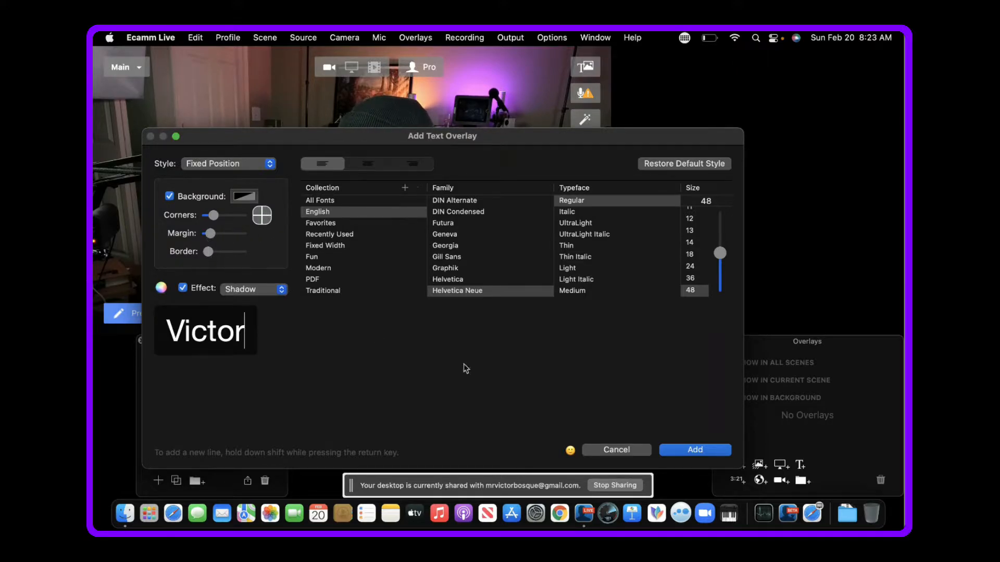
pyautogui.click(701, 452)
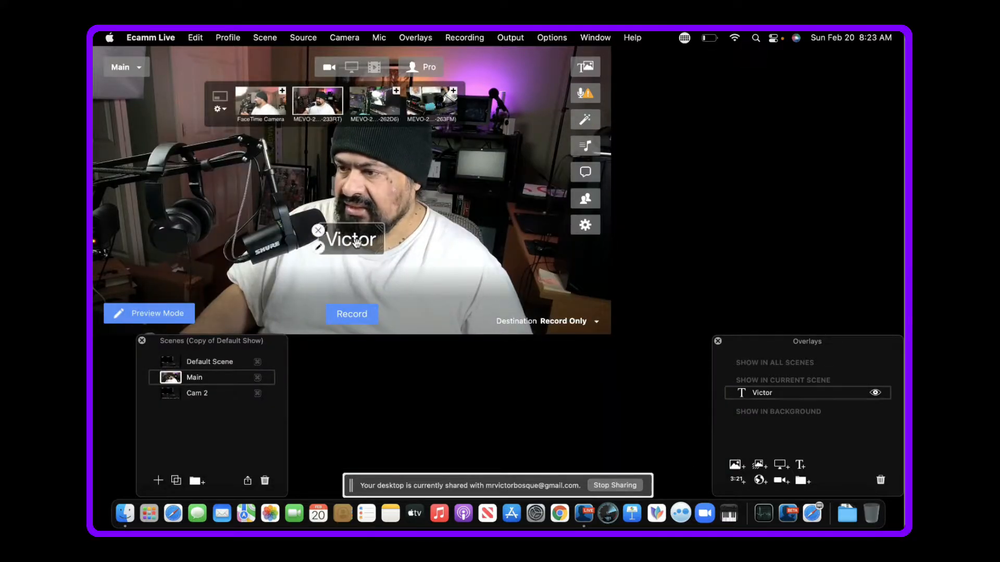
pyautogui.moveTo(356, 243); pyautogui.dragTo(356, 276)
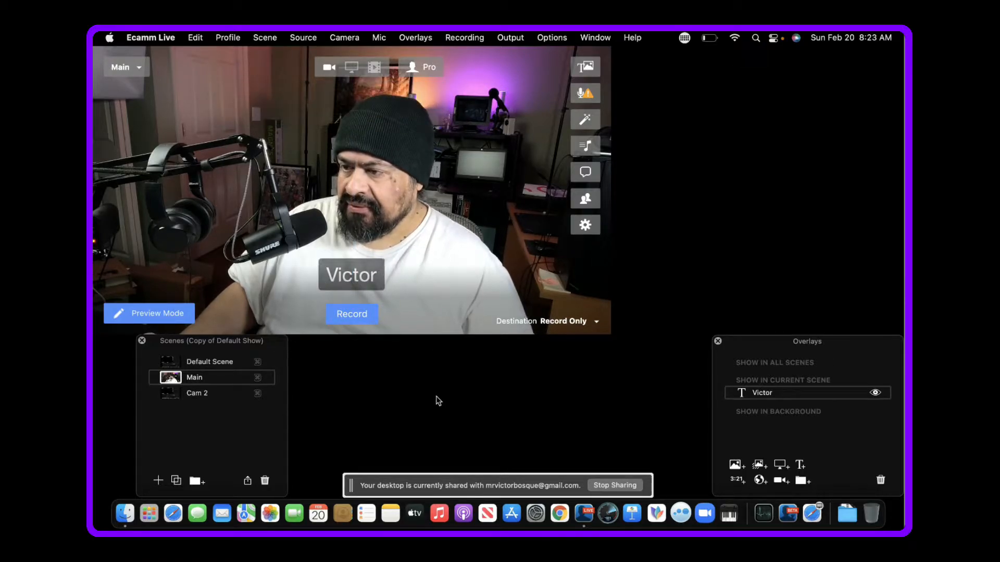
# - Turn off the name overlay's background and save the overlay
pyautogui.doubleClick(352, 274)
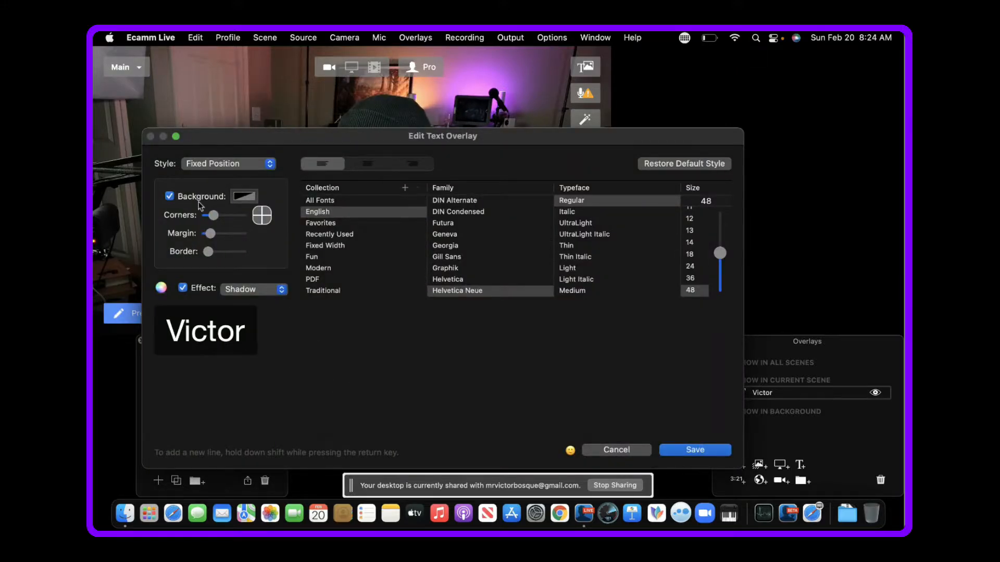
pyautogui.click(169, 196)
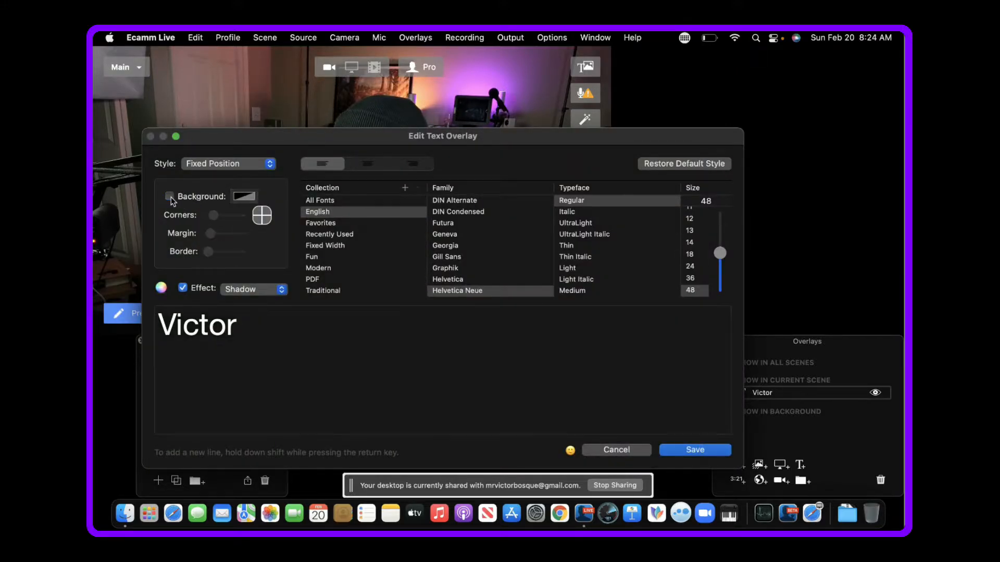
pyautogui.click(695, 452)
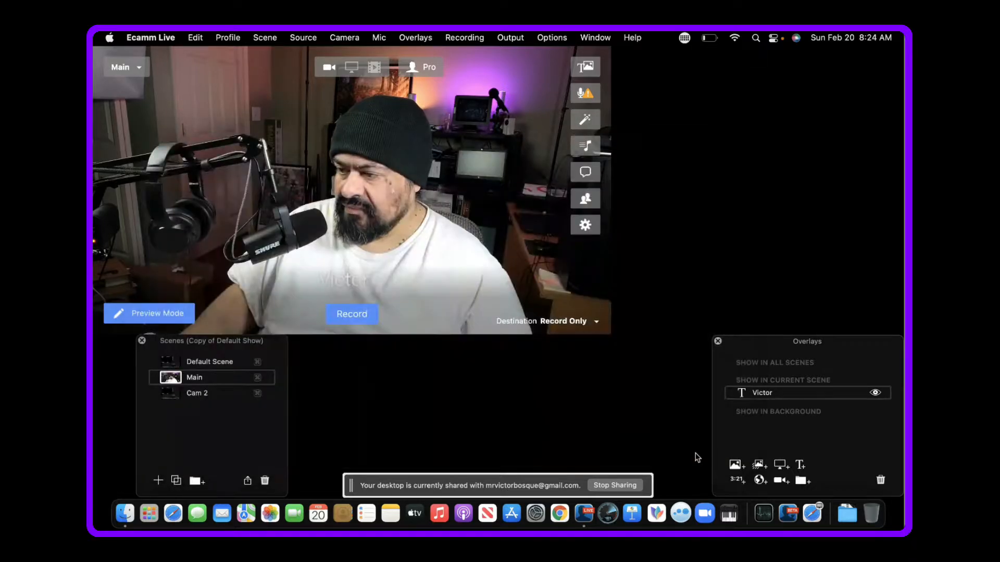
# - Enable the name overlay's background, colour it Sky at 100% opacity, and save the overlay
pyautogui.doubleClick(346, 281)
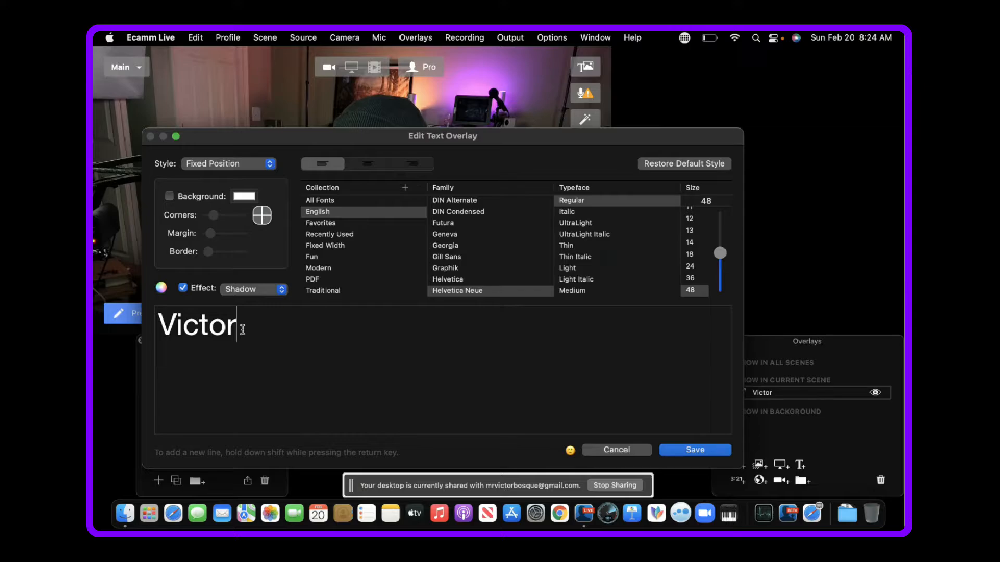
pyautogui.moveTo(225, 326); pyautogui.dragTo(154, 326)
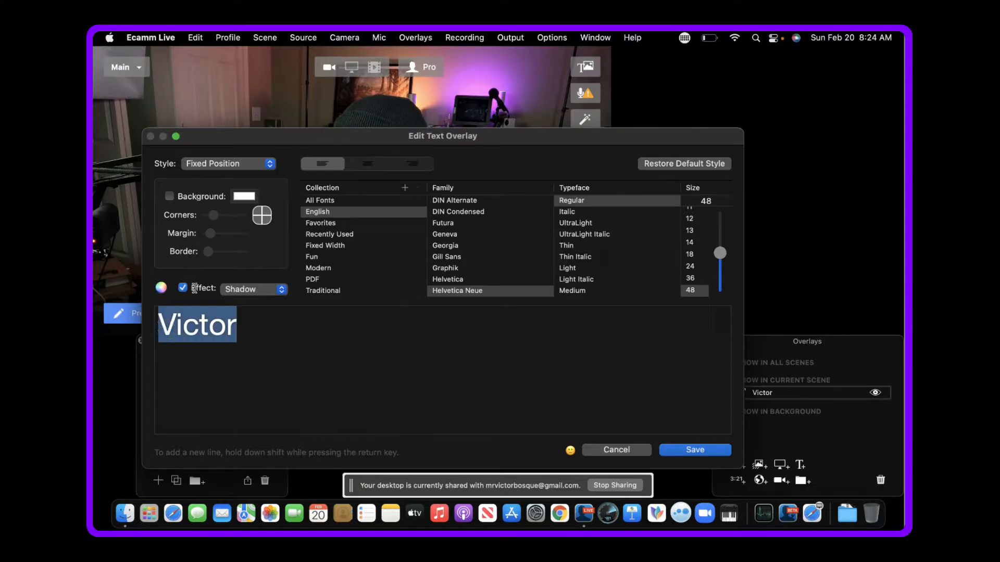
pyautogui.click(169, 197)
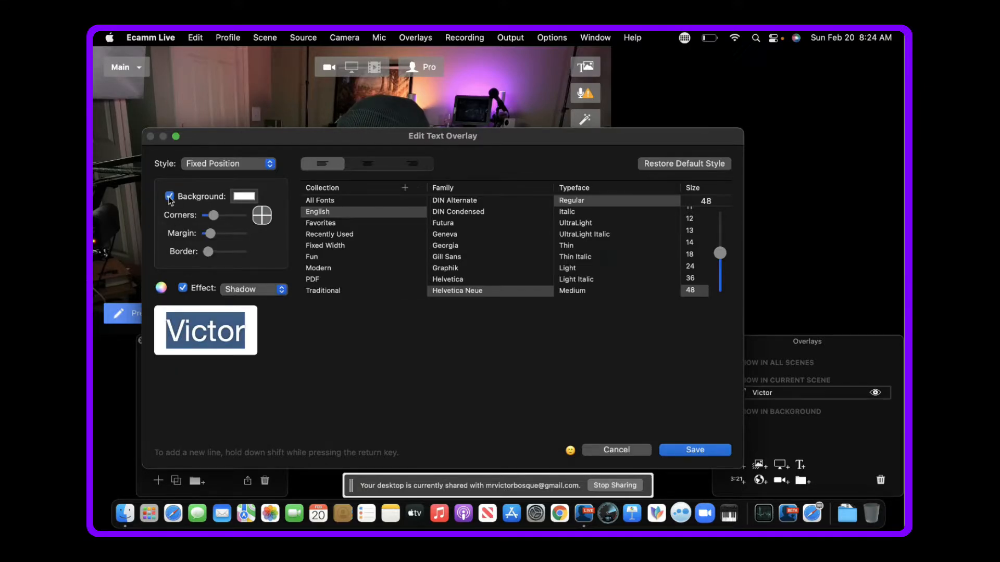
pyautogui.click(244, 196)
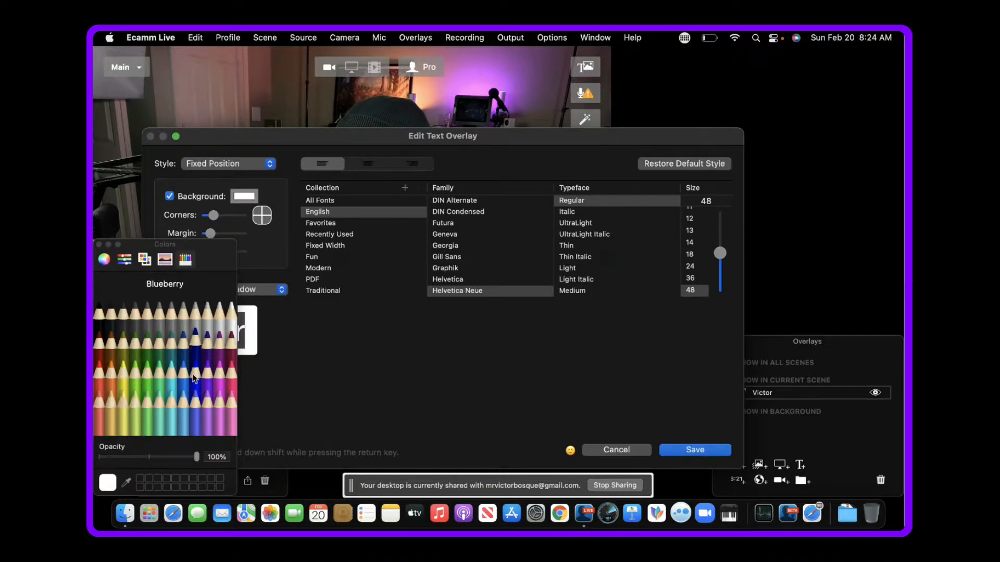
pyautogui.click(184, 429)
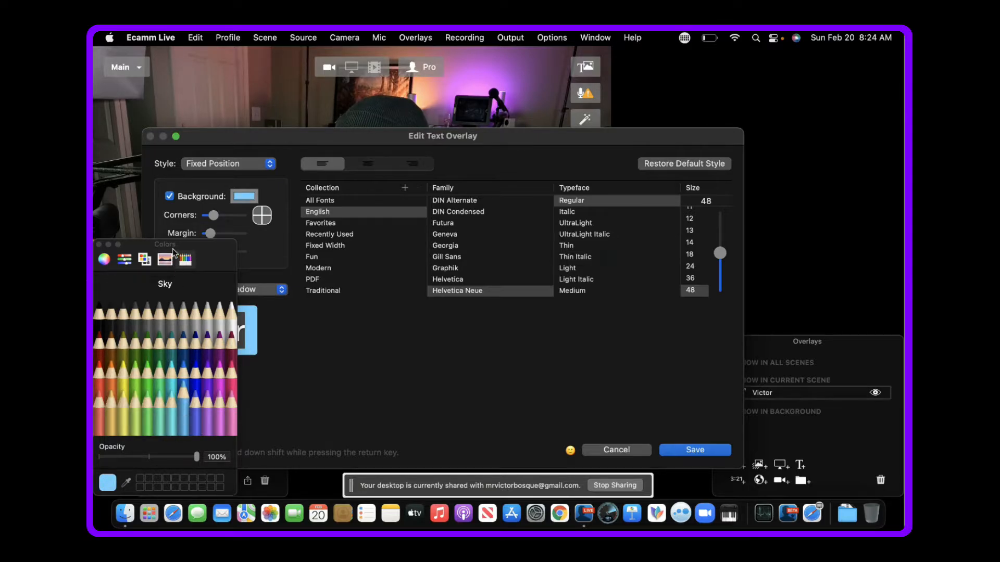
pyautogui.moveTo(170, 245); pyautogui.dragTo(512, 267)
pyautogui.click(378, 355)
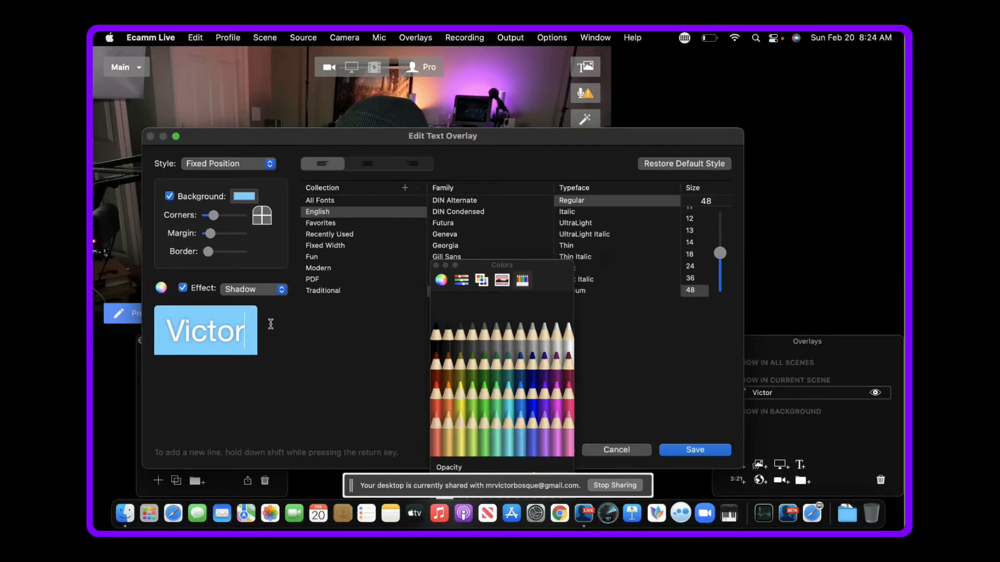
pyautogui.click(695, 450)
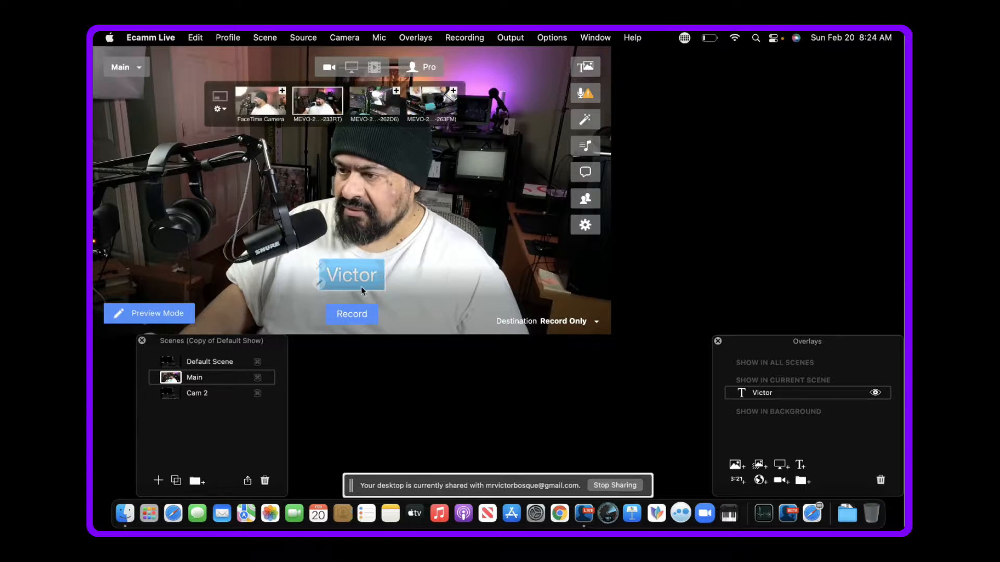
# - Move the name overlay to the lower middle of the camera picture and enlarge it to about twice its size
pyautogui.moveTo(369, 273); pyautogui.dragTo(352, 320)
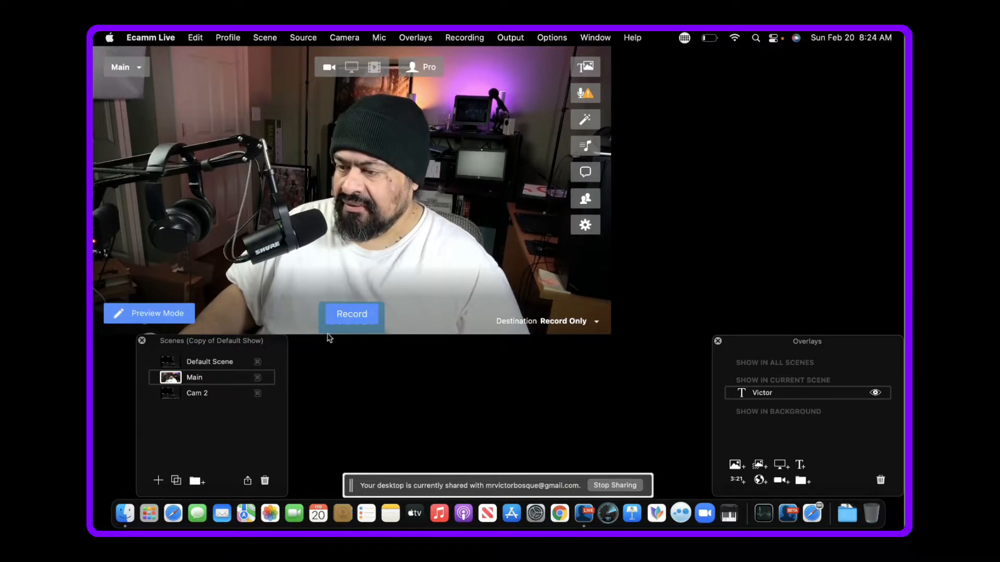
pyautogui.moveTo(328, 334)
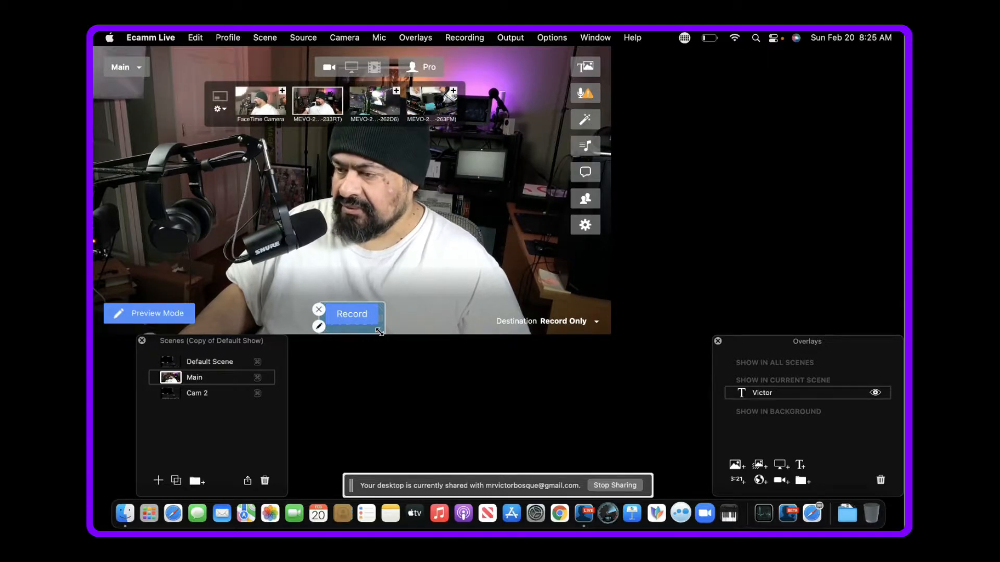
pyautogui.moveTo(380, 331); pyautogui.dragTo(383, 294)
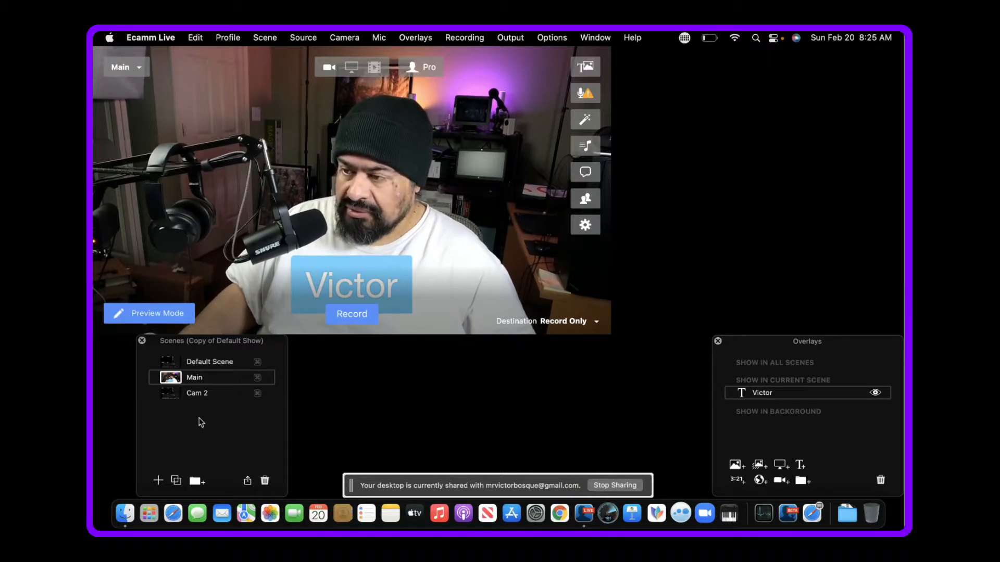
# - Set the Main scene's source to Blank and add a FaceTime HD Camera overlay to the scene
pyautogui.moveTo(290, 201)
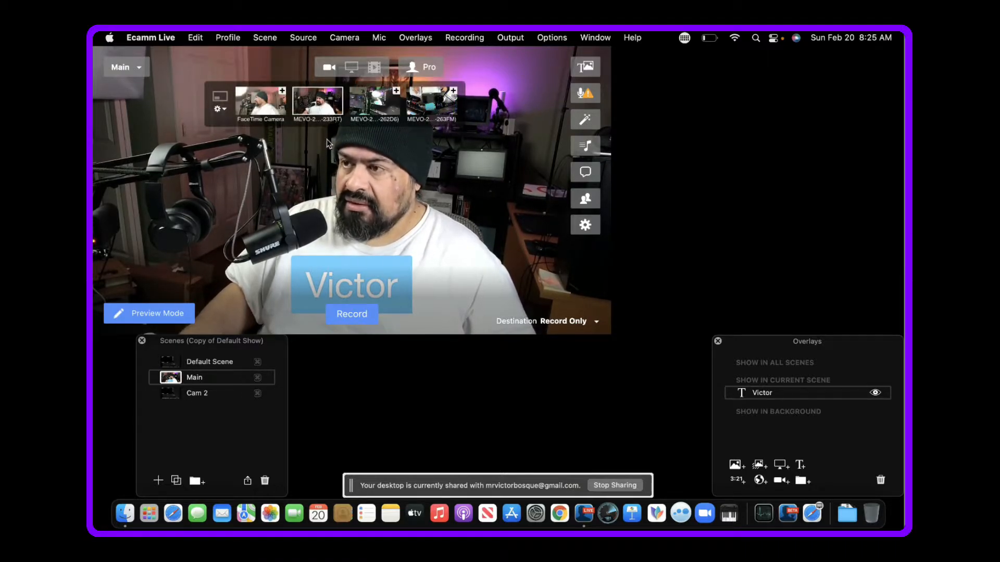
pyautogui.click(304, 38)
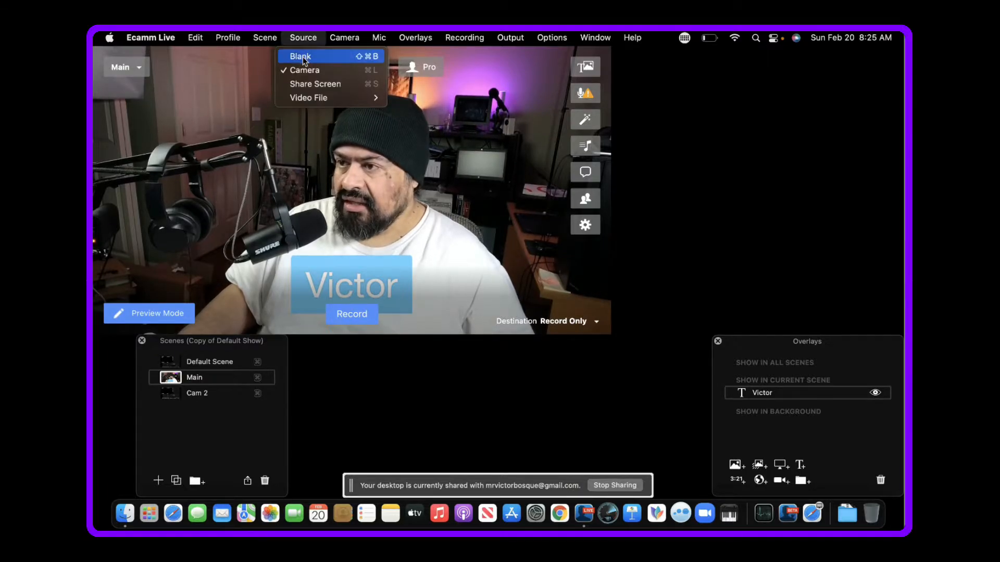
pyautogui.click(302, 56)
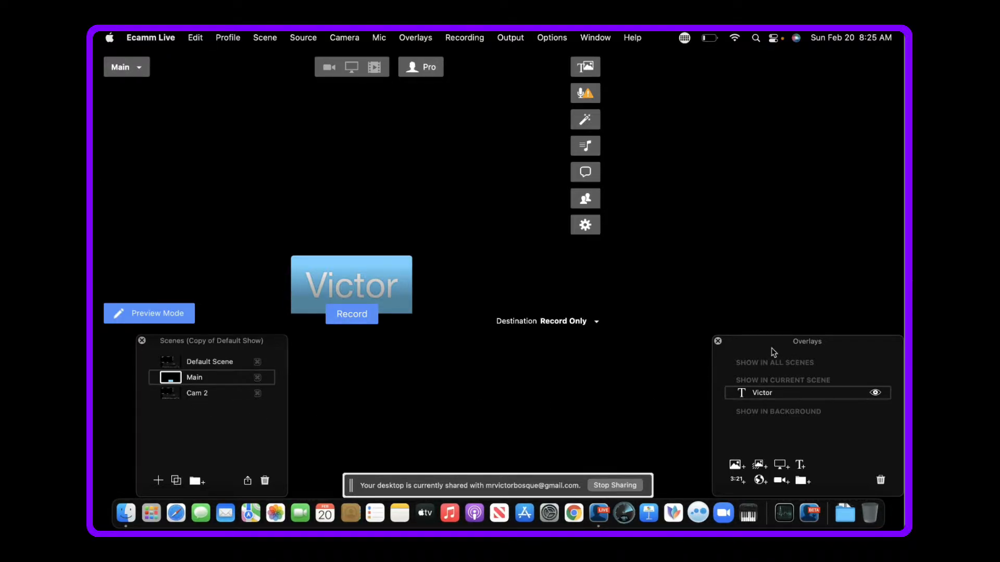
pyautogui.click(782, 481)
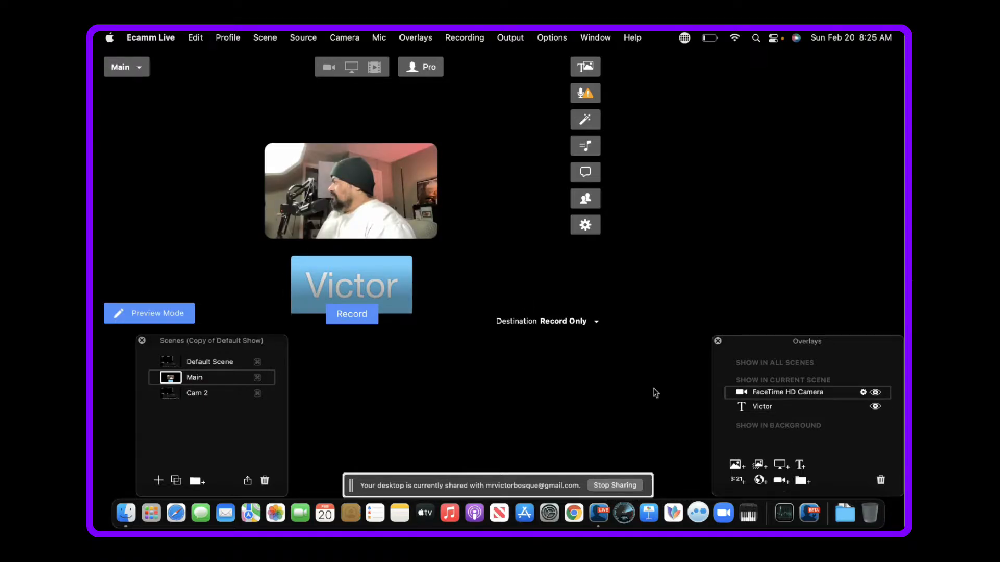
# - Enlarge the camera overlay to about three quarters of the picture width and centre it in the scene
pyautogui.moveTo(394, 239)
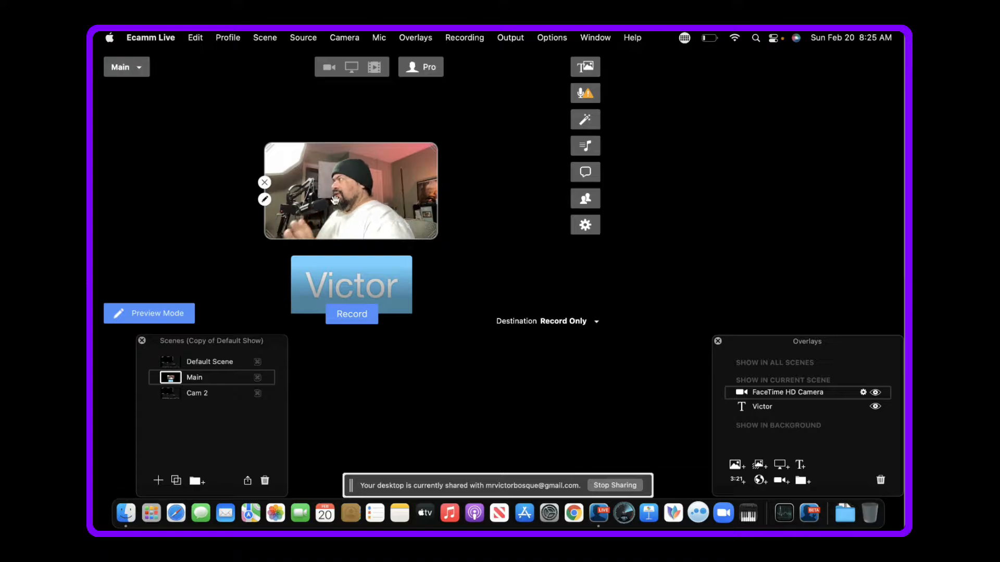
pyautogui.moveTo(354, 207); pyautogui.dragTo(212, 127)
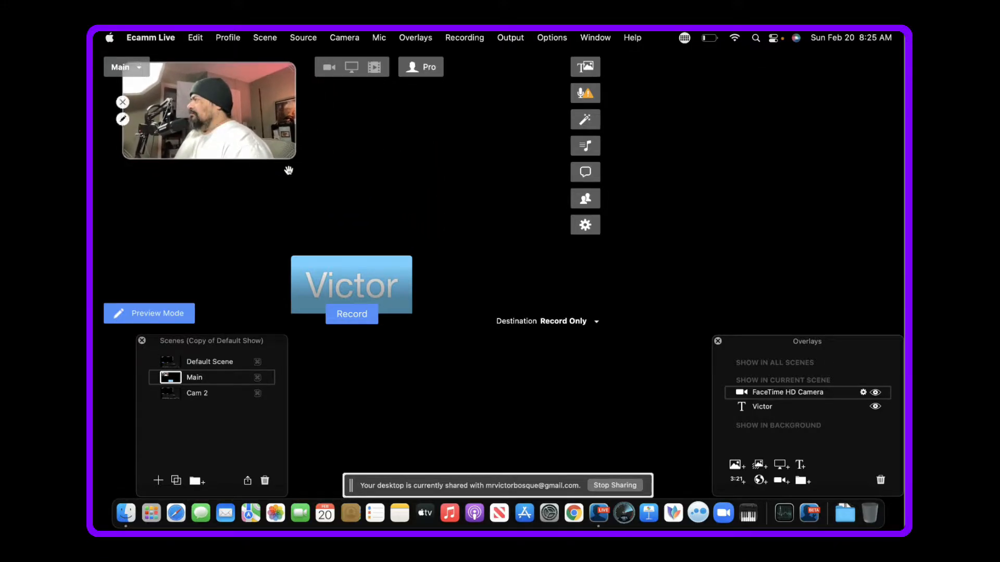
pyautogui.moveTo(290, 158); pyautogui.dragTo(515, 281)
pyautogui.moveTo(289, 203); pyautogui.dragTo(322, 225)
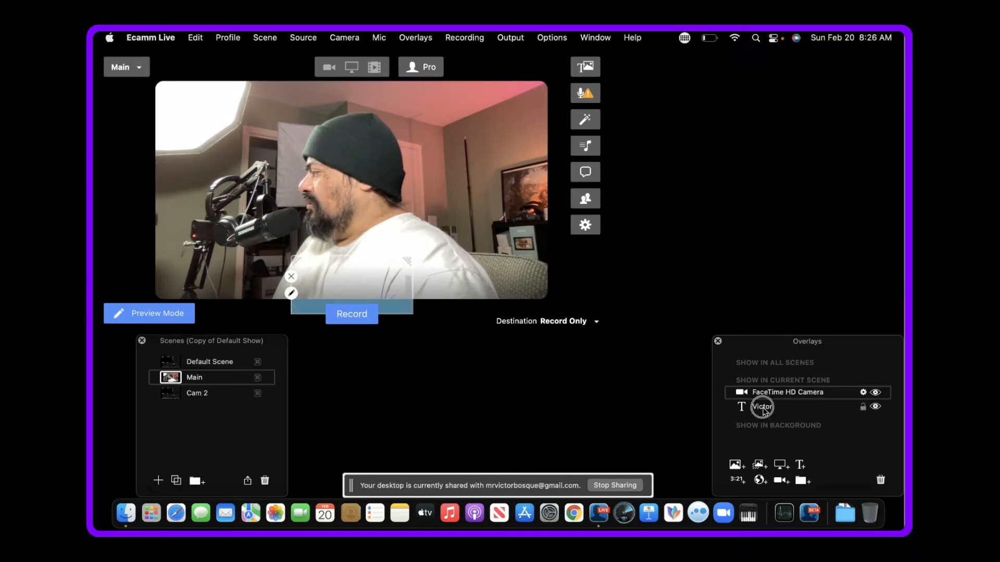
# - Place the name overlay in front of the camera overlay, move it up inside the picture and shrink it to about half size
pyautogui.moveTo(761, 407); pyautogui.dragTo(758, 392)
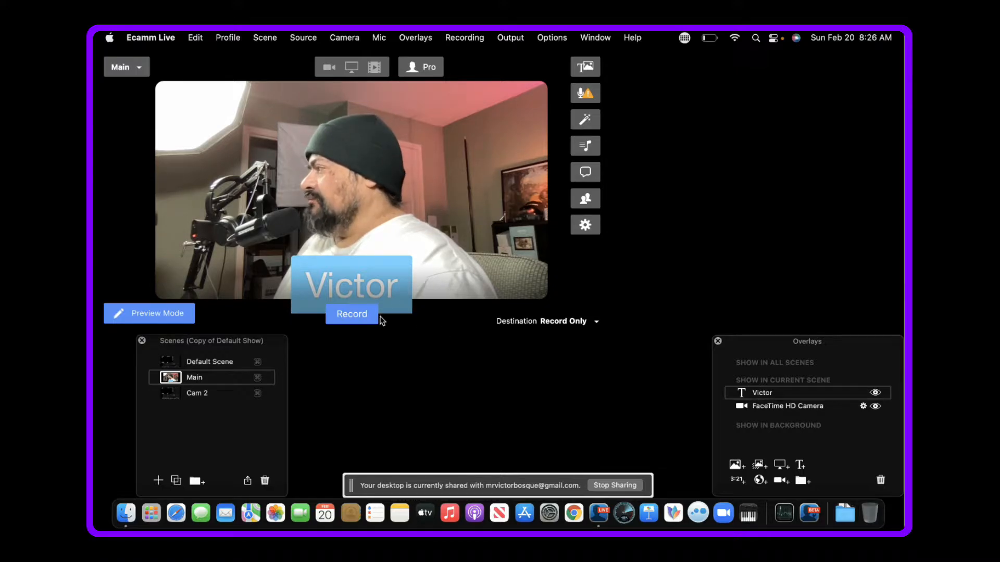
pyautogui.moveTo(342, 290); pyautogui.dragTo(341, 276)
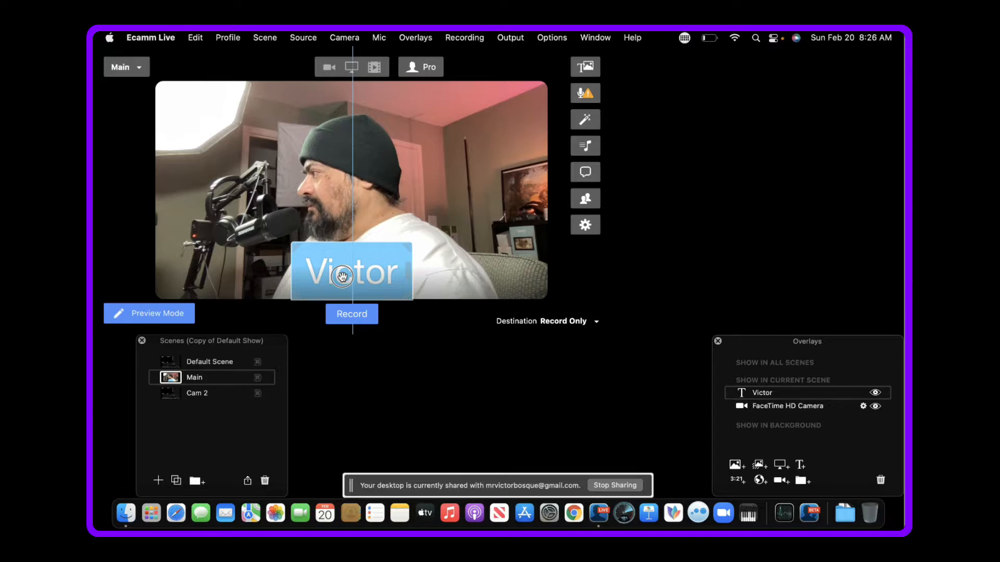
pyautogui.moveTo(413, 243); pyautogui.dragTo(349, 286)
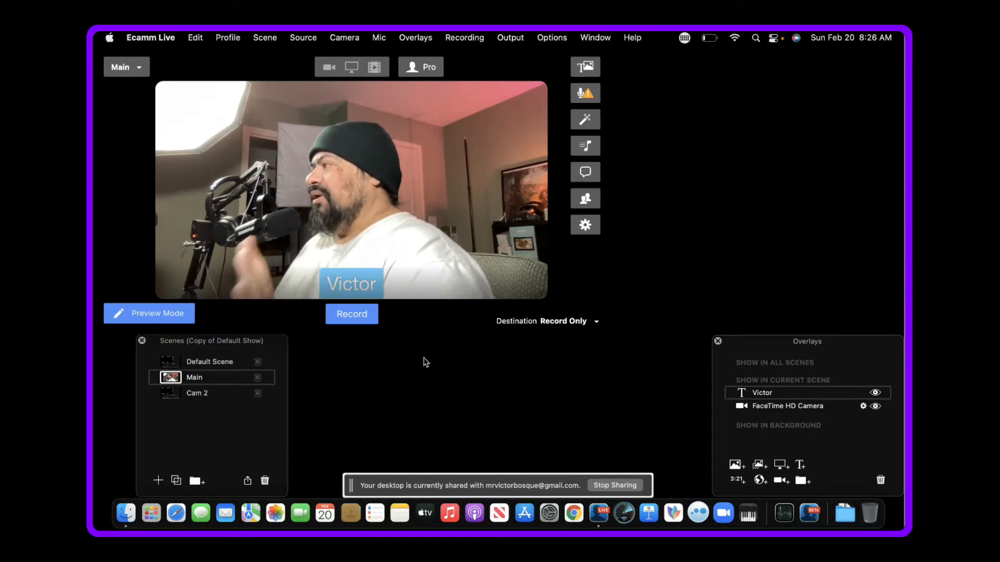
# - Switch the camera overlay's camera to MEVO-233RT
pyautogui.moveTo(222, 201)
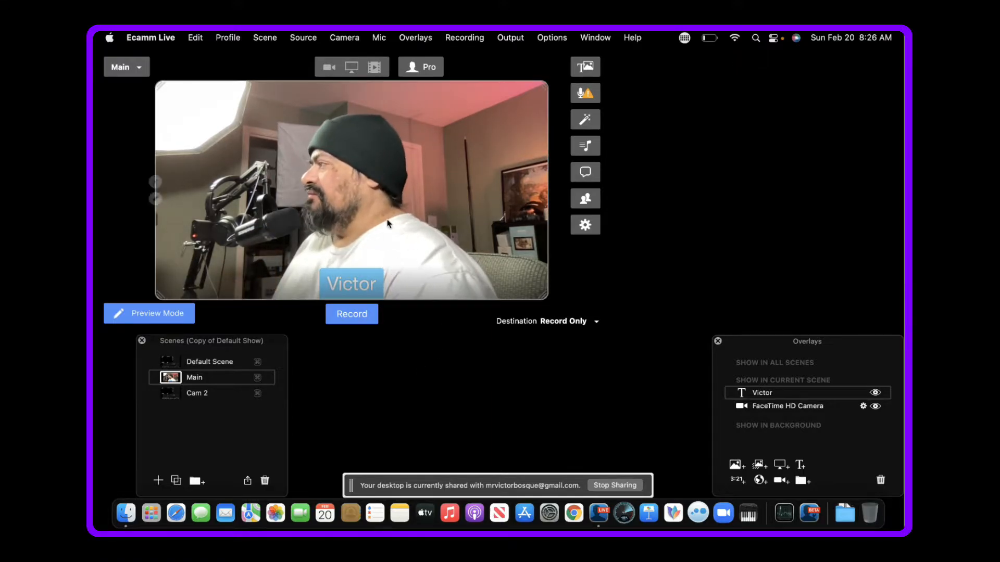
pyautogui.click(155, 199)
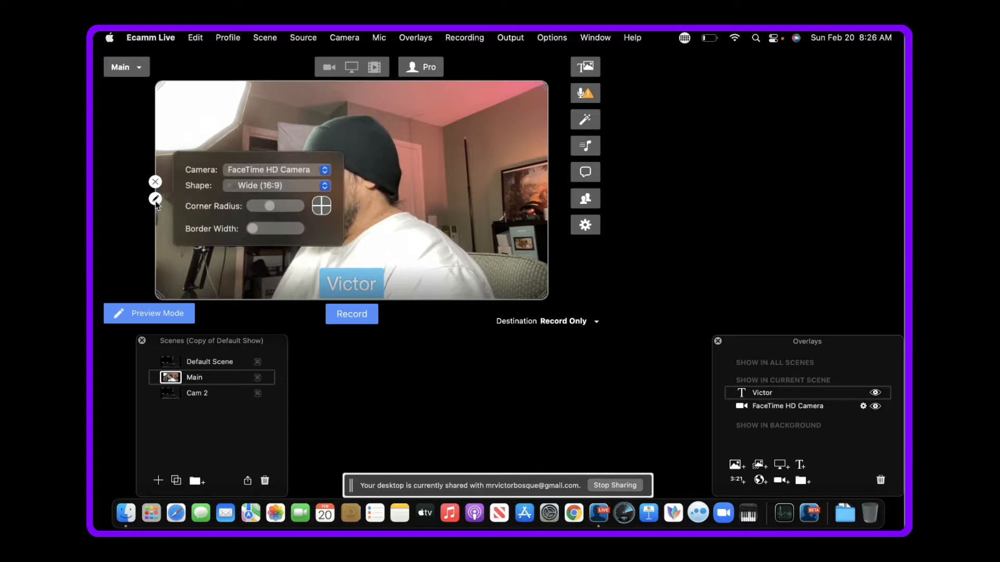
pyautogui.click(325, 175)
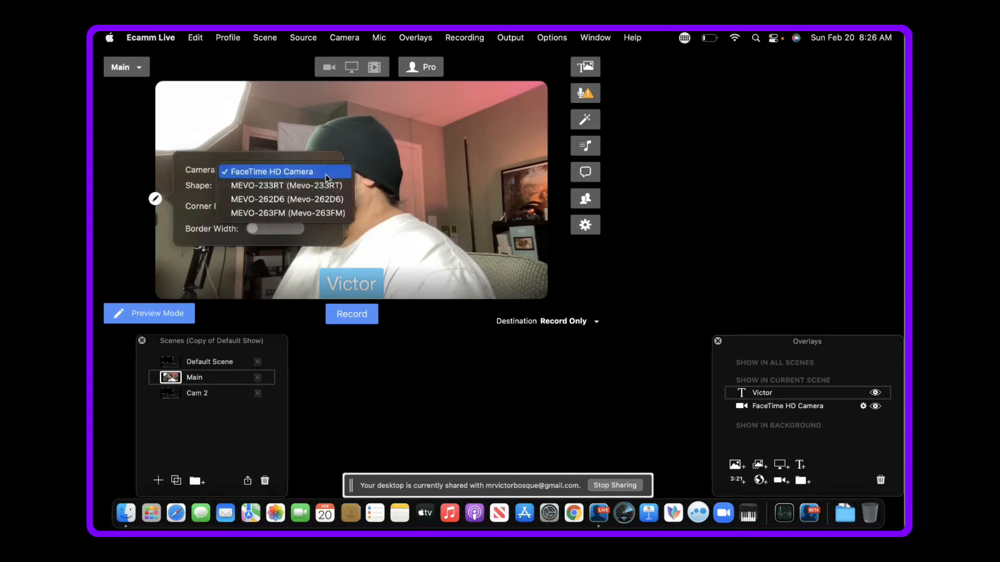
pyautogui.click(273, 188)
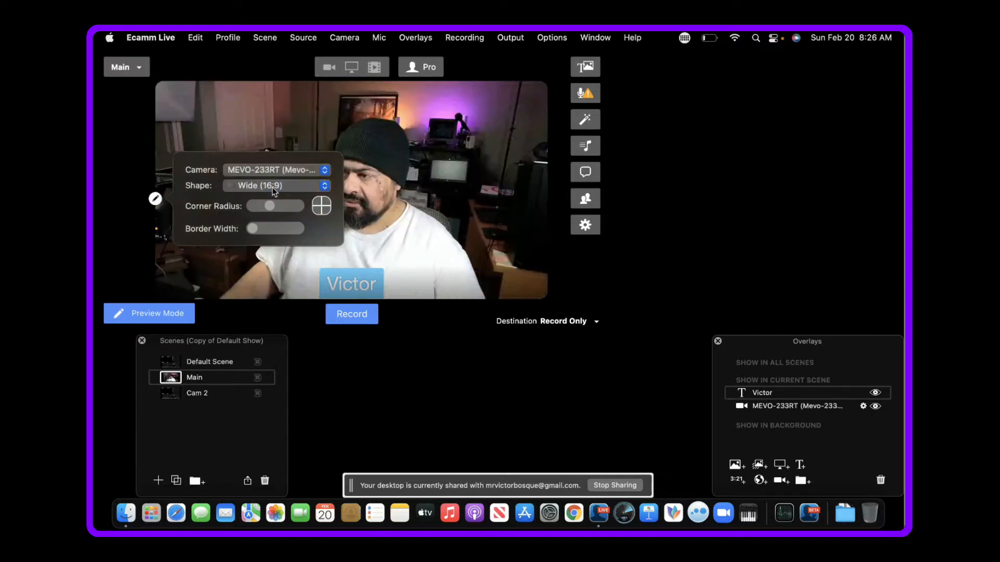
pyautogui.click(415, 190)
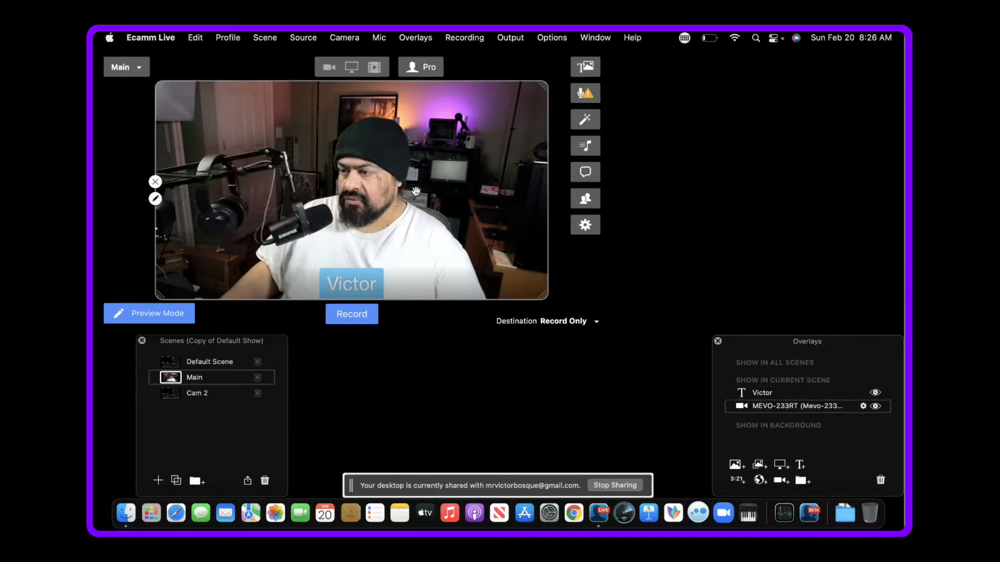
pyautogui.click(436, 408)
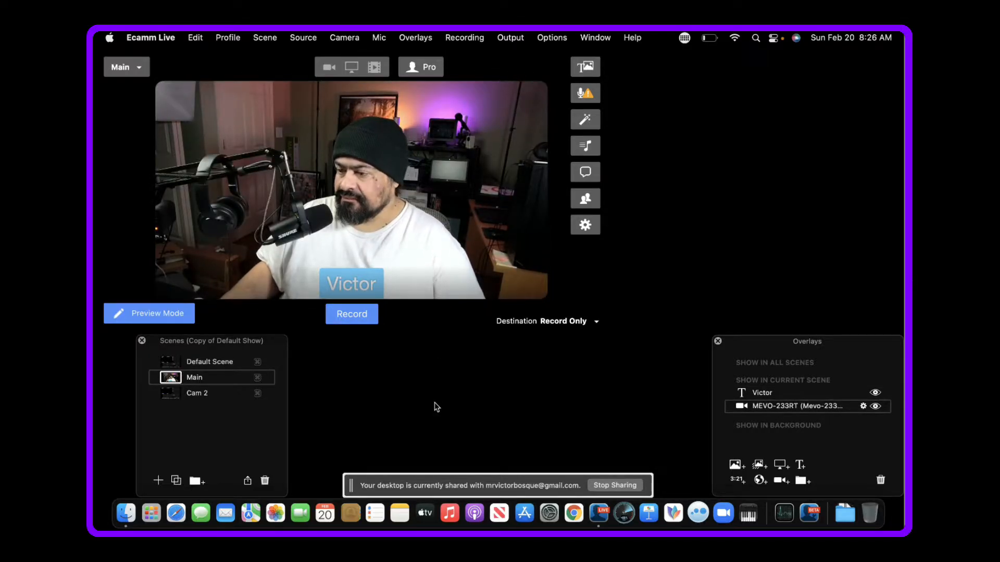
# - Delete the Cam 2 scene
pyautogui.click(199, 398)
pyautogui.click(200, 397)
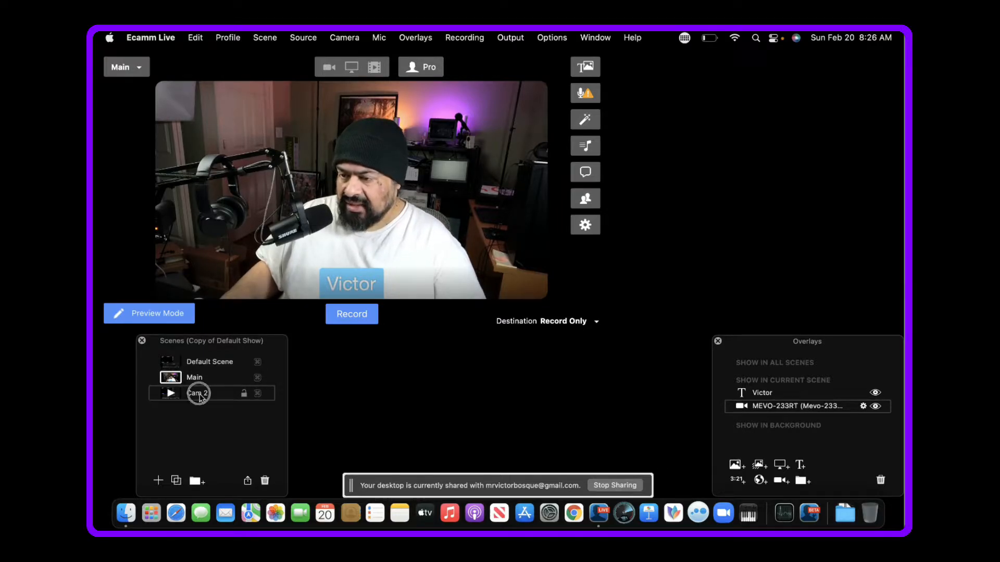
pyautogui.moveTo(199, 396); pyautogui.dragTo(265, 481)
# - Give the camera overlay a thin border coloured Grape at 100% opacity
pyautogui.moveTo(323, 129)
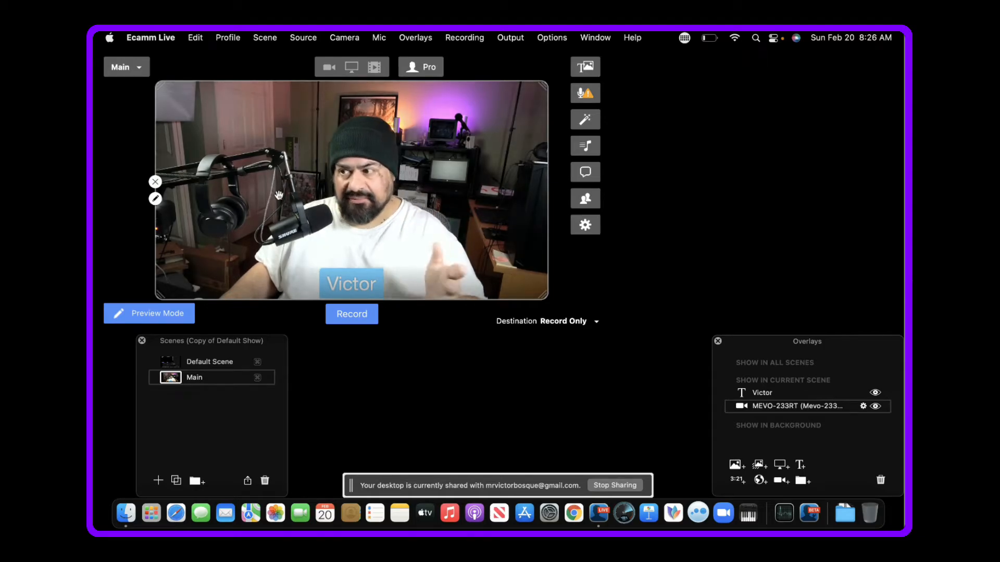
pyautogui.click(155, 198)
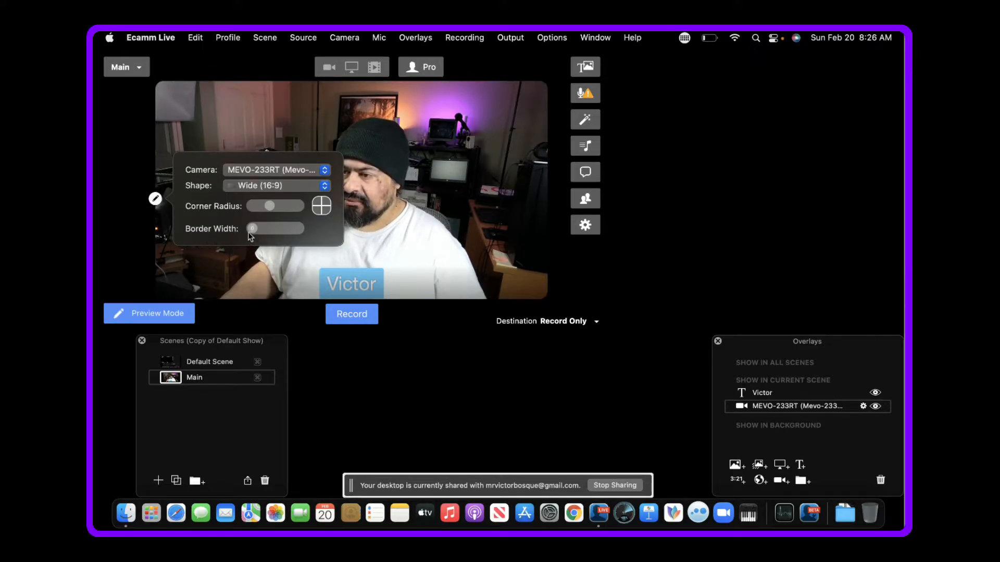
pyautogui.moveTo(252, 233); pyautogui.dragTo(258, 235)
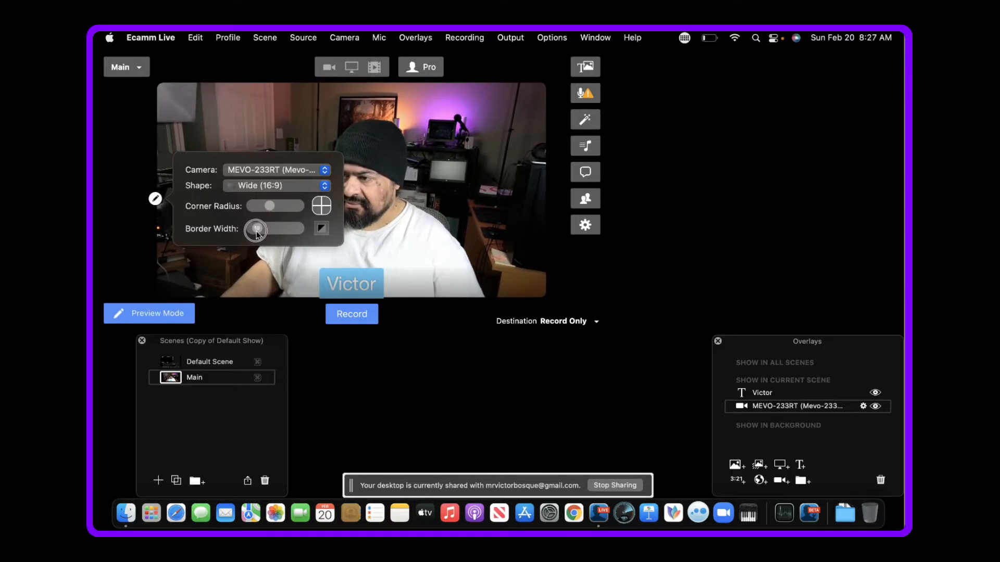
pyautogui.click(321, 229)
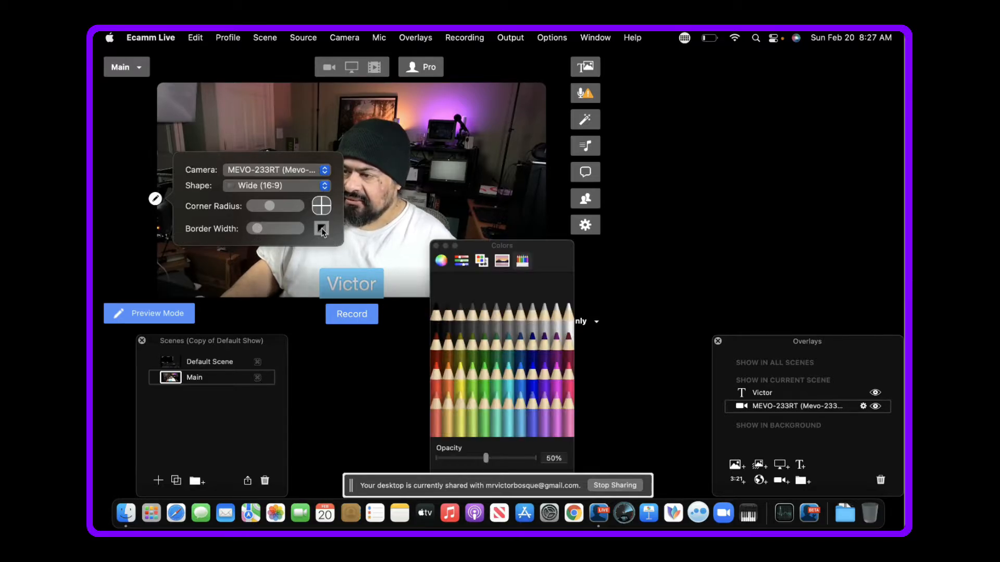
pyautogui.click(545, 383)
pyautogui.click(545, 380)
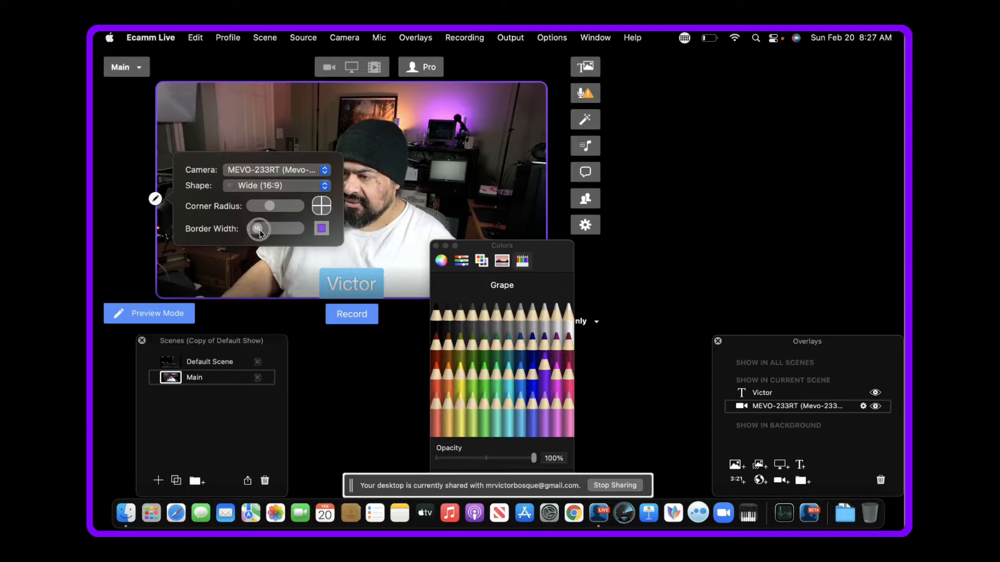
# - Widen the camera overlay's border slightly, close the colour picker and centre the overlay in the scene
pyautogui.moveTo(260, 234); pyautogui.dragTo(264, 235)
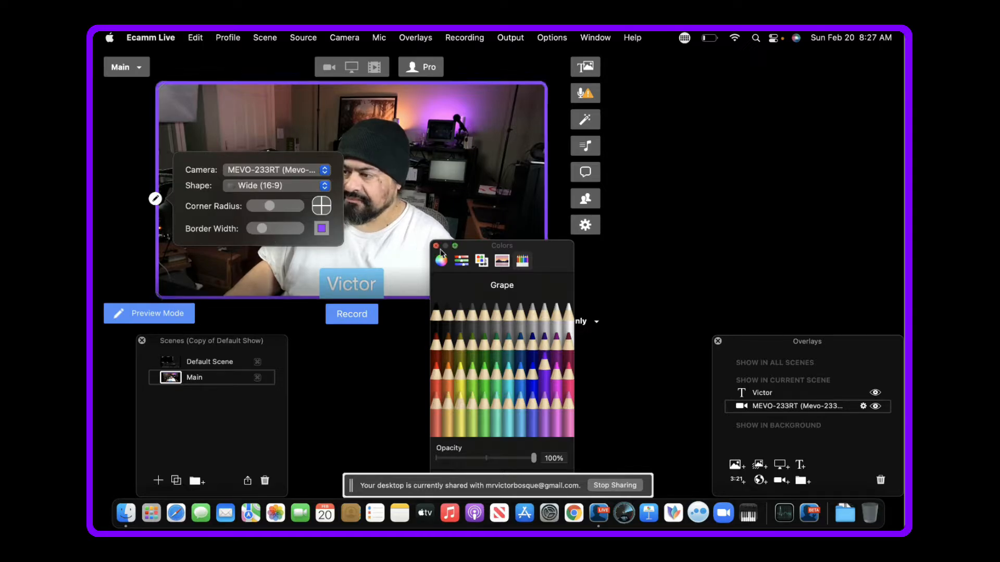
pyautogui.click(219, 270)
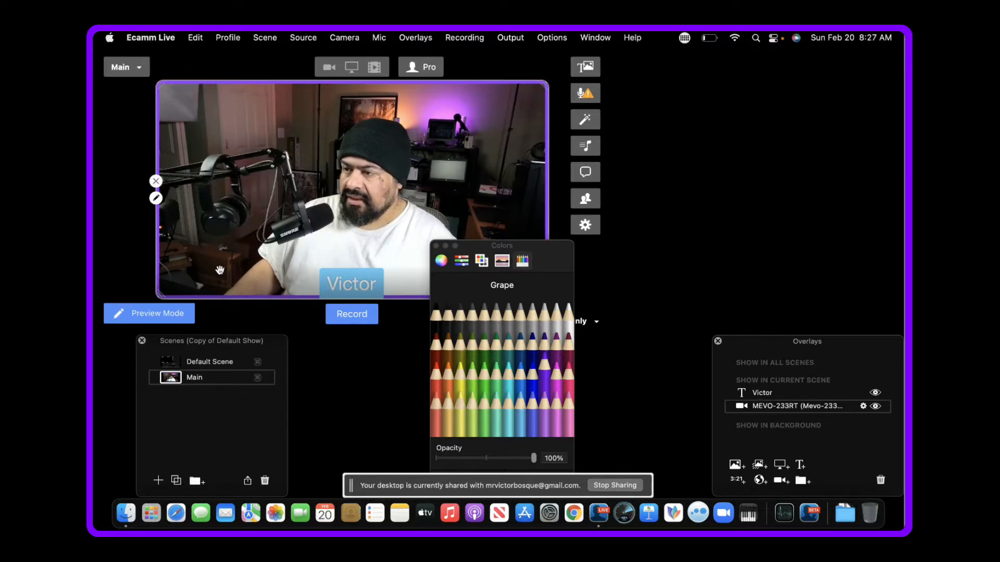
pyautogui.click(436, 246)
pyautogui.moveTo(369, 210)
pyautogui.mouseDown()
pyautogui.moveTo(365, 193)
pyautogui.moveTo(365, 211)
pyautogui.mouseUp()
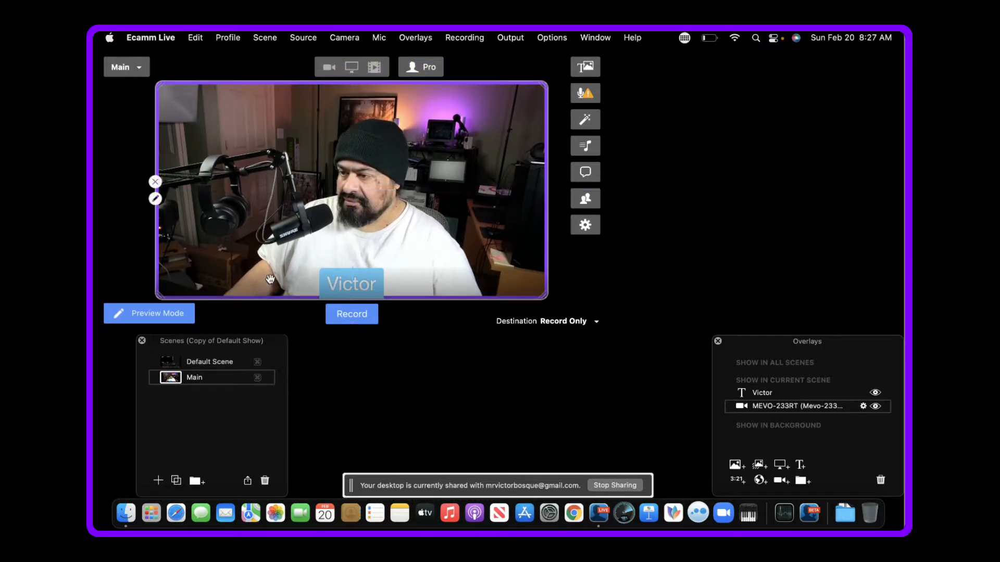
# - Open the name overlay for editing and change its font family to Georgia
pyautogui.moveTo(369, 287)
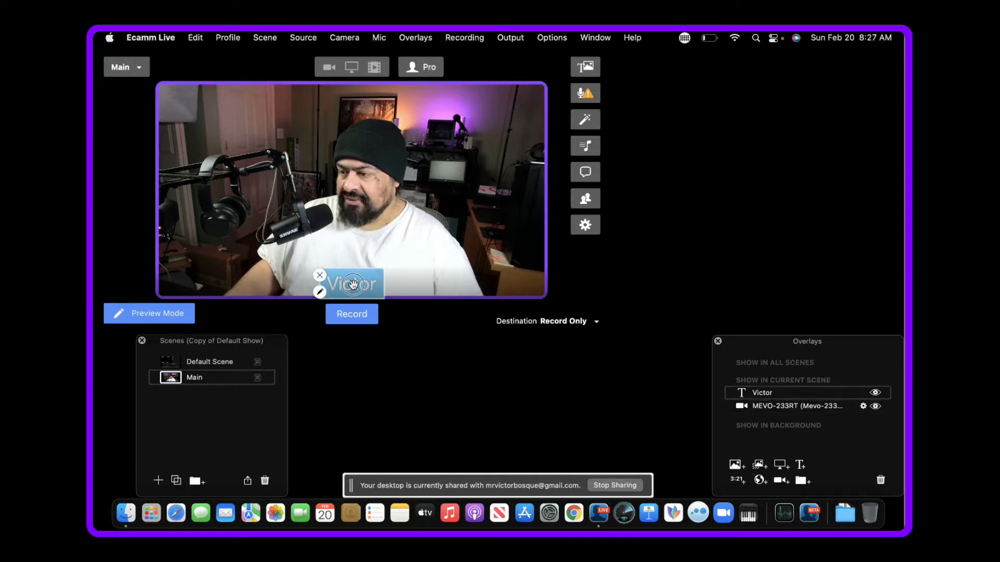
pyautogui.doubleClick(353, 284)
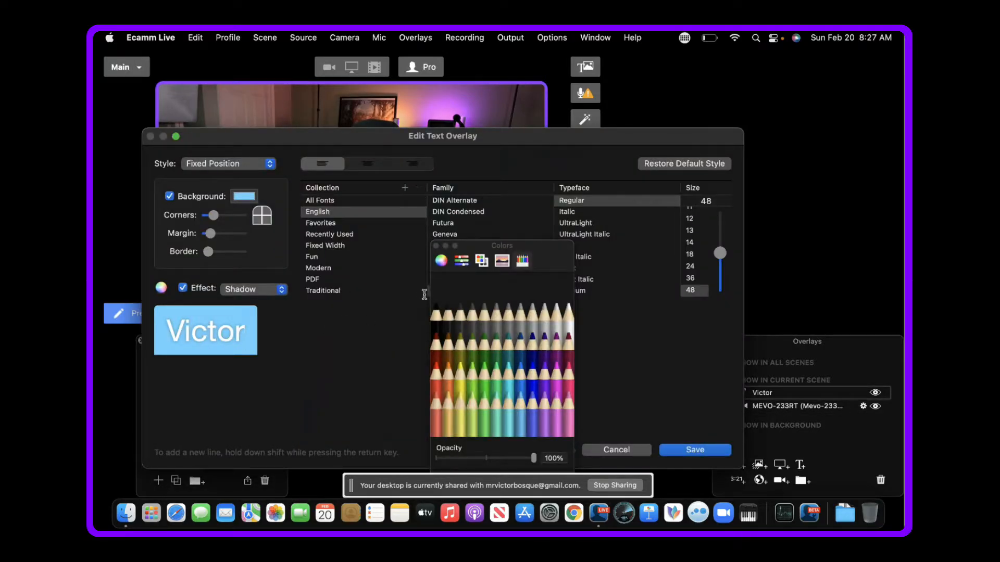
pyautogui.click(435, 246)
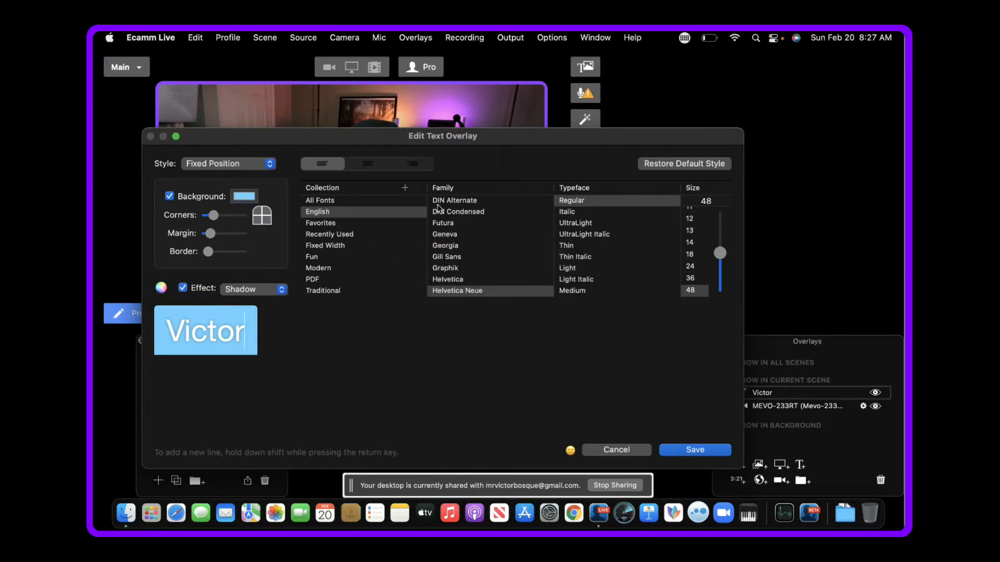
pyautogui.click(450, 247)
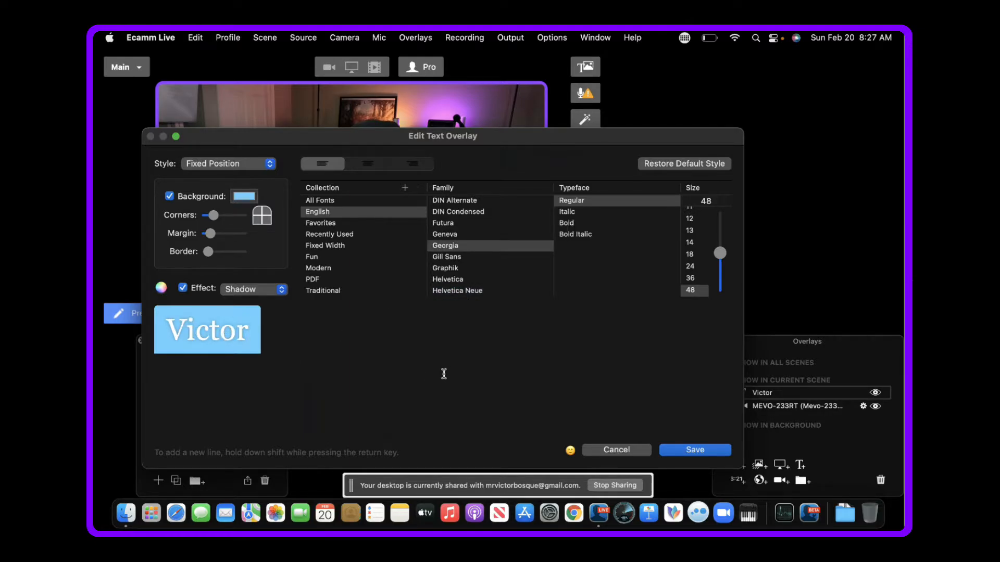
# - Append ":BasicNAS" to the name in the text overlay
pyautogui.write(':')
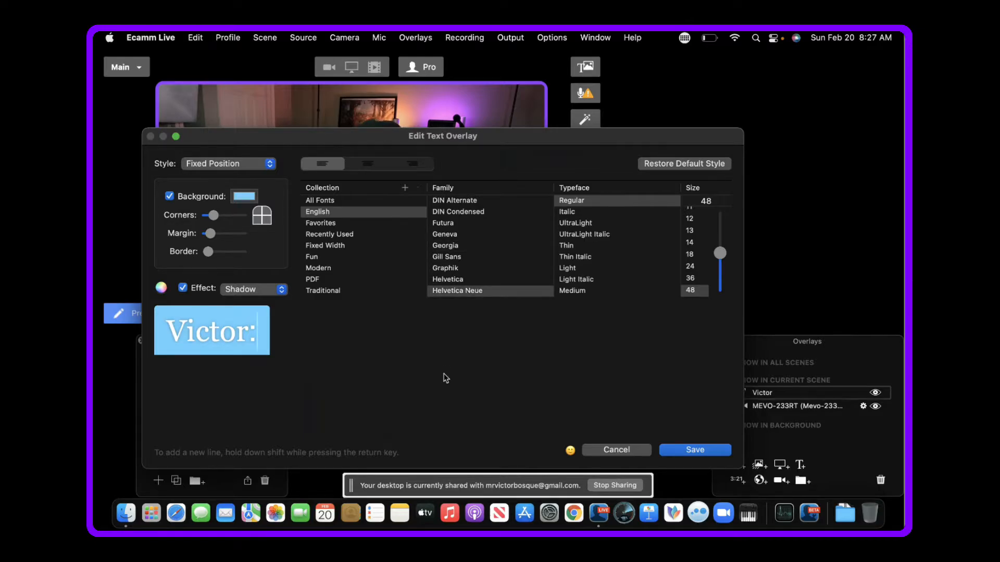
pyautogui.write('Ba')
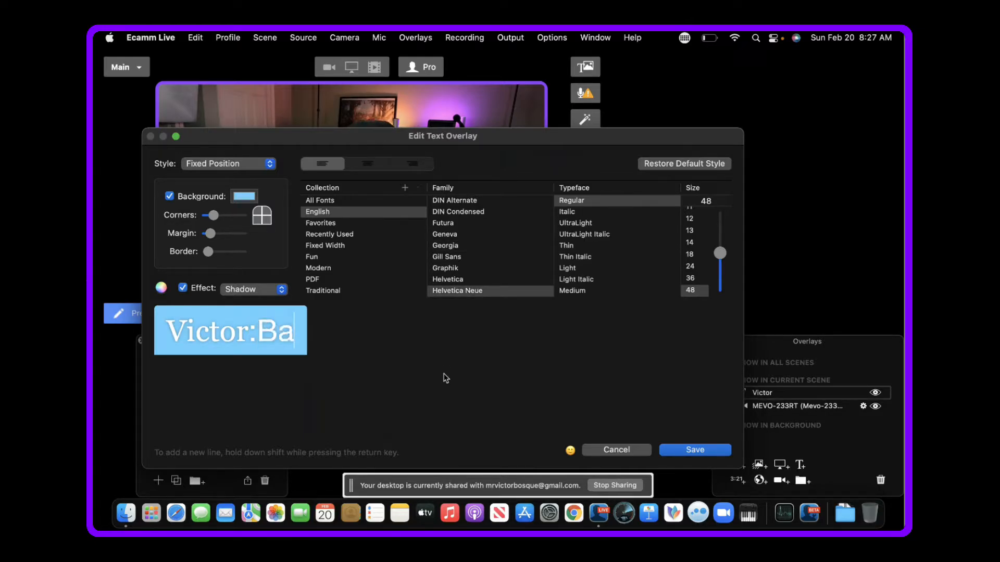
pyautogui.write('sicNAS')
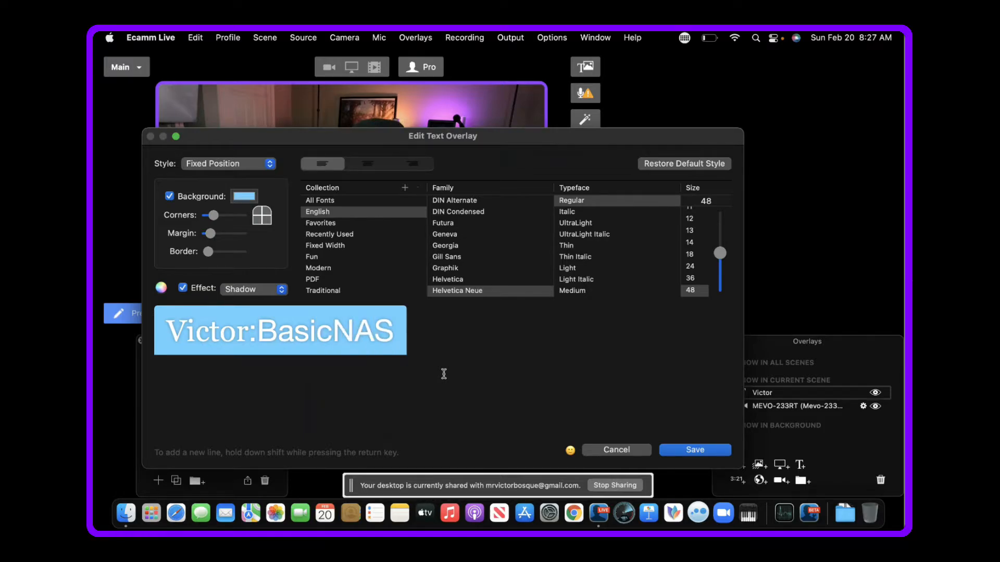
# - Colour the BasicNAS part of the text overlay Spring green, save it and move the overlay to the scene's bottom centre
pyautogui.click(394, 335)
pyautogui.moveTo(394, 334); pyautogui.dragTo(260, 333)
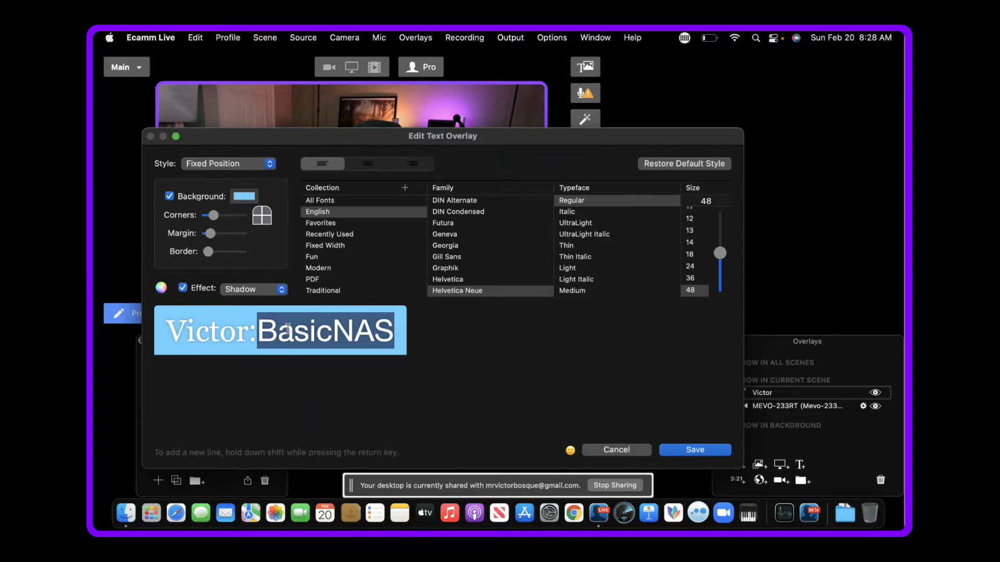
pyautogui.rightClick(290, 333)
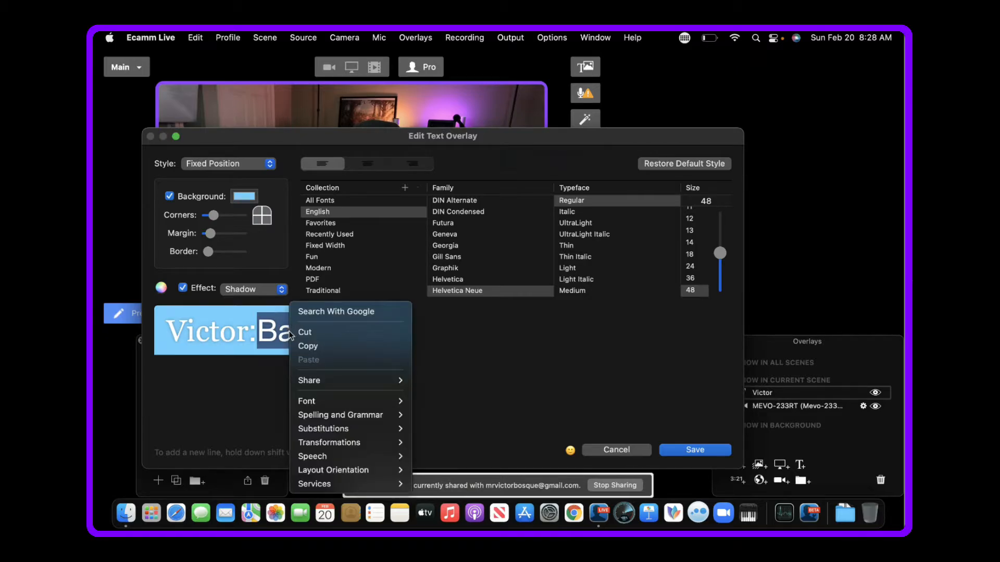
pyautogui.press('Escape')
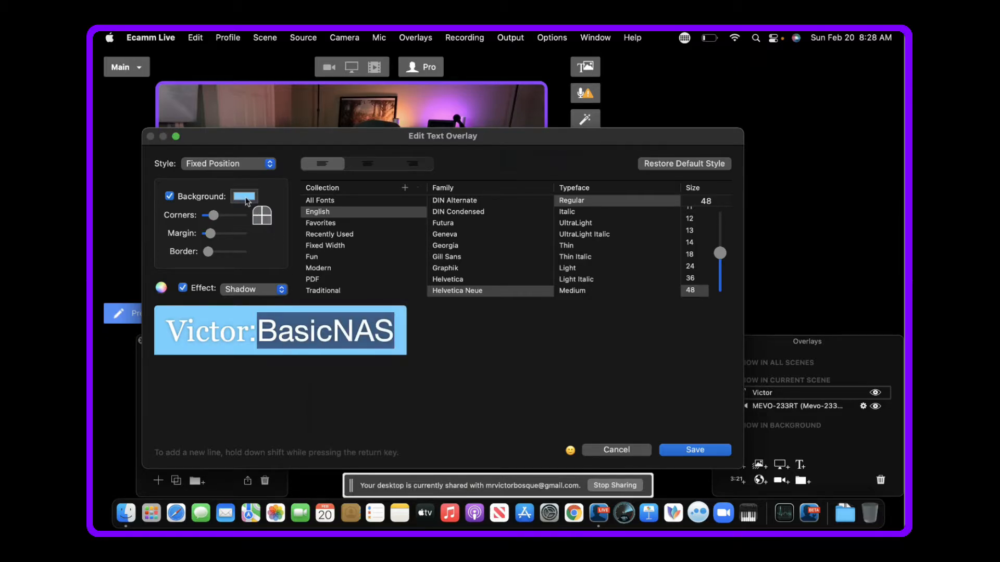
pyautogui.click(245, 198)
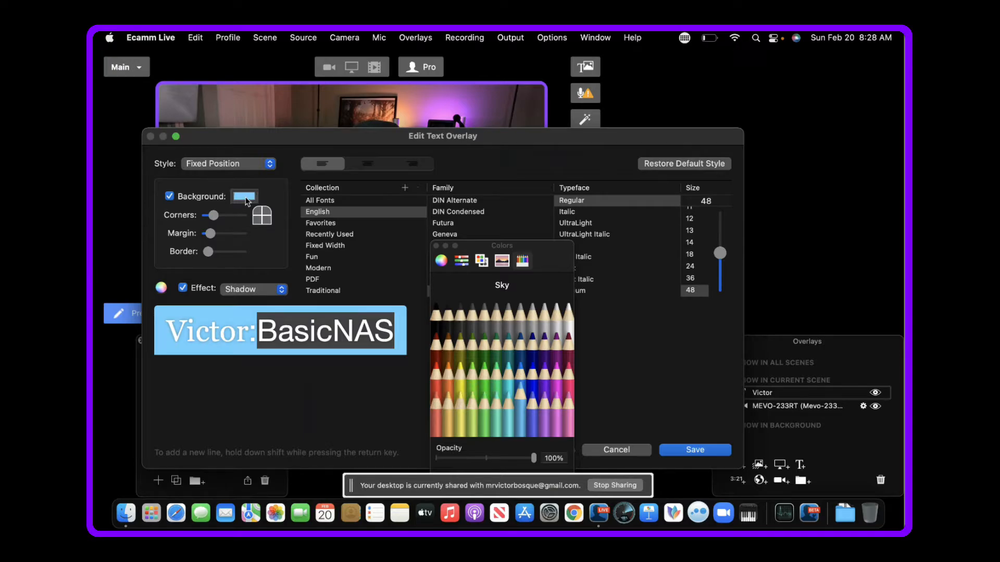
pyautogui.click(246, 197)
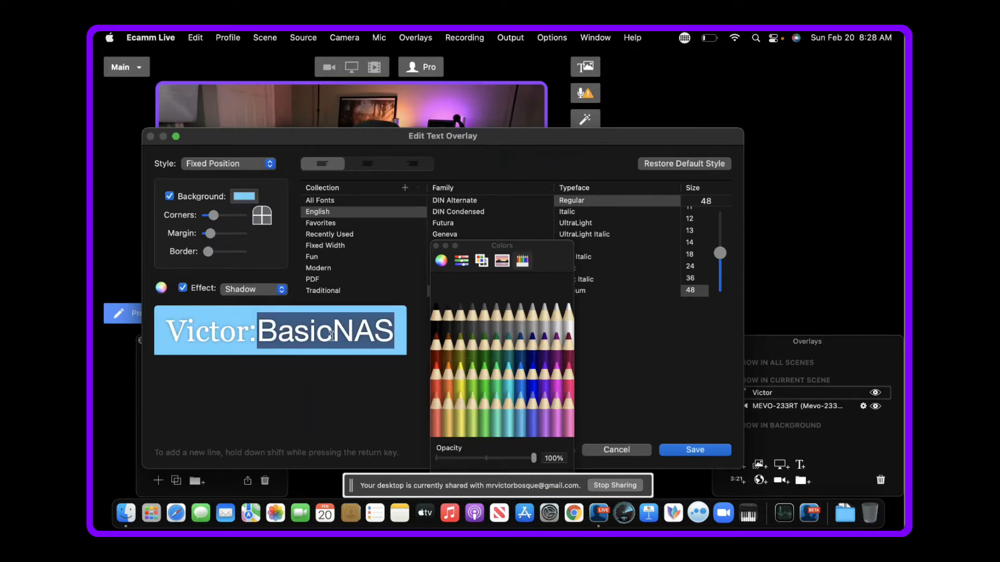
pyautogui.click(475, 386)
pyautogui.click(696, 450)
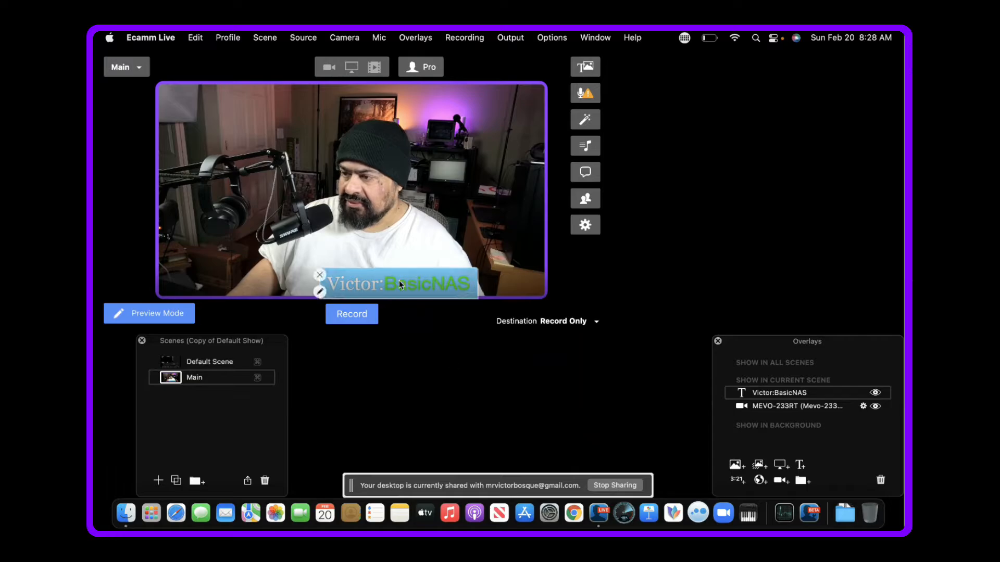
pyautogui.moveTo(398, 281); pyautogui.dragTo(346, 277)
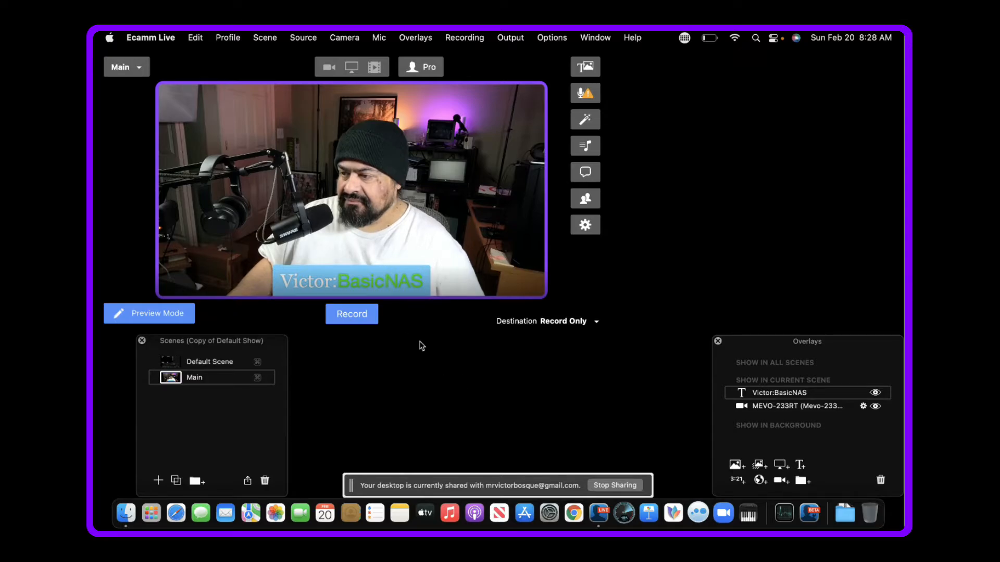
# - Reopen the name and channel text overlay and set its background colour to Snow
pyautogui.doubleClick(367, 285)
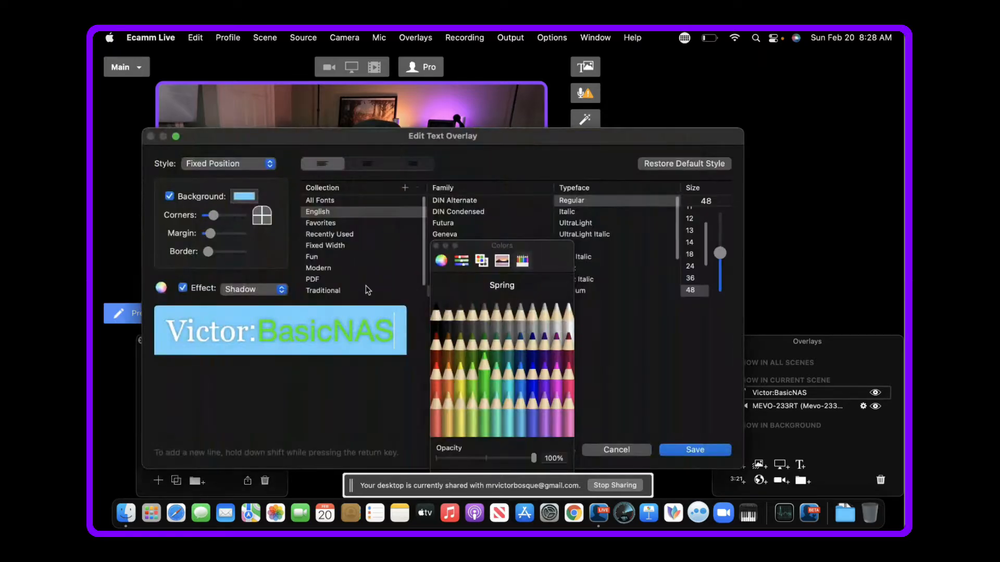
pyautogui.click(243, 203)
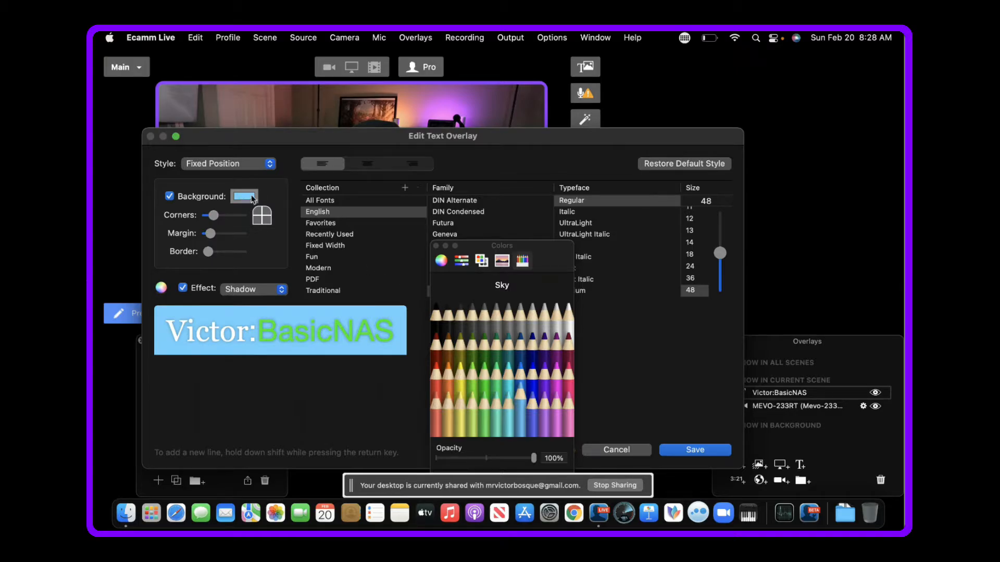
pyautogui.click(570, 324)
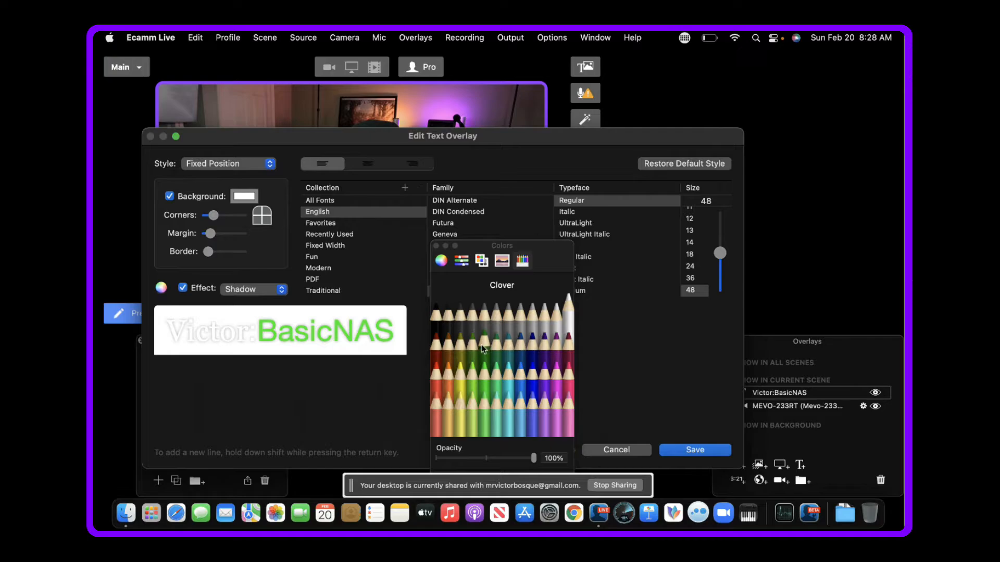
# - Colour the name and colon before BasicNAS purple and save the text overlay
pyautogui.click(250, 335)
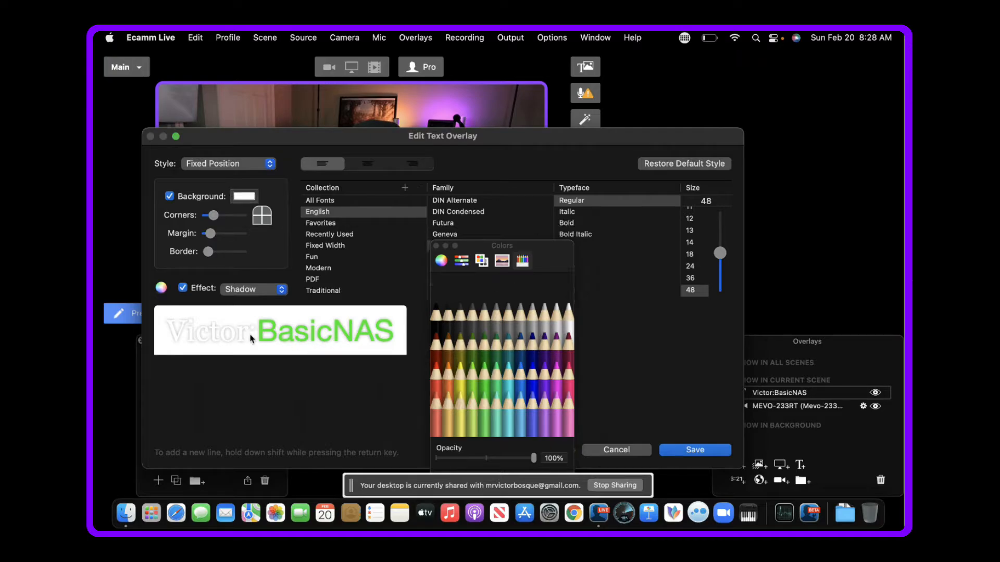
pyautogui.moveTo(256, 336); pyautogui.dragTo(176, 331)
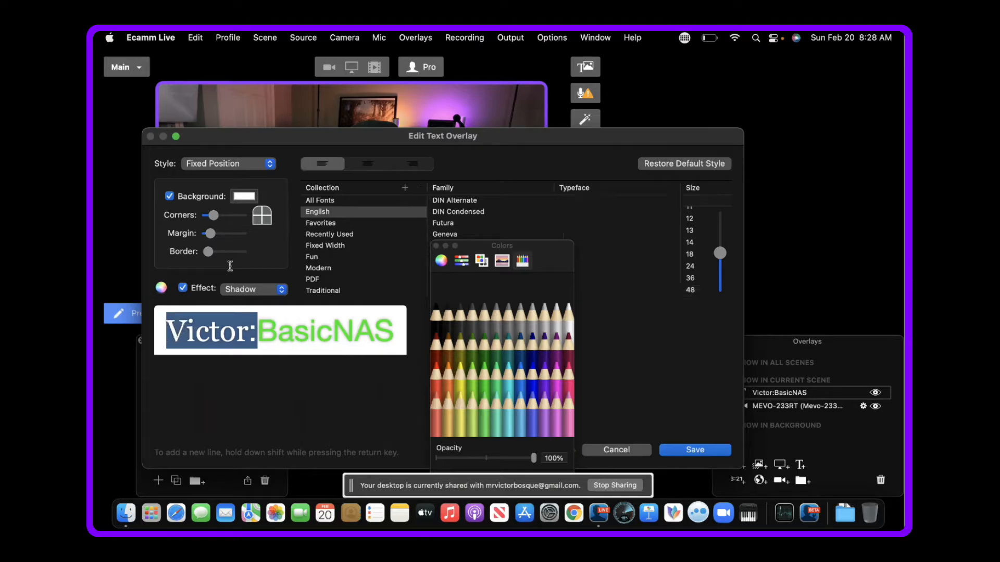
pyautogui.click(246, 198)
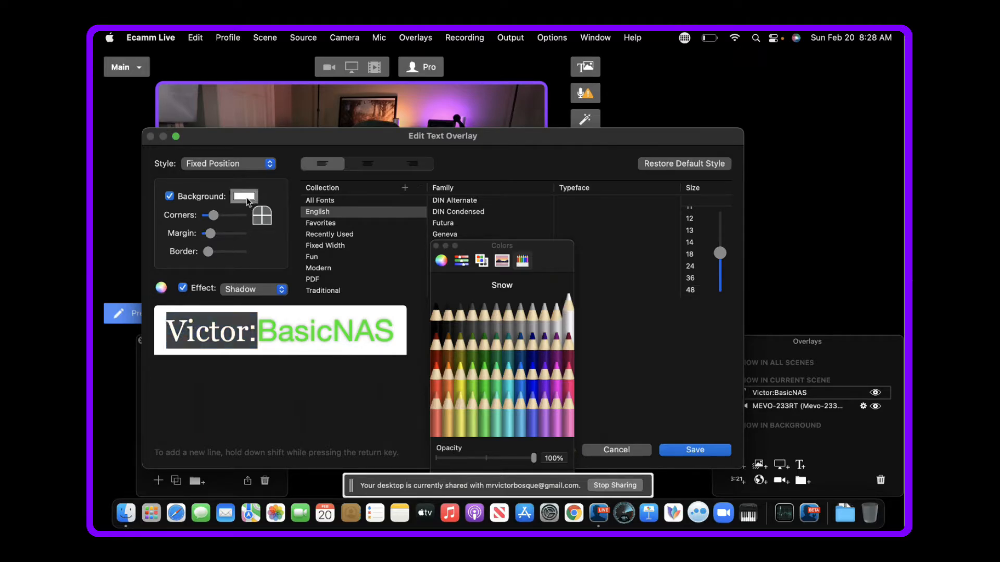
pyautogui.click(247, 199)
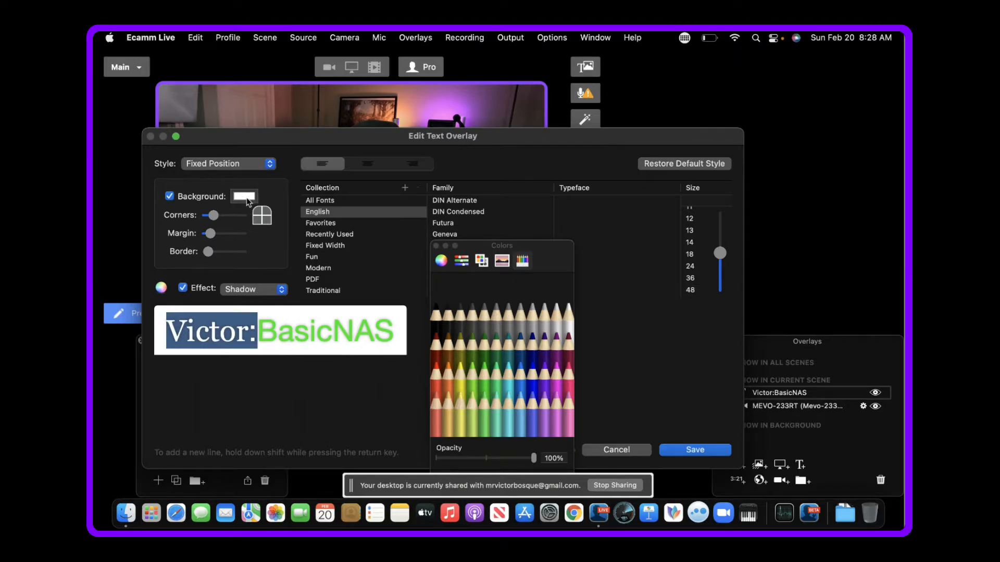
pyautogui.click(538, 384)
pyautogui.click(546, 386)
pyautogui.click(696, 450)
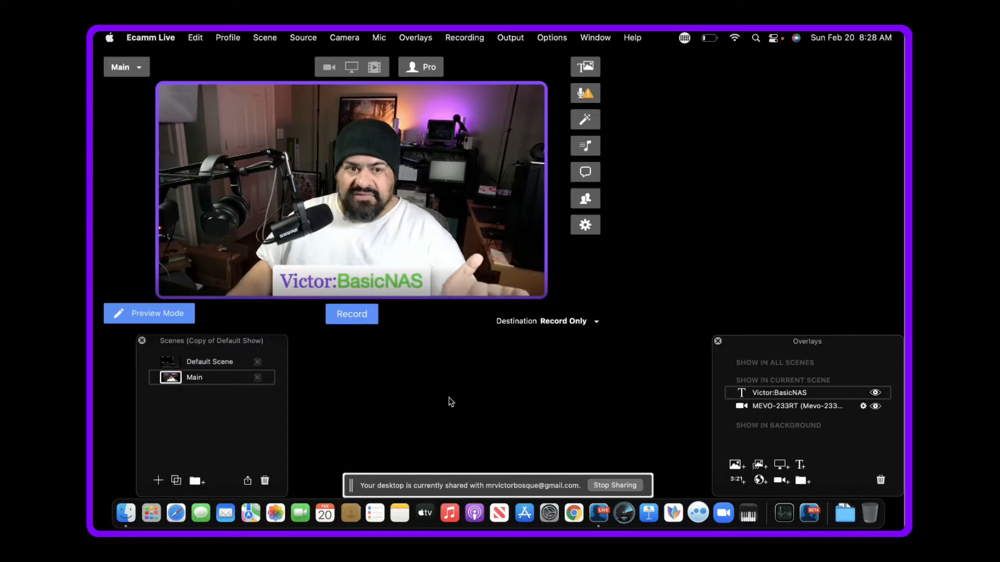
# - Duplicate the Main scene and name the copy "2nd Cam"
pyautogui.moveTo(394, 233)
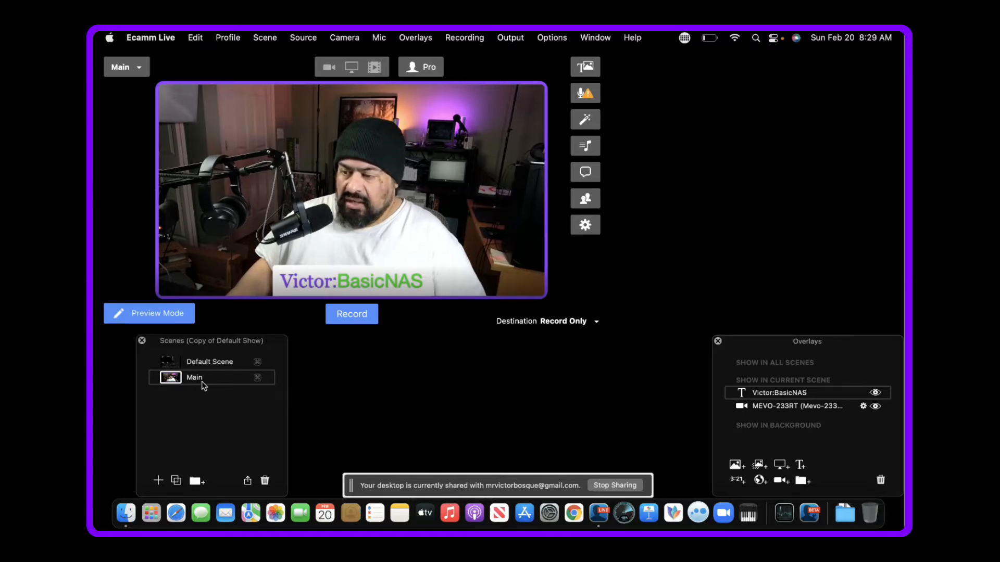
pyautogui.moveTo(297, 200)
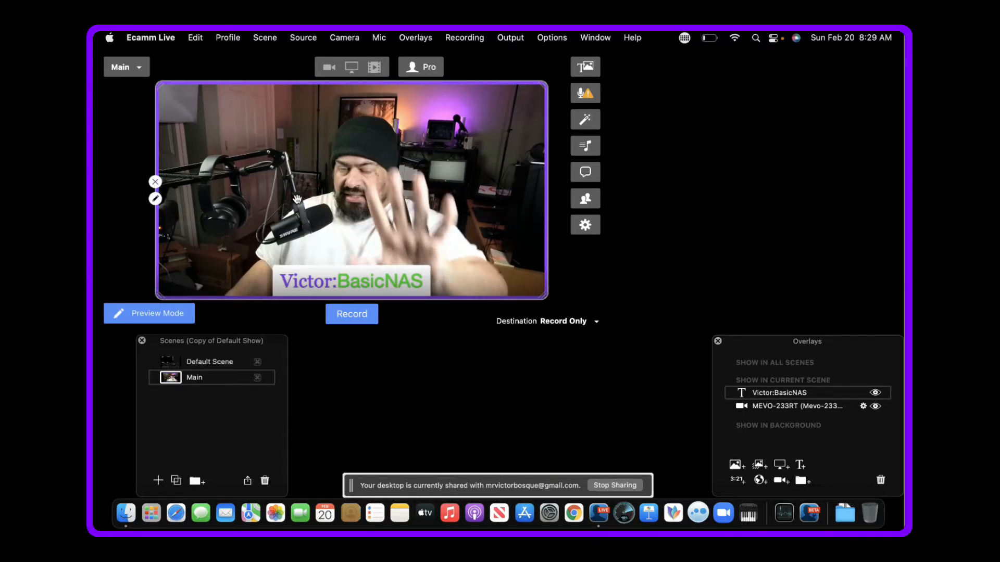
pyautogui.click(176, 482)
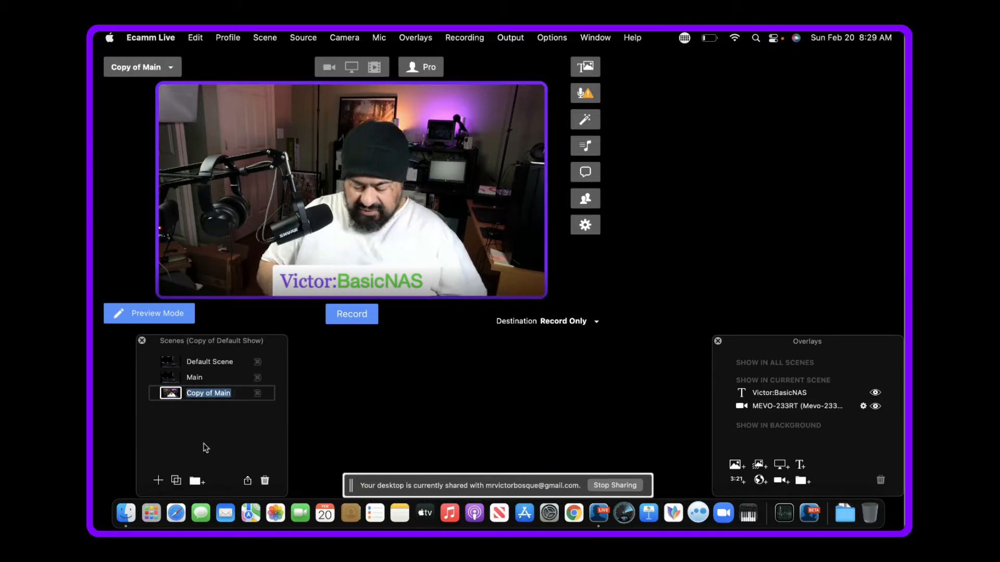
pyautogui.write('@nd Cam')
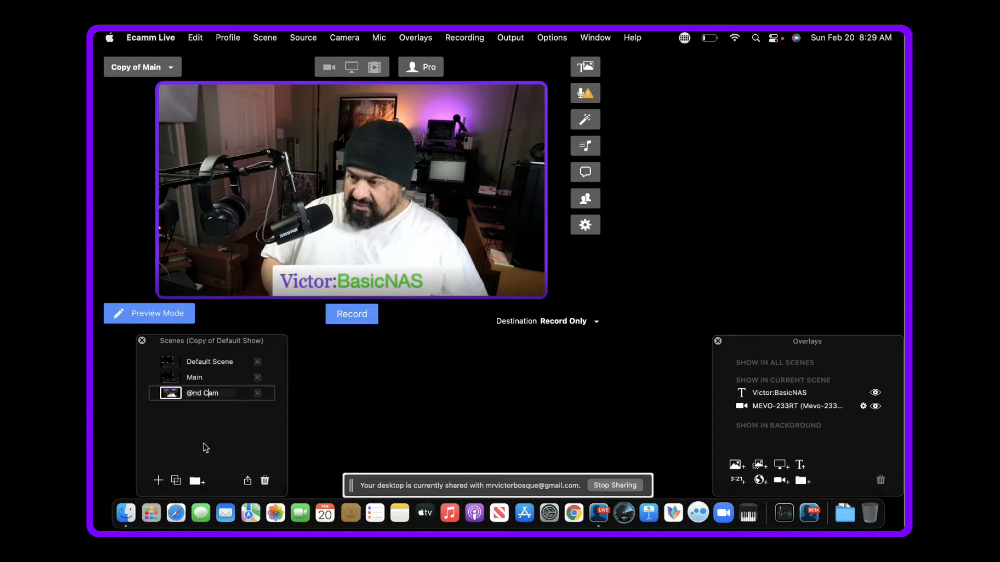
pyautogui.press('BackSpace')
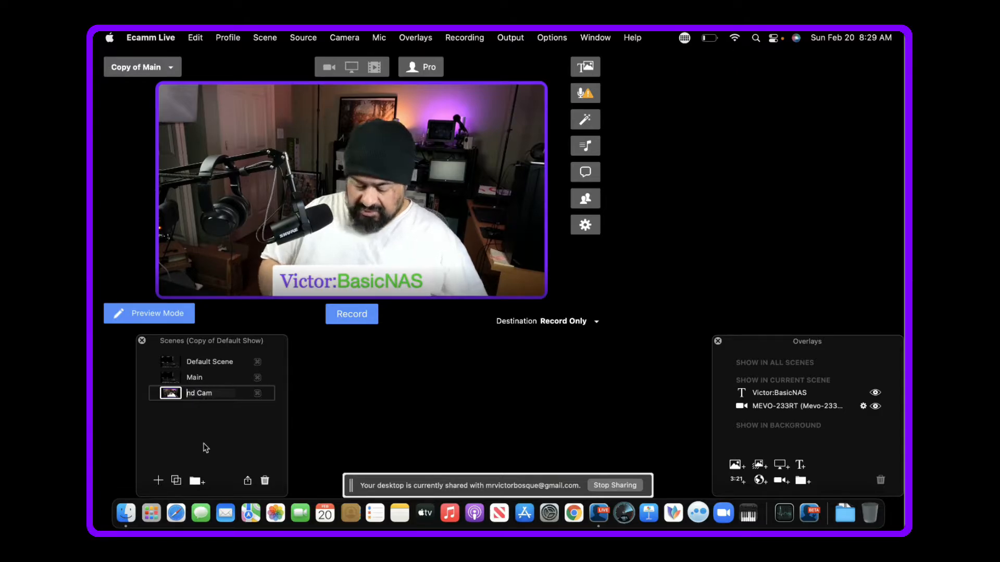
pyautogui.write('2')
pyautogui.press('Return')
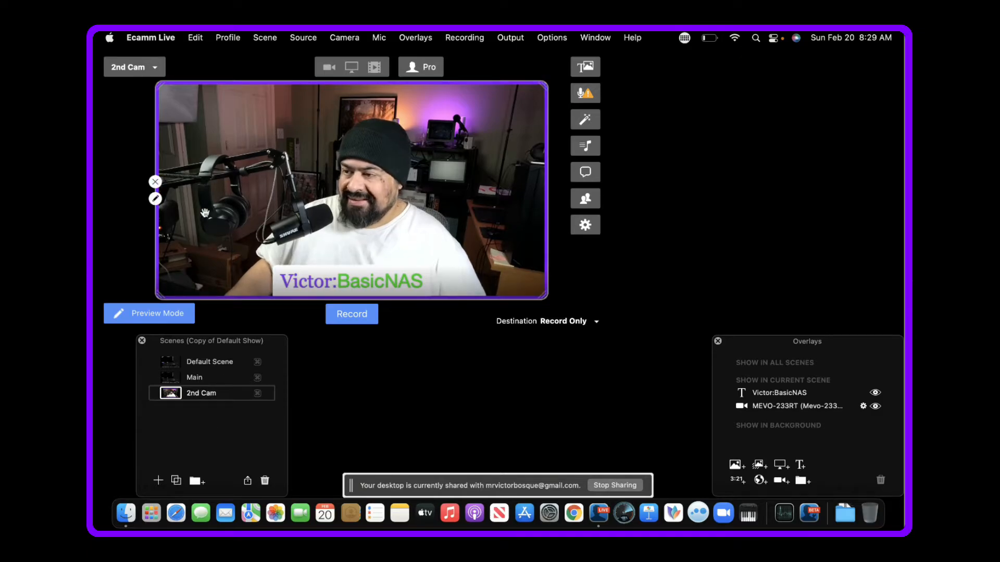
# - Try MEVO-263FM as the camera overlay's source in the 2nd Cam scene, then set it to MEVO-262D6
pyautogui.click(155, 199)
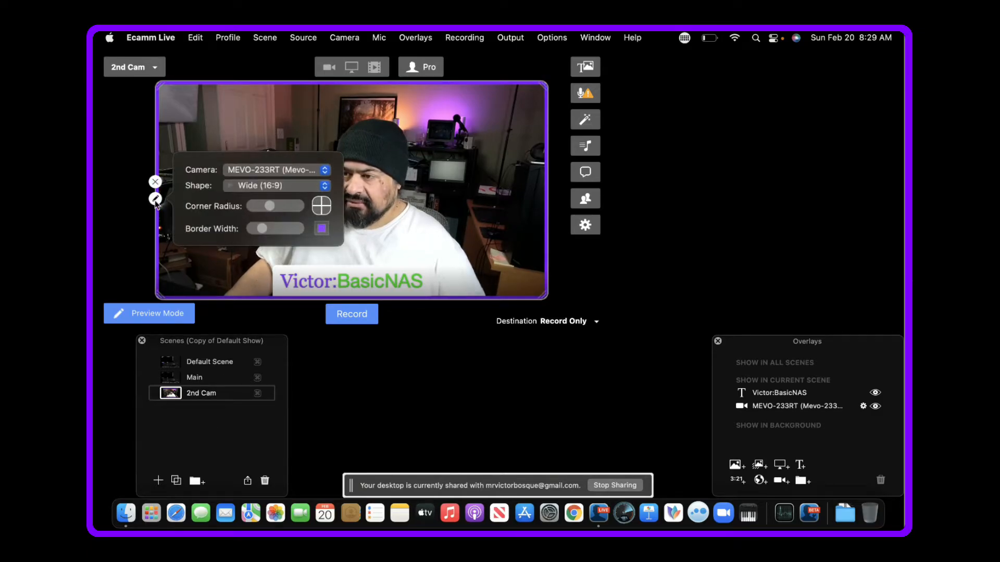
pyautogui.click(325, 177)
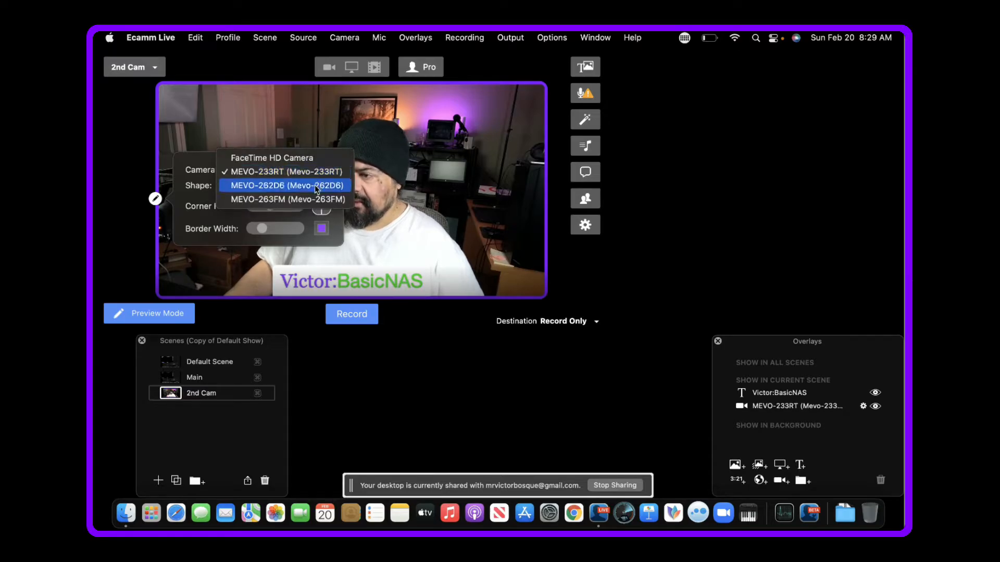
pyautogui.click(302, 200)
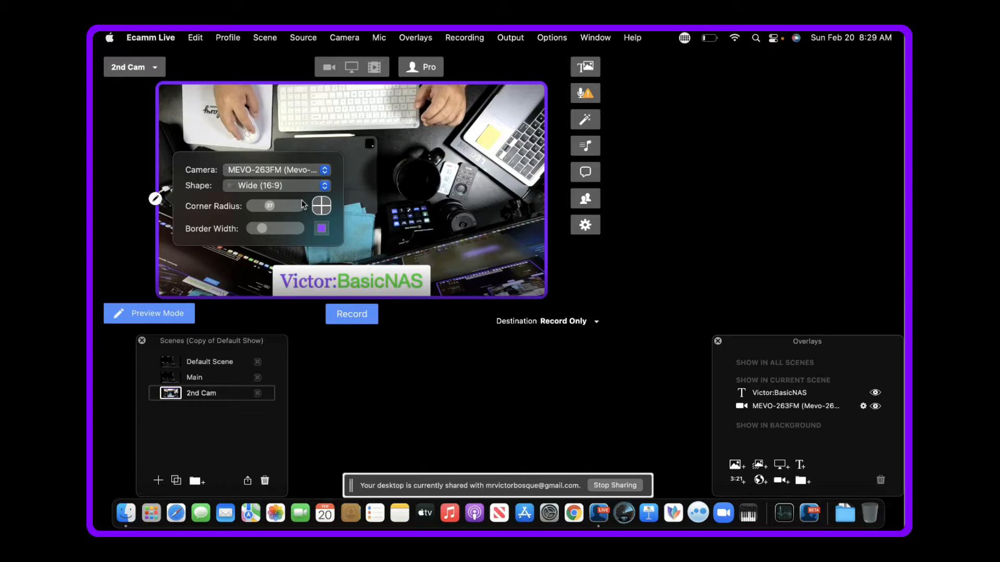
pyautogui.click(325, 170)
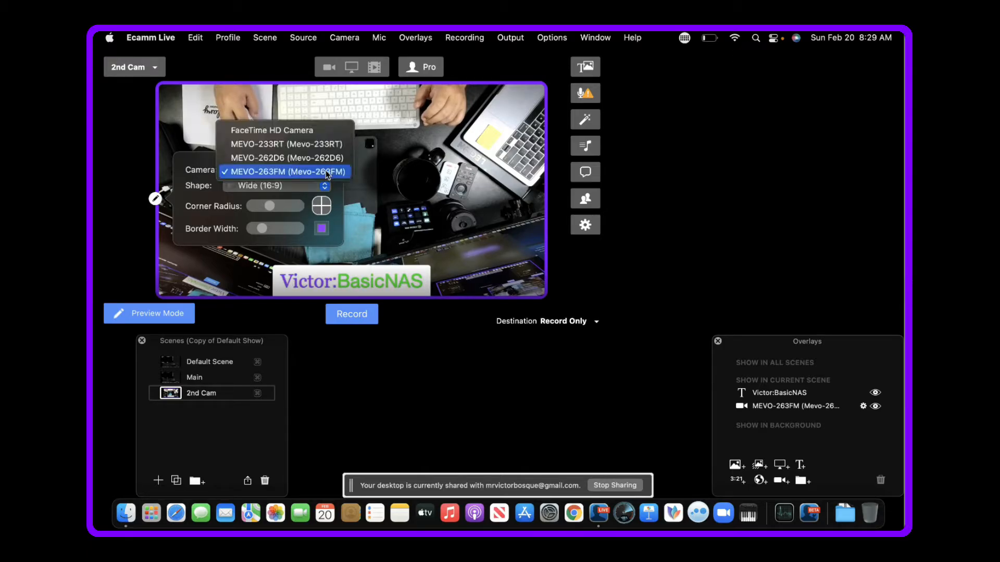
pyautogui.click(320, 156)
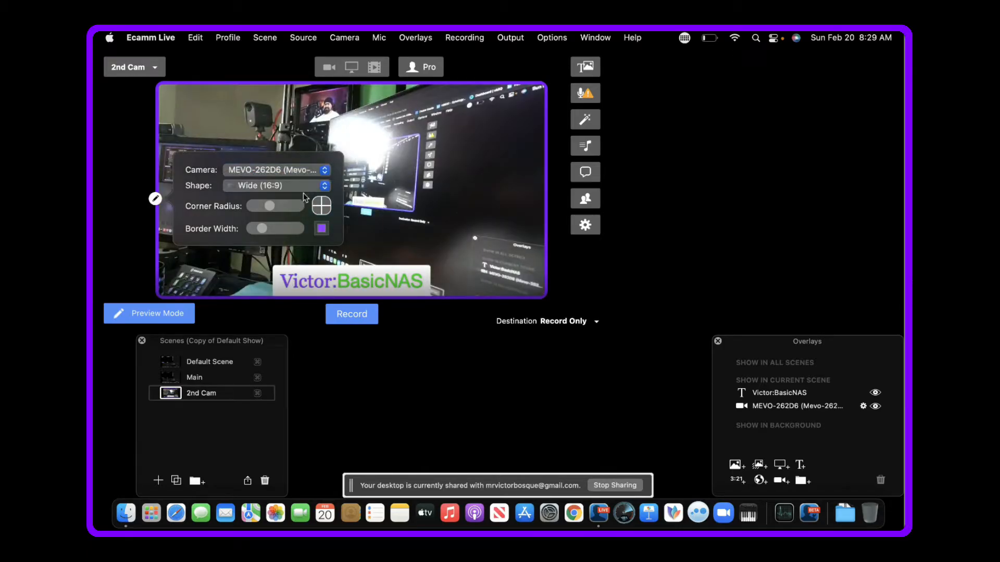
pyautogui.click(243, 260)
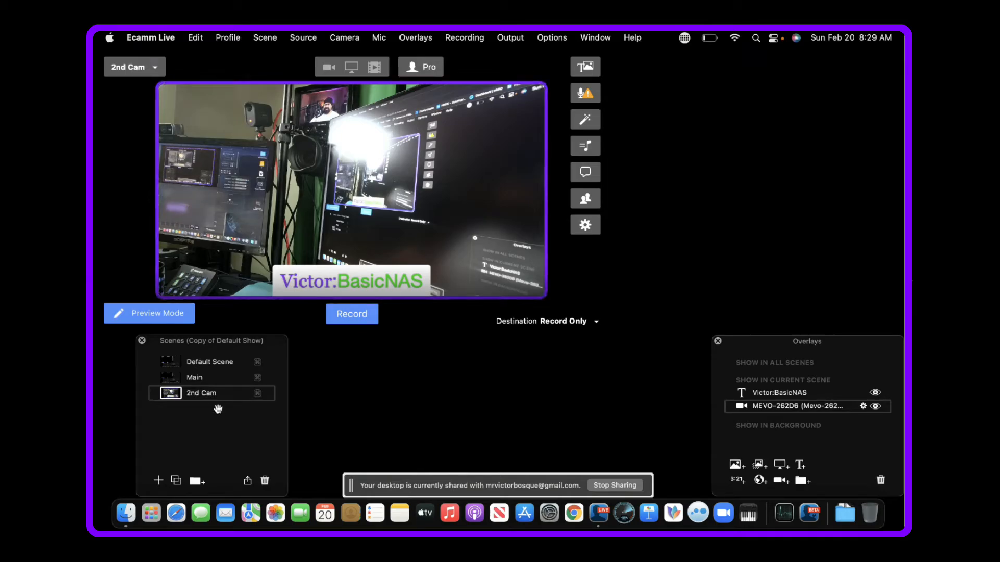
# - Start a new countdown overlay in the Default Scene and move the colour picker away from the duration settings
pyautogui.click(171, 362)
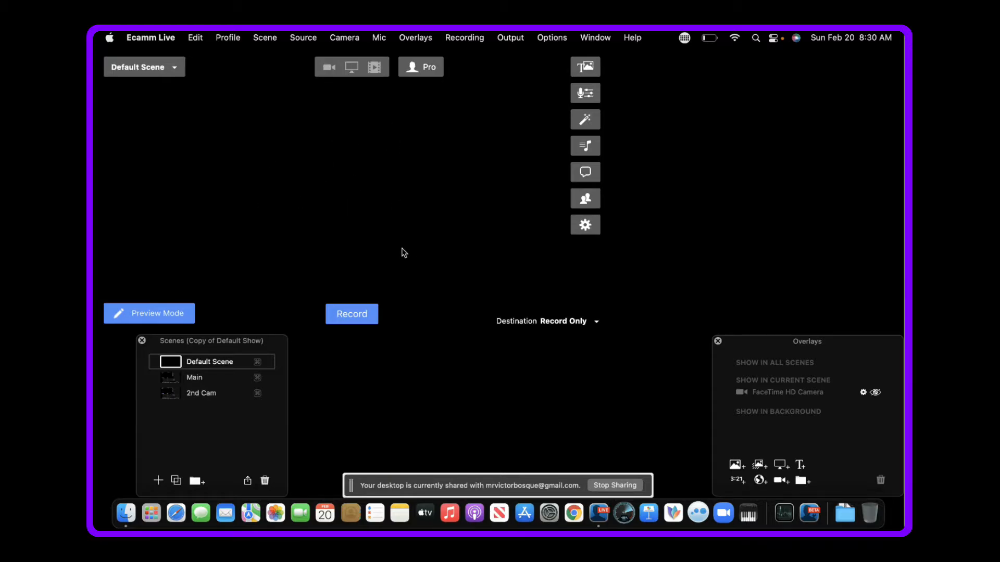
pyautogui.click(735, 481)
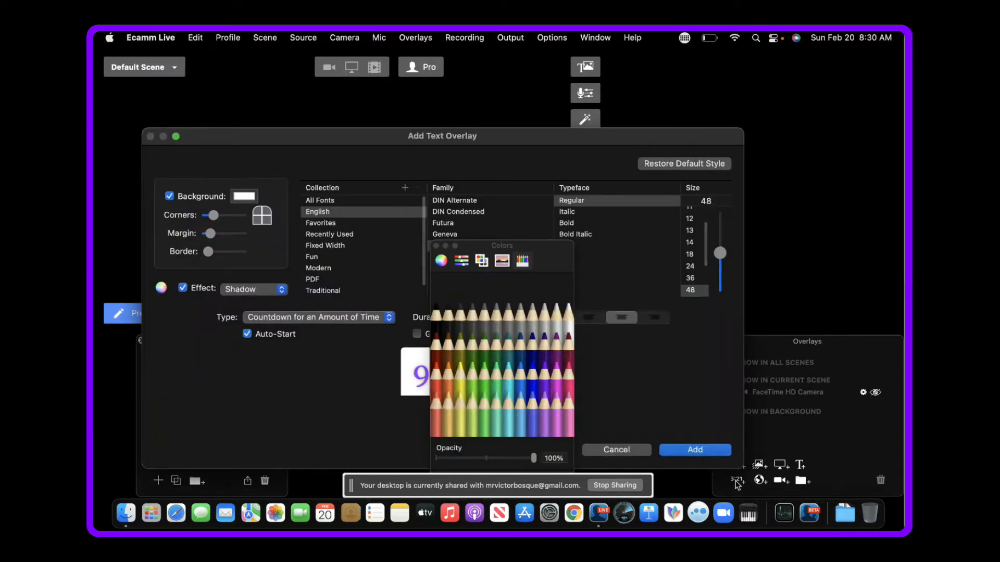
pyautogui.moveTo(542, 247); pyautogui.dragTo(680, 253)
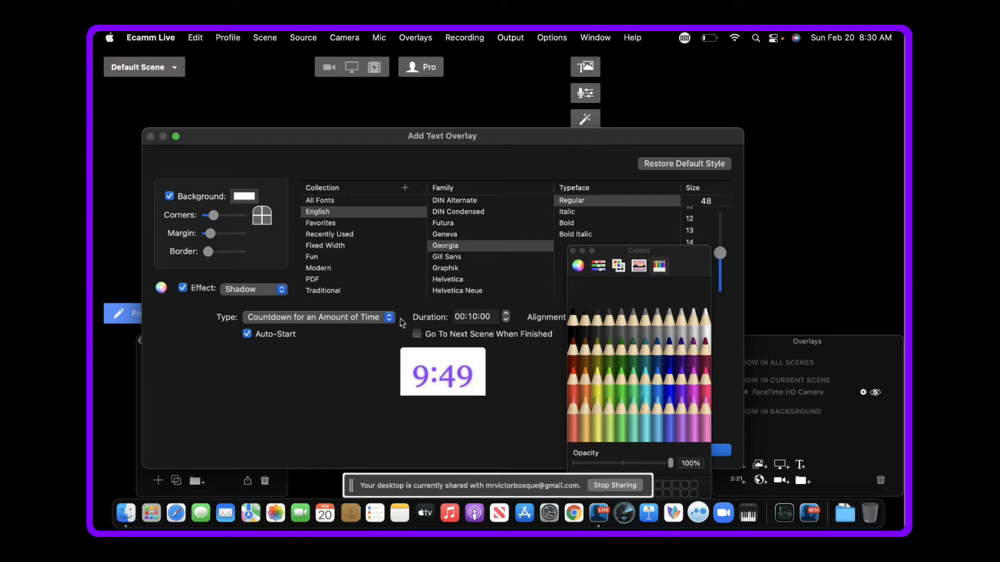
# - Try several Fixed Width fonts for the countdown, settle on Monaco, turn off its background and save the overlay
pyautogui.click(326, 246)
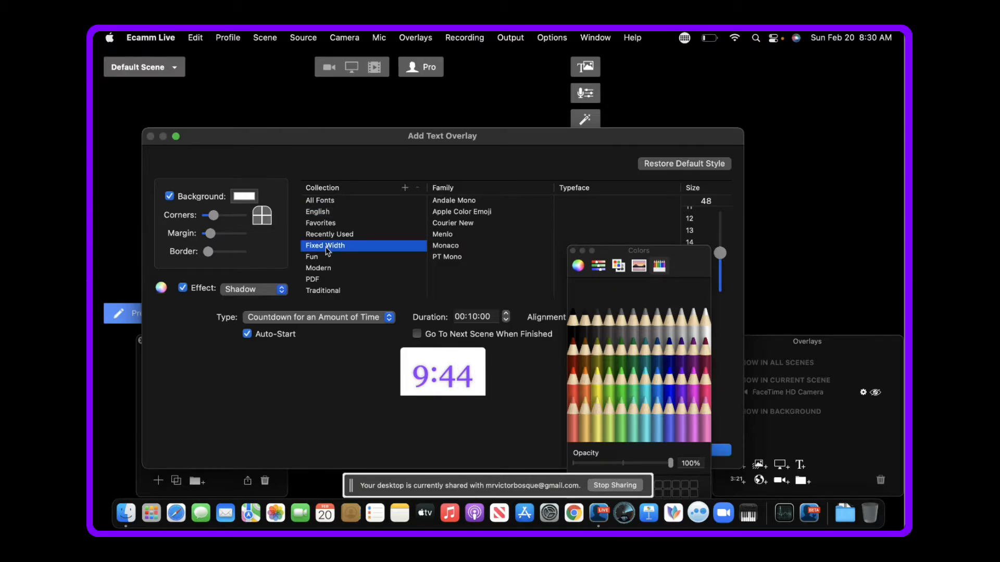
pyautogui.click(442, 257)
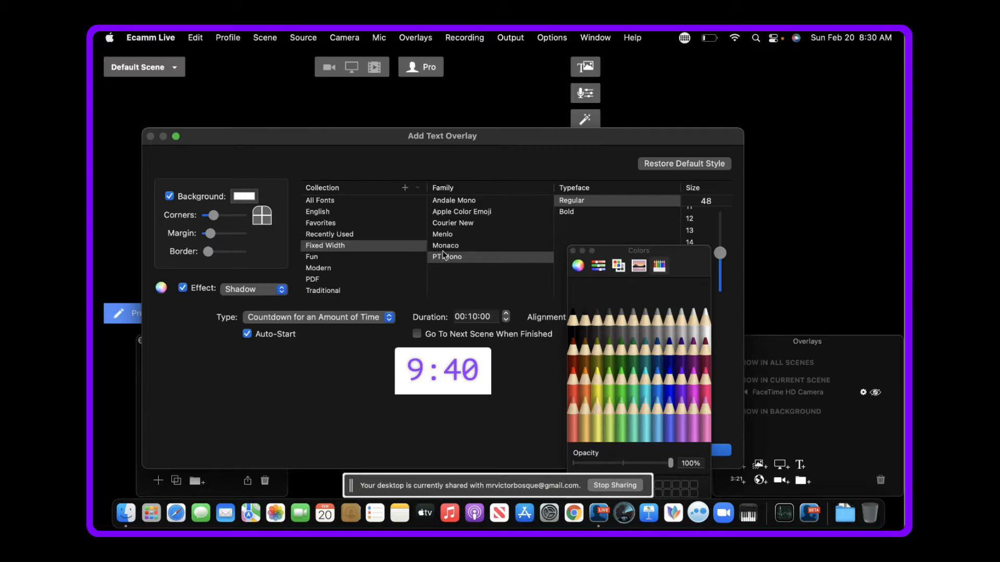
pyautogui.click(445, 247)
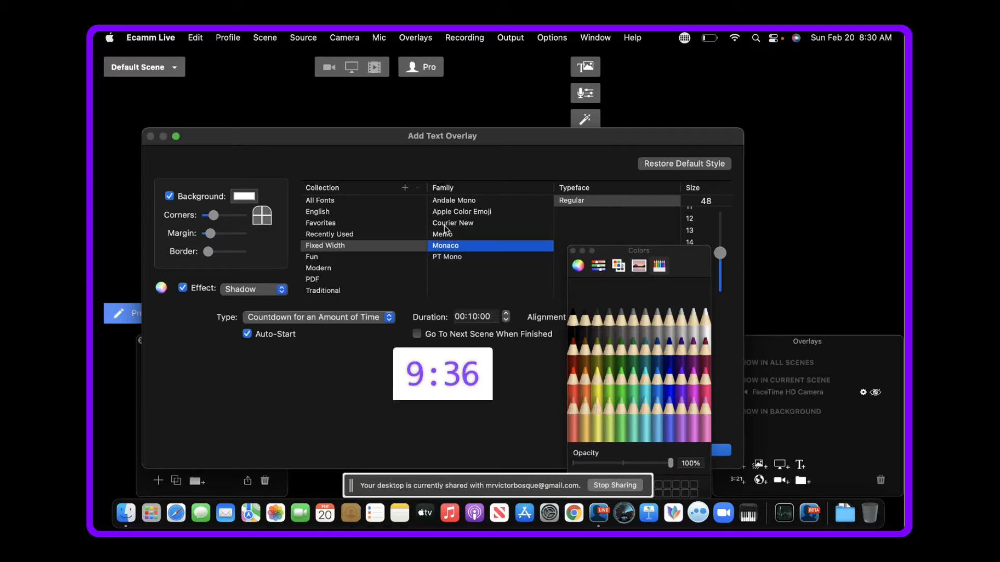
pyautogui.click(445, 225)
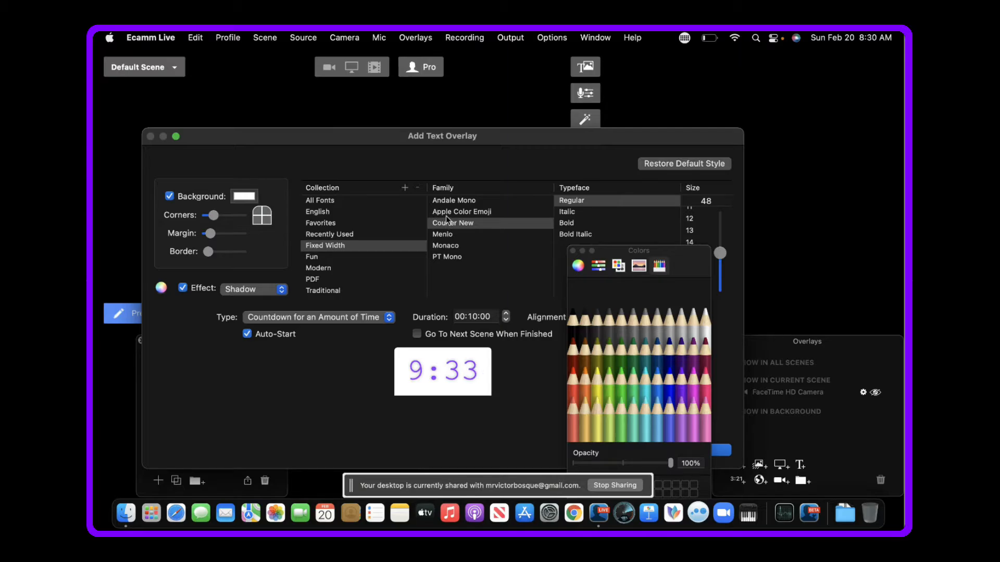
pyautogui.click(446, 214)
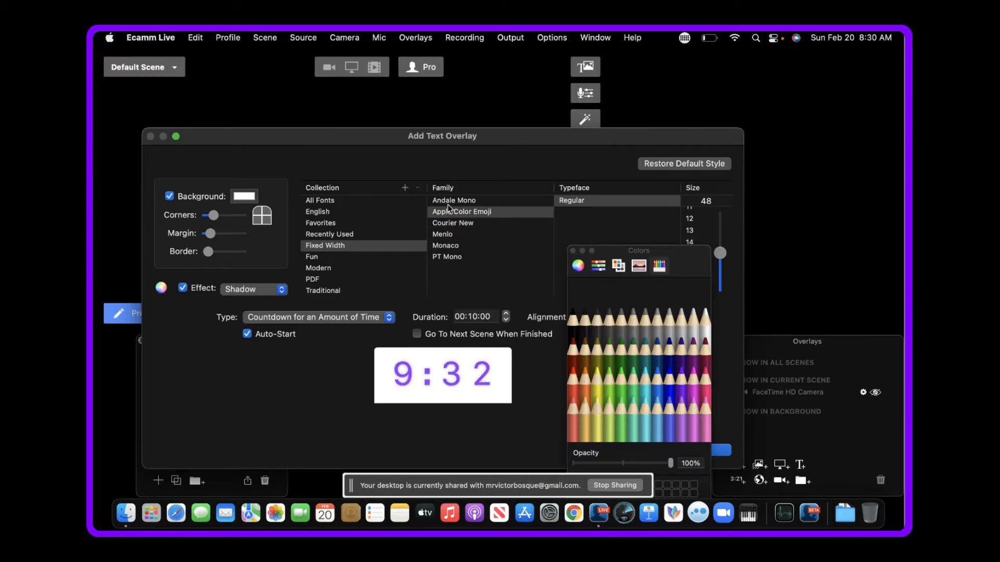
pyautogui.click(450, 200)
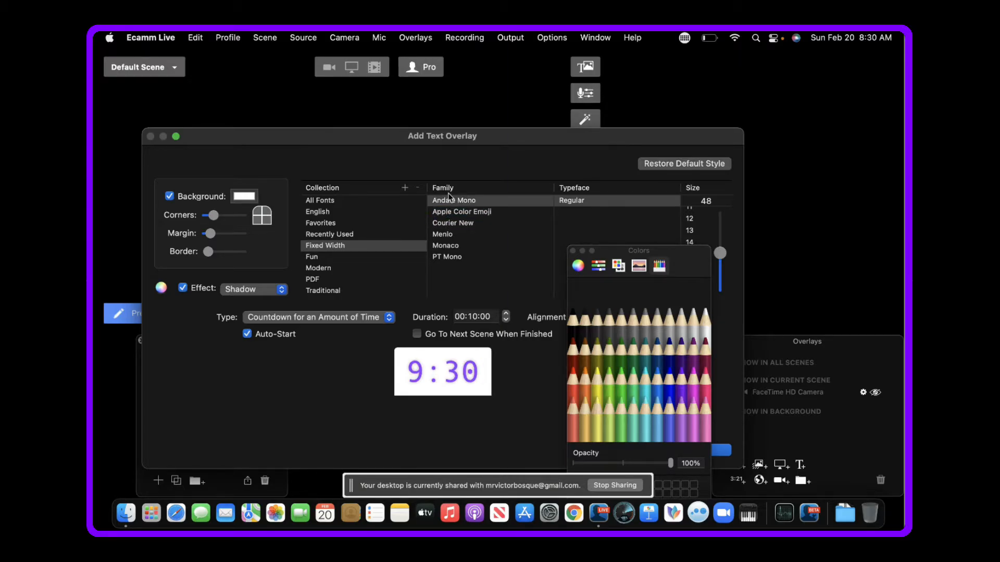
pyautogui.click(449, 187)
pyautogui.click(452, 248)
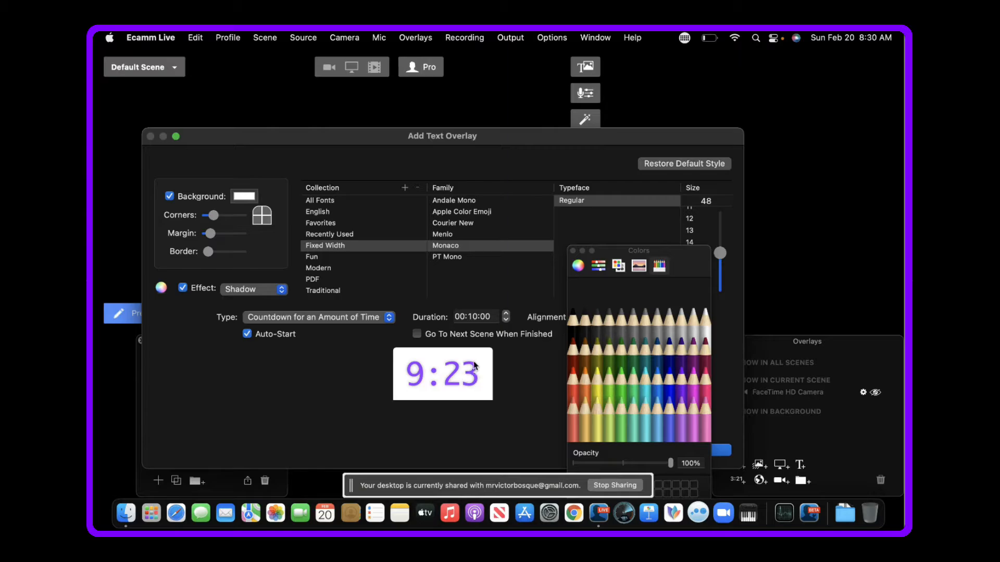
pyautogui.click(170, 196)
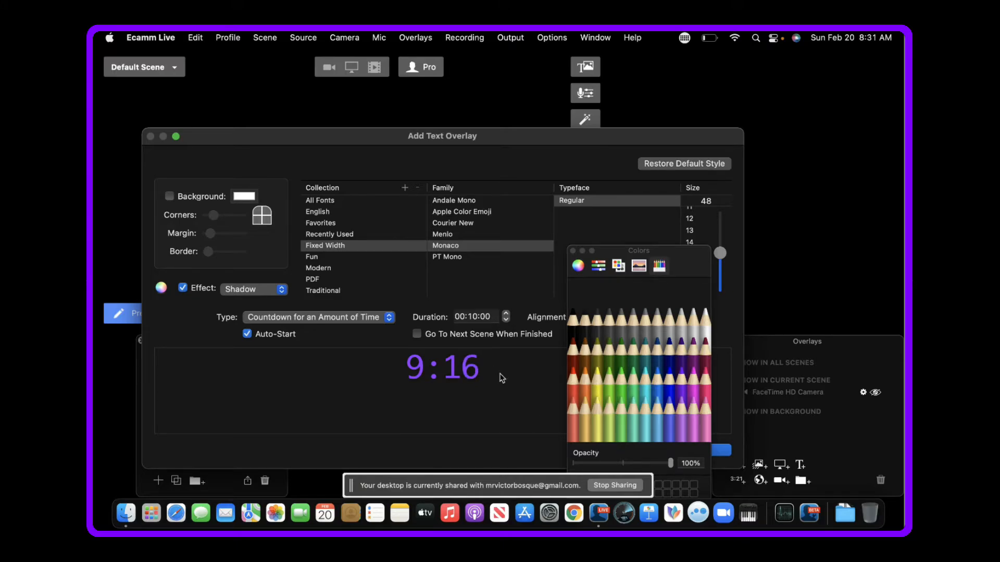
pyautogui.press('Return')
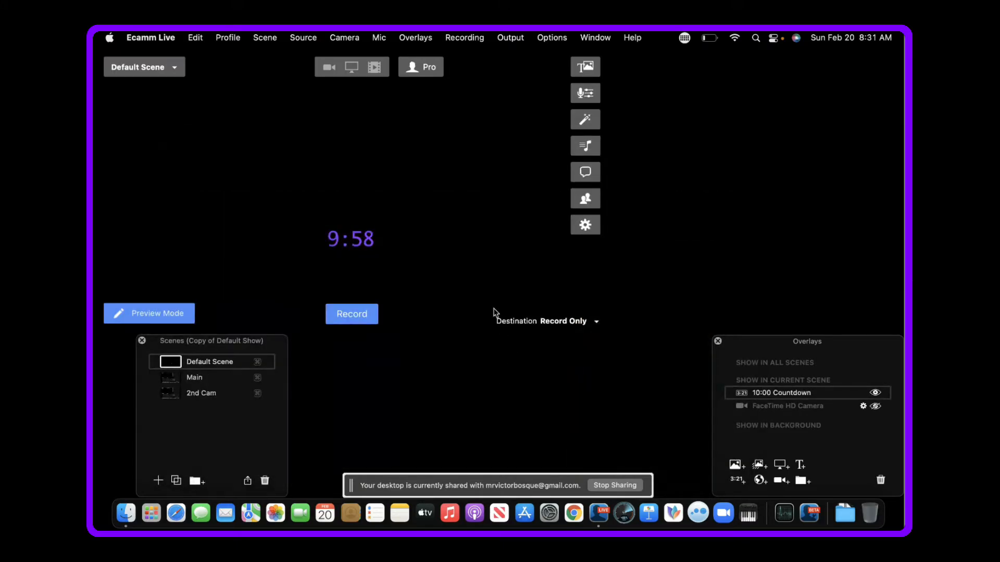
# - Enlarge the countdown overlay to about a third of the frame's width and centre it in the Default Scene
pyautogui.click(350, 239)
pyautogui.moveTo(376, 251); pyautogui.dragTo(459, 291)
pyautogui.moveTo(405, 258); pyautogui.dragTo(369, 198)
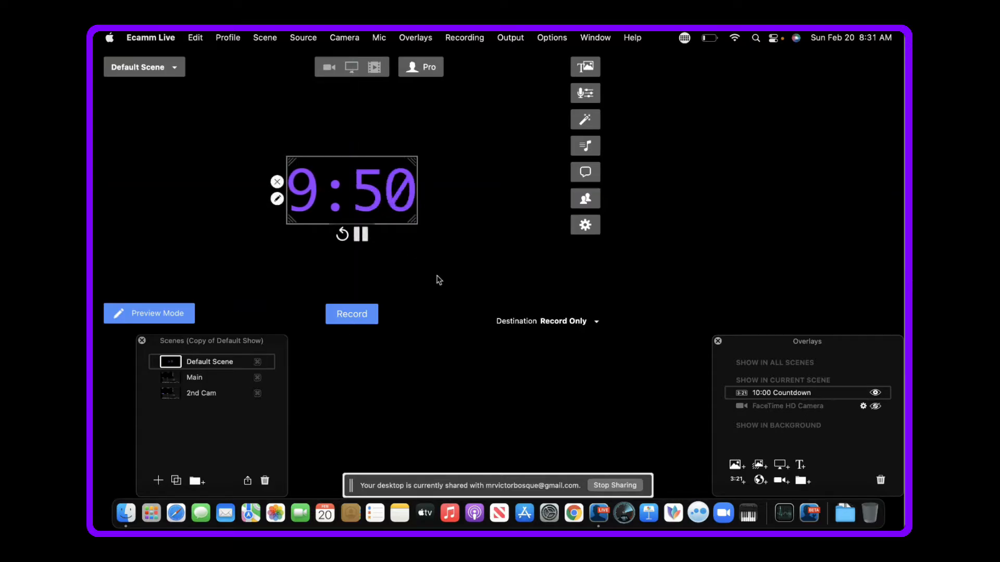
# - Edit the countdown to go to the next scene when finished, set its duration to 00:00:10 and save it
pyautogui.doubleClick(363, 186)
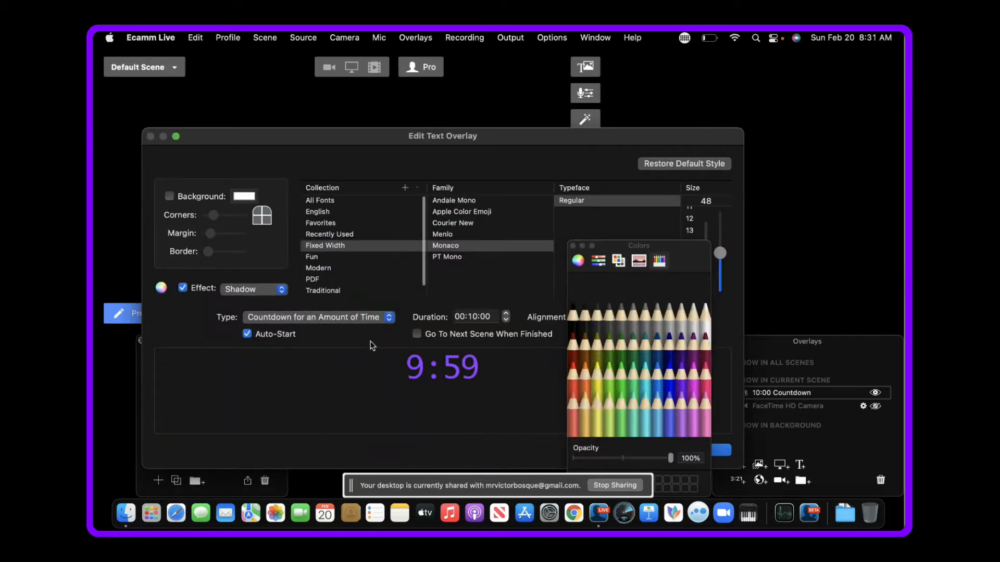
pyautogui.click(417, 335)
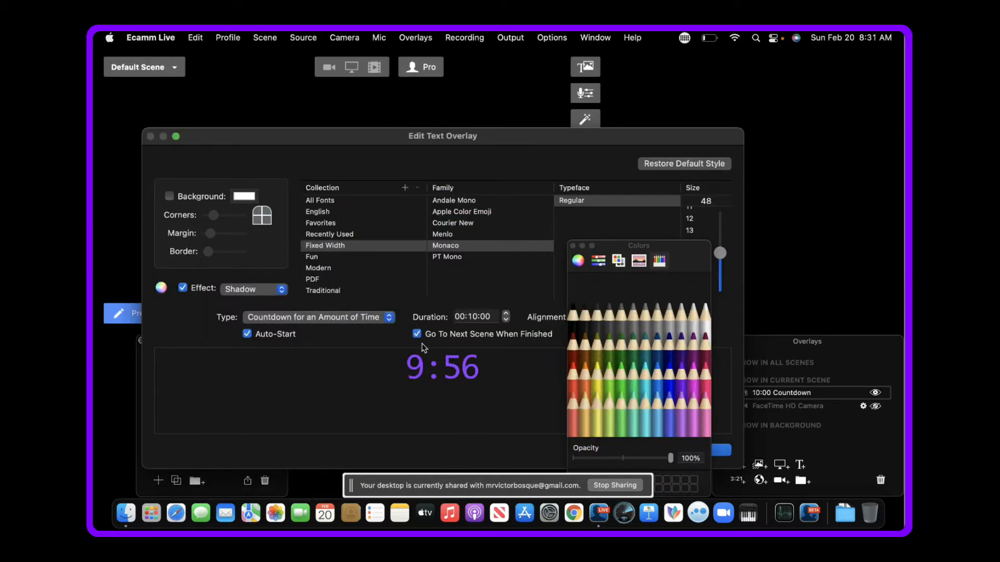
pyautogui.write('0')
pyautogui.click(485, 317)
pyautogui.write('1')
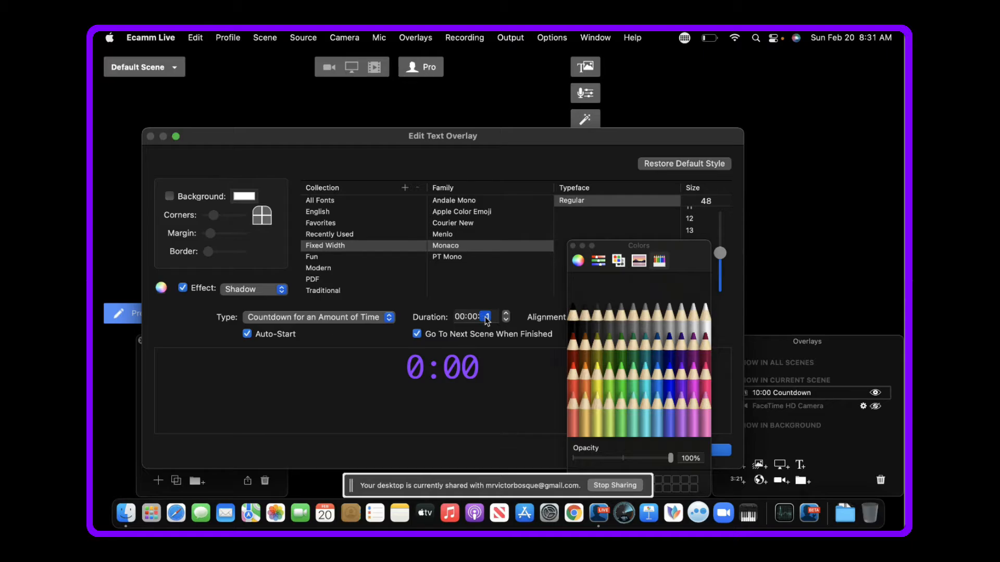
pyautogui.write('0')
pyautogui.press('Return')
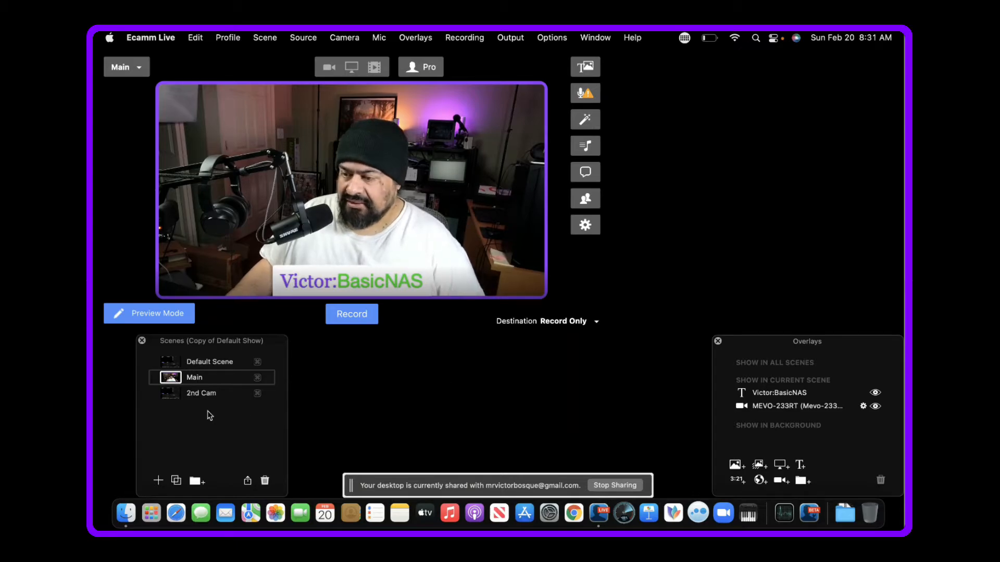
# - Switch to the 2nd Cam scene, duplicate it and name the copy "Screen"
pyautogui.click(170, 393)
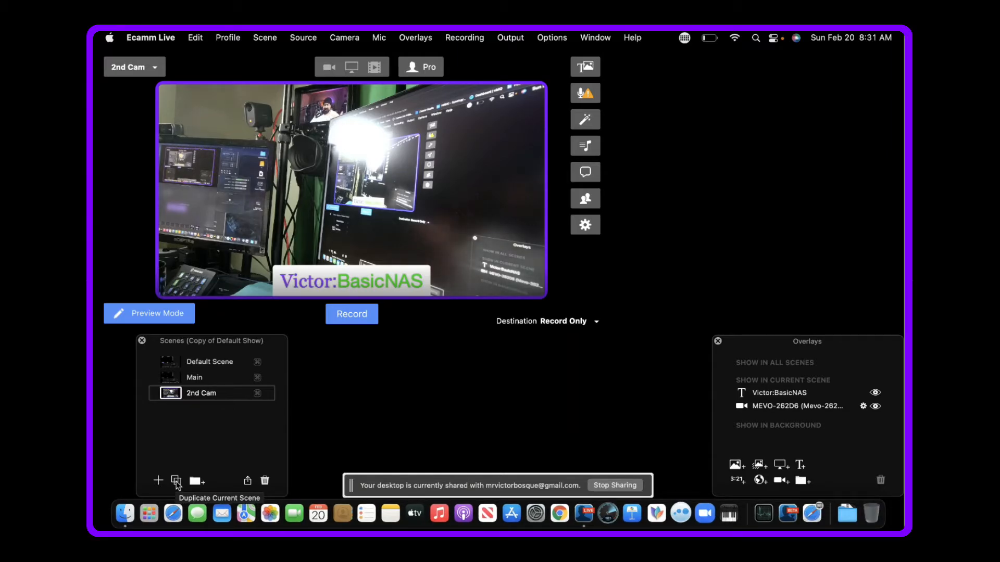
pyautogui.click(176, 481)
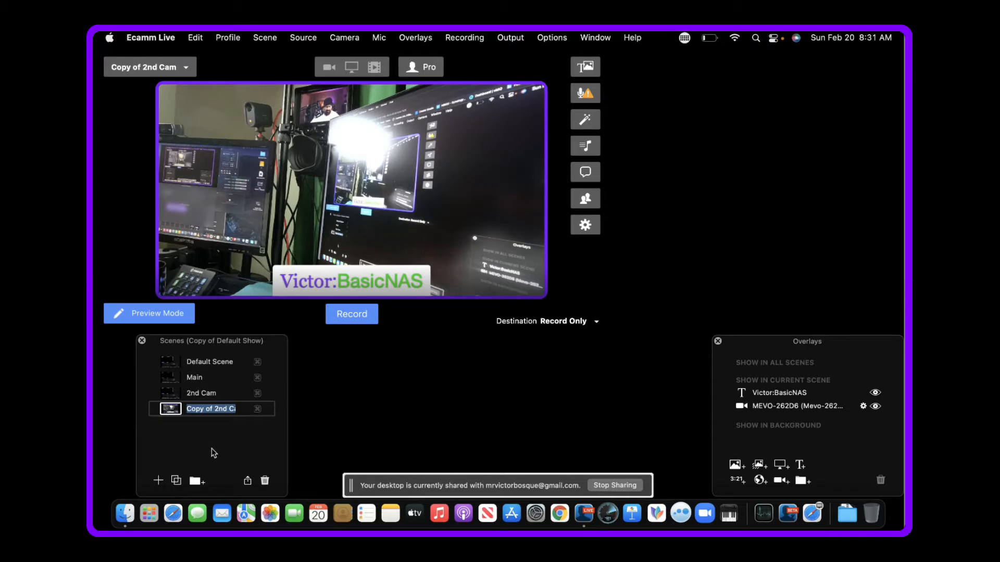
pyautogui.write('Screen')
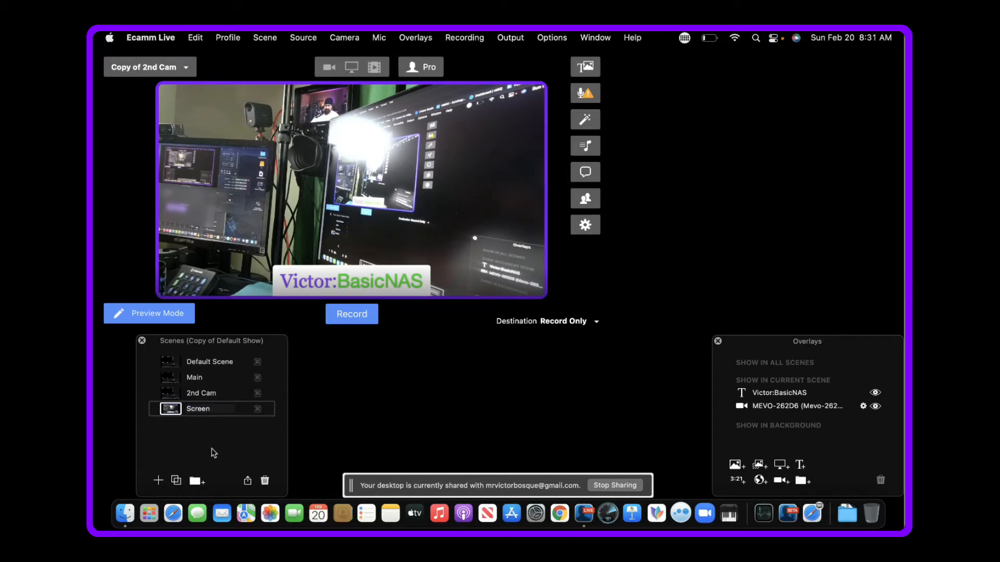
pyautogui.press('Return')
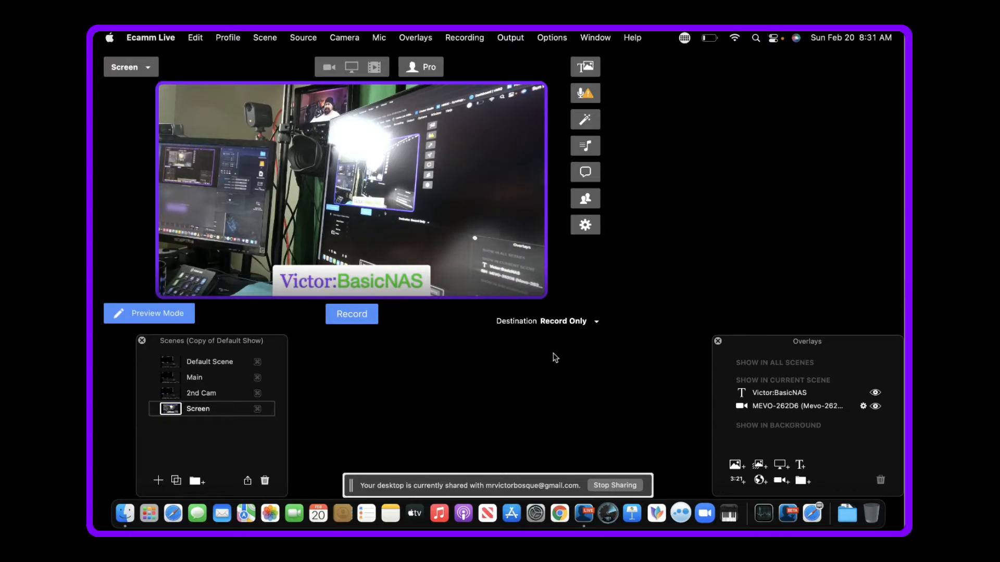
# - Add a screen share overlay to the Screen scene and enlarge it to cover most of the frame
pyautogui.click(779, 468)
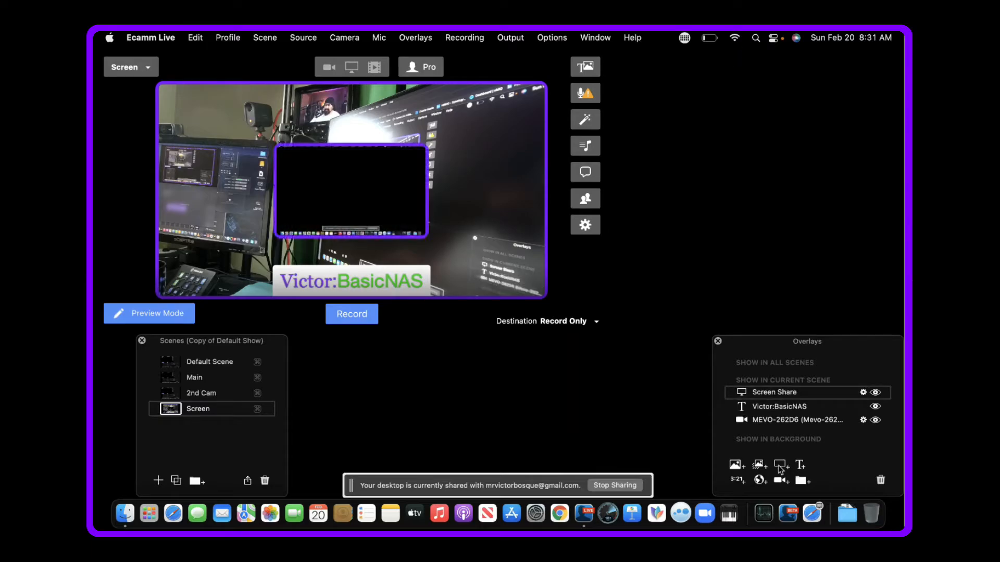
pyautogui.moveTo(355, 214)
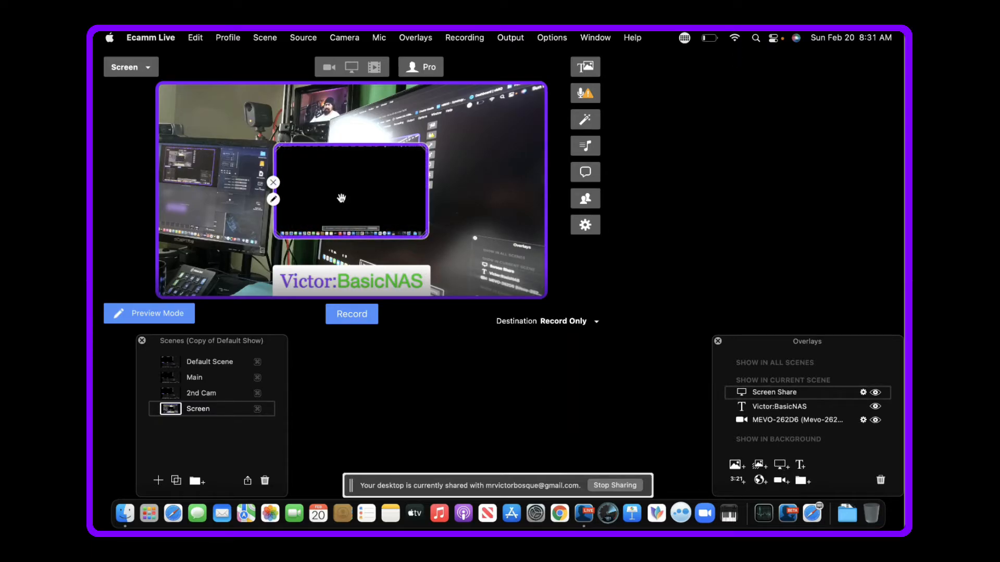
pyautogui.moveTo(341, 199); pyautogui.dragTo(224, 136)
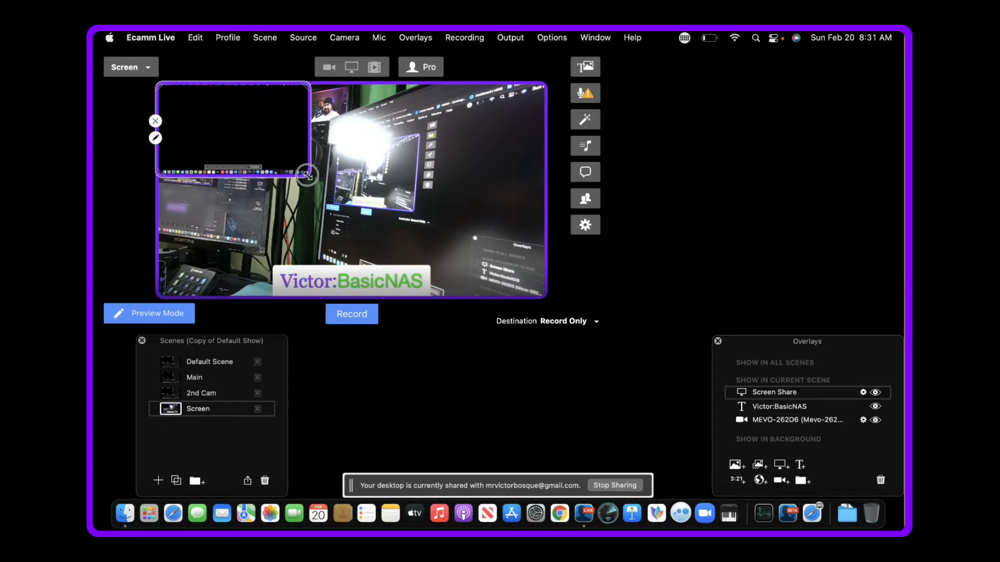
pyautogui.moveTo(307, 176); pyautogui.dragTo(510, 283)
pyautogui.moveTo(344, 215); pyautogui.dragTo(344, 214)
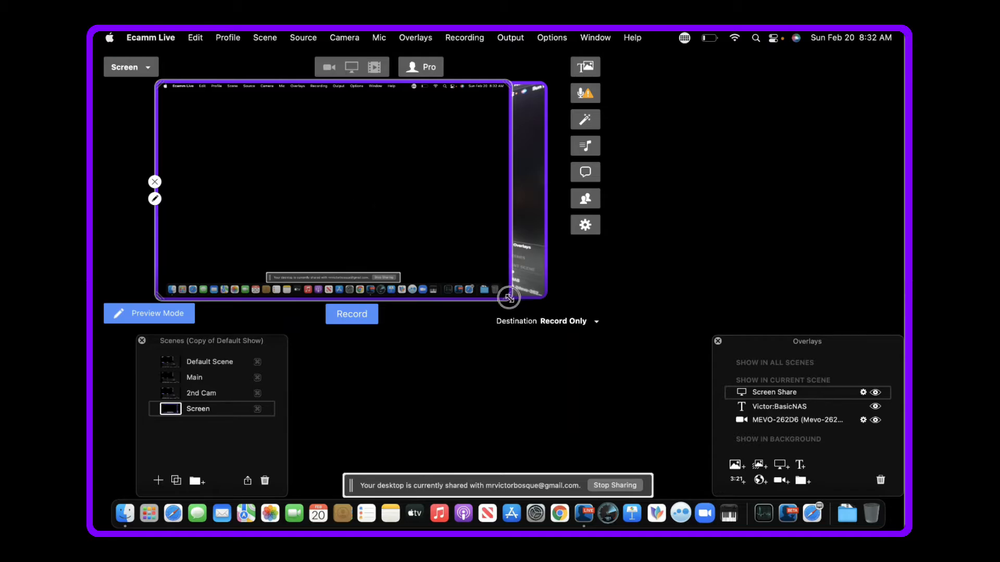
pyautogui.moveTo(507, 297); pyautogui.dragTo(514, 301)
pyautogui.moveTo(326, 224); pyautogui.dragTo(344, 218)
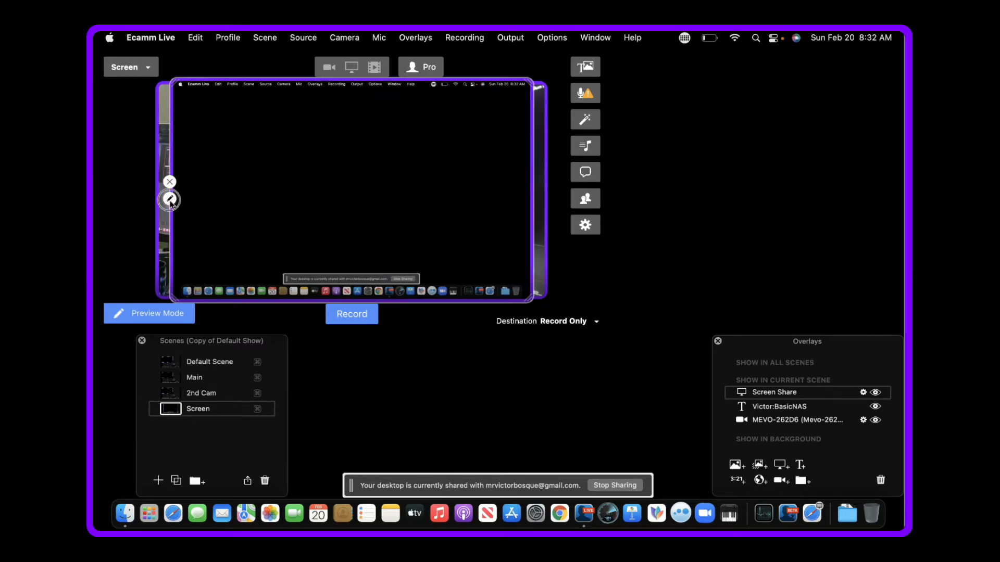
# - Set the screen share overlay's shape to Wide (16:9), then resize and move it to fill the whole frame
pyautogui.click(170, 199)
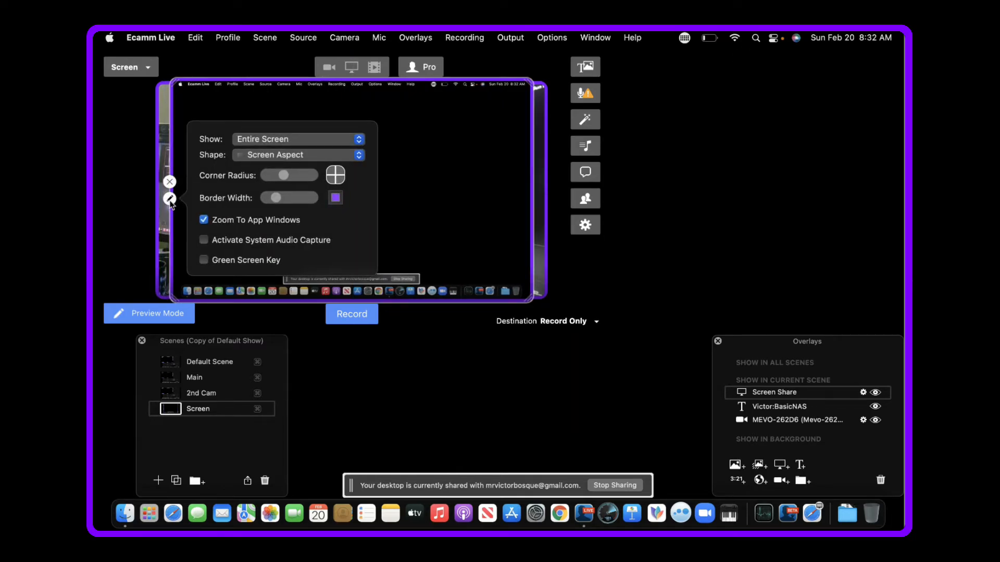
pyautogui.click(359, 156)
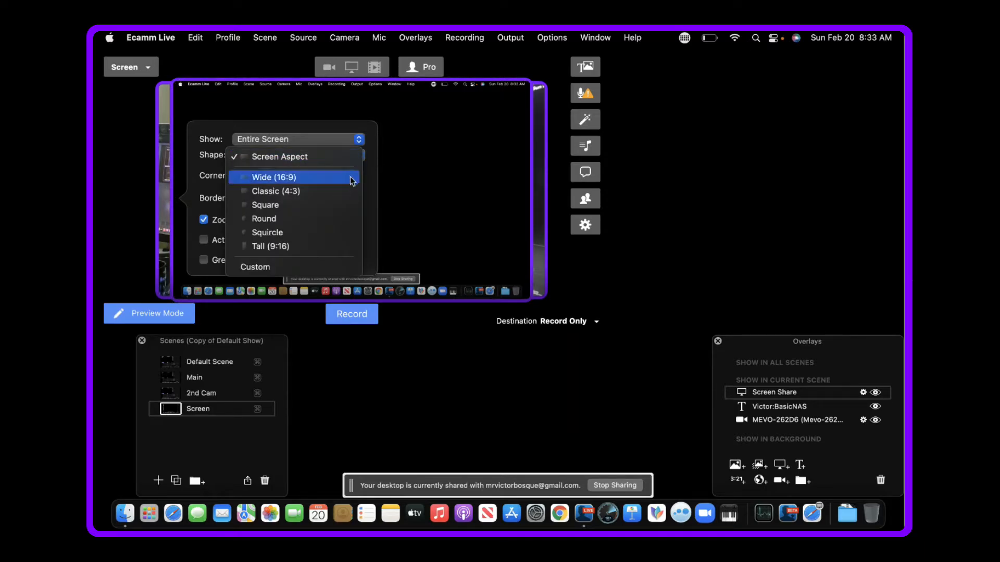
pyautogui.click(351, 178)
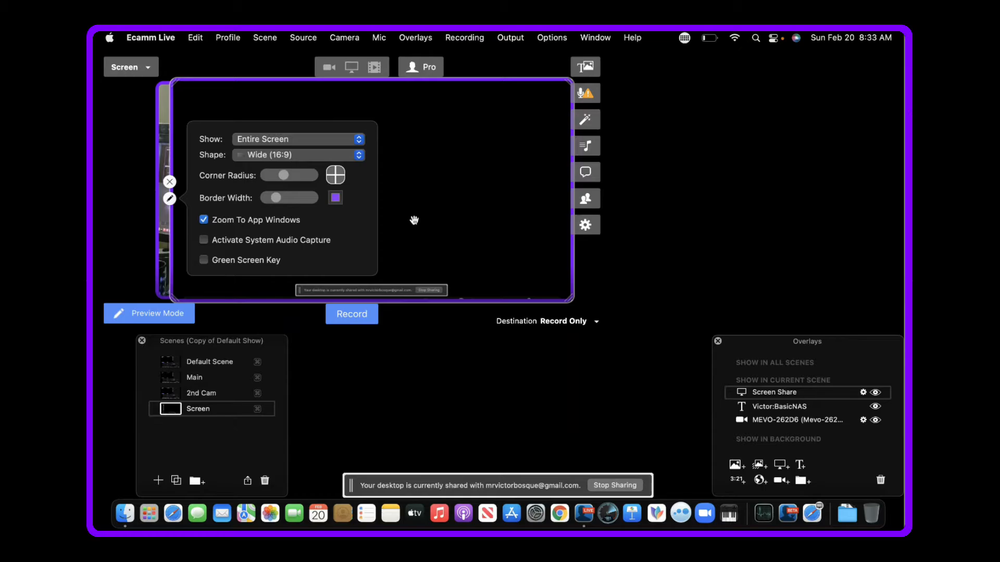
pyautogui.click(414, 175)
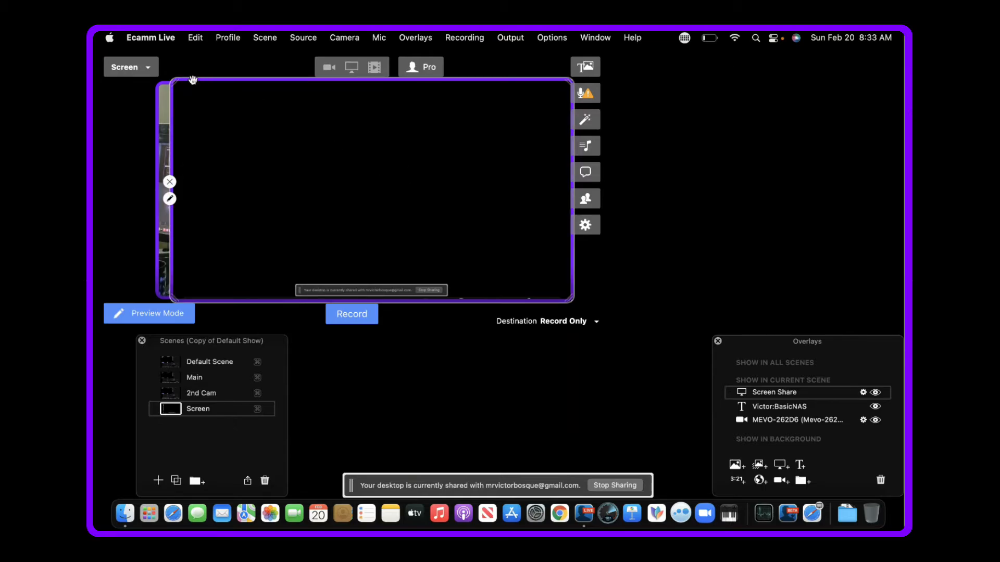
pyautogui.moveTo(176, 82); pyautogui.dragTo(189, 92)
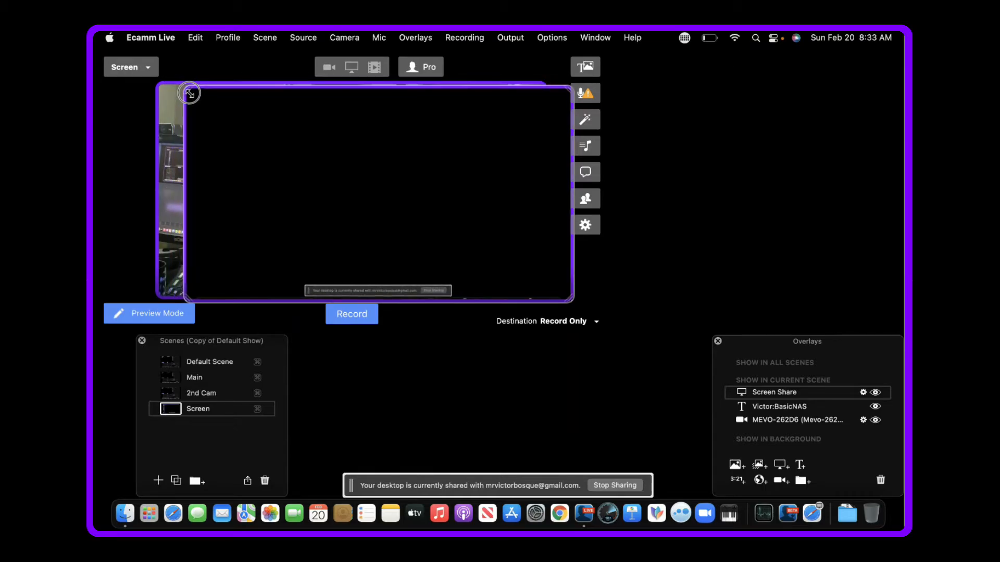
pyautogui.moveTo(275, 166); pyautogui.dragTo(250, 164)
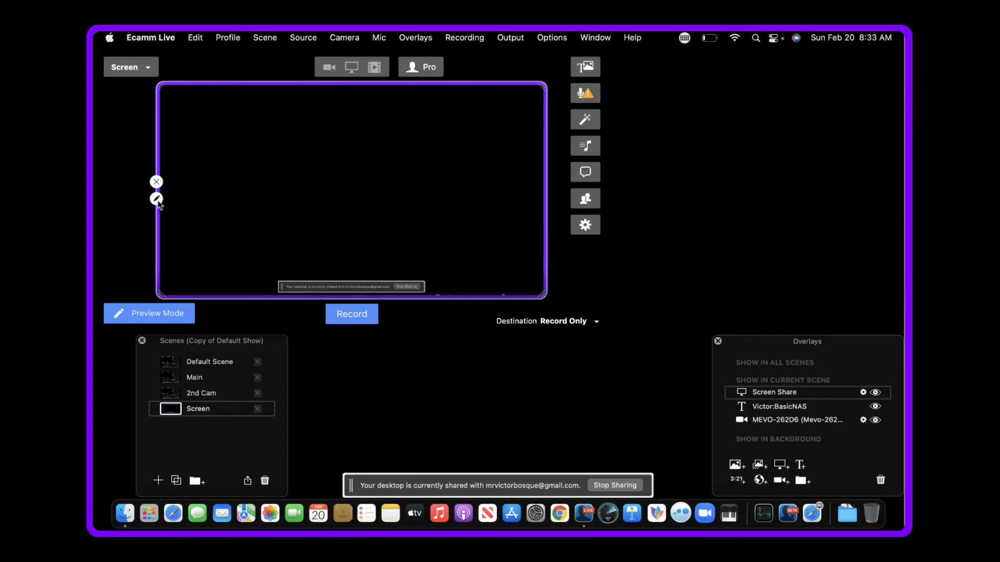
# - Set the screen share overlay to show Ecamm Live's Overlays window, then hide the overlay in the Screen scene
pyautogui.click(156, 199)
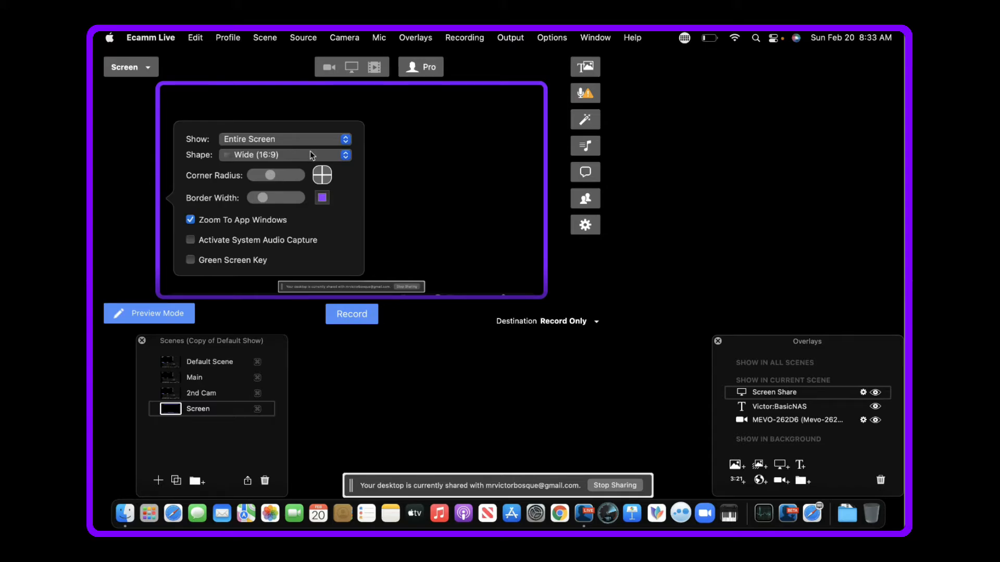
pyautogui.click(345, 143)
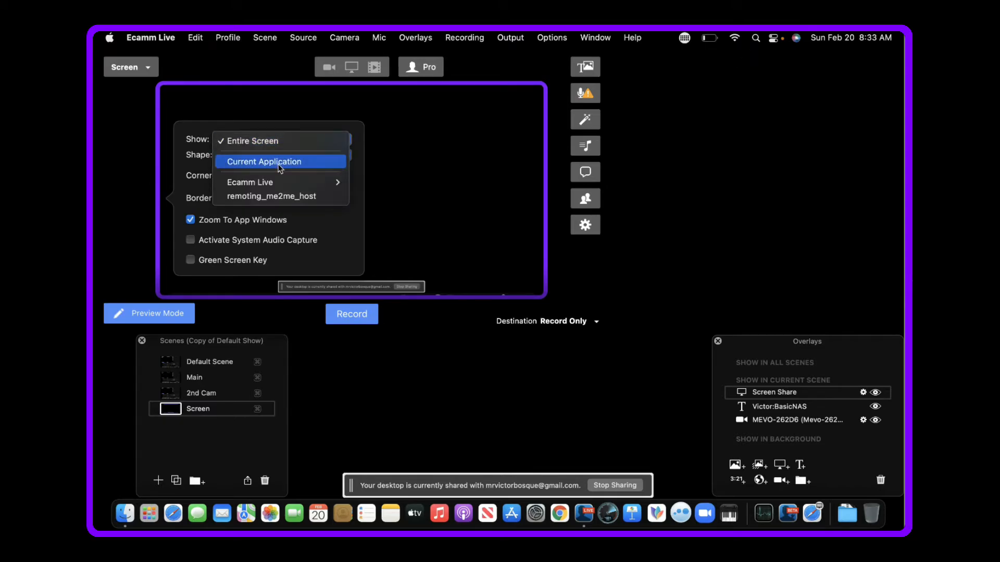
pyautogui.moveTo(286, 185)
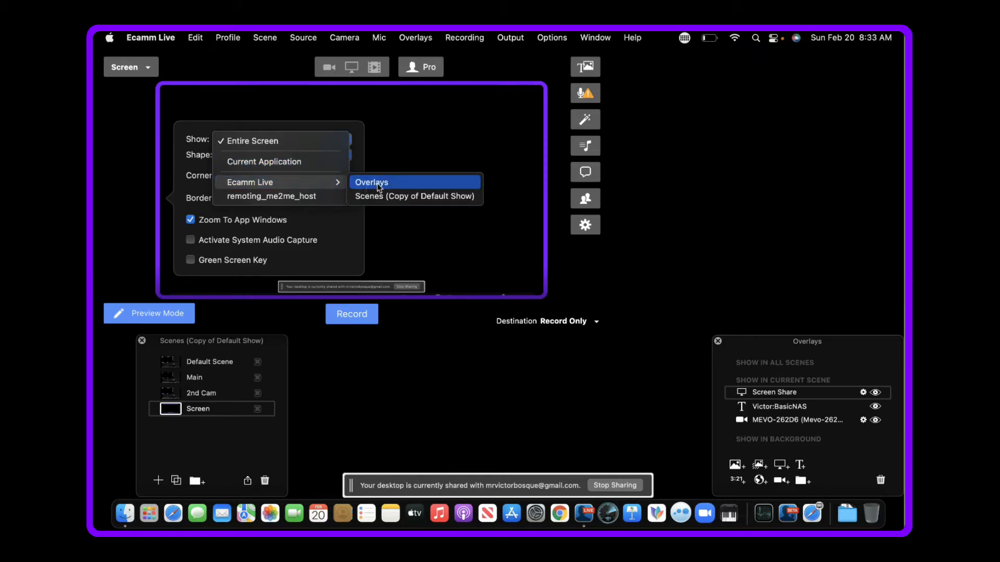
pyautogui.click(391, 188)
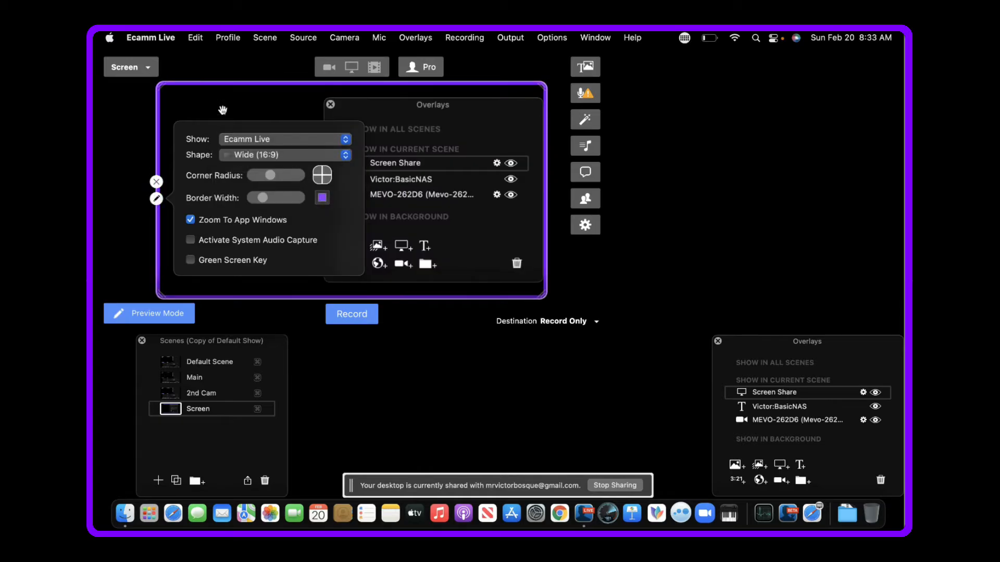
pyautogui.click(222, 109)
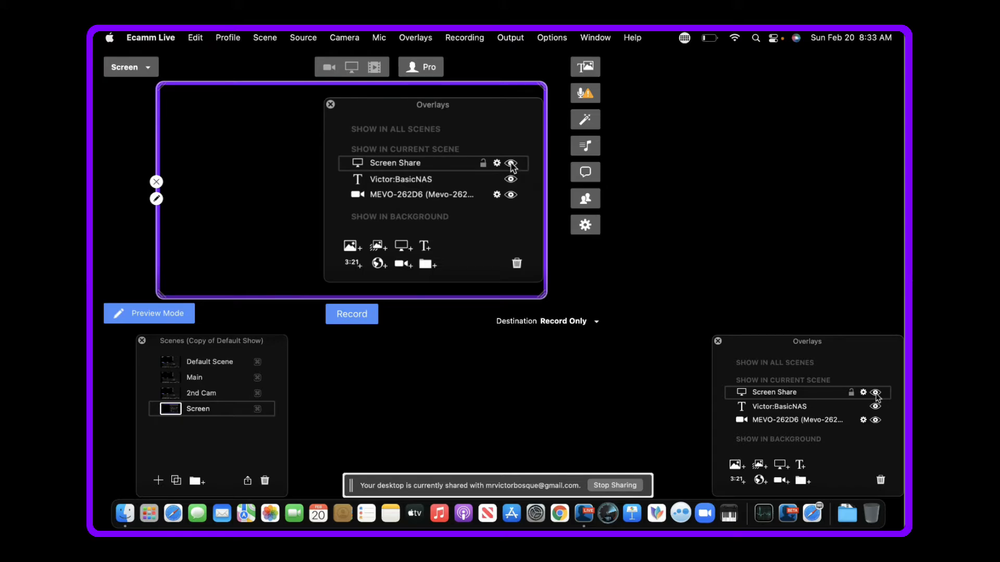
pyautogui.click(876, 393)
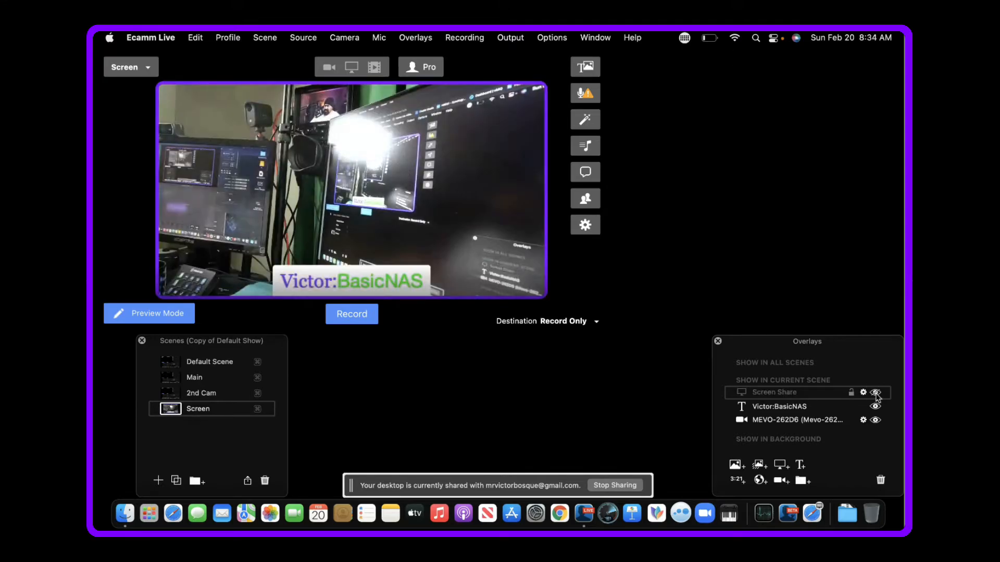
# - Set the Screen scene's camera overlay shape to Circle, shrink it to about half size and move it over the frame's left edge
pyautogui.moveTo(380, 234)
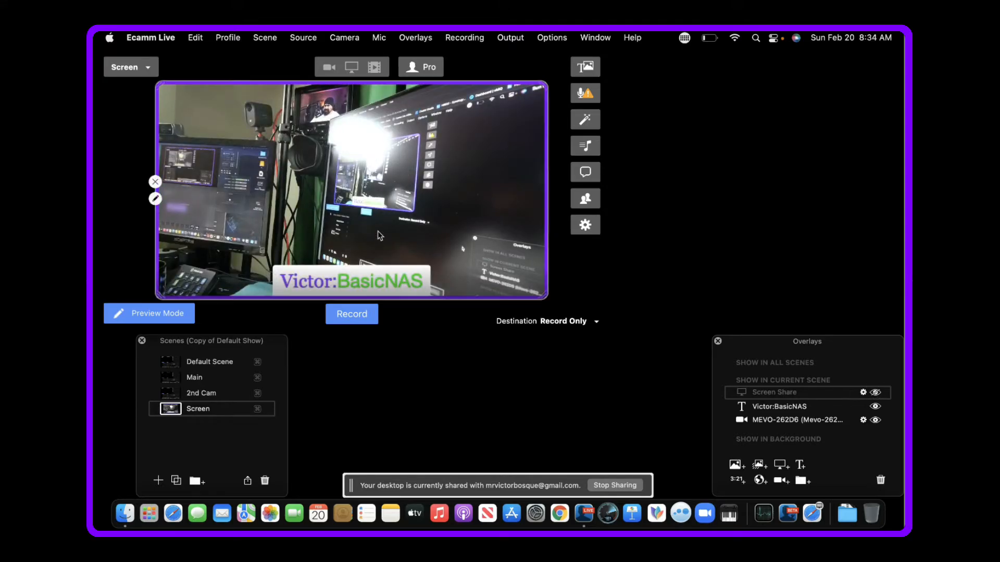
pyautogui.click(155, 198)
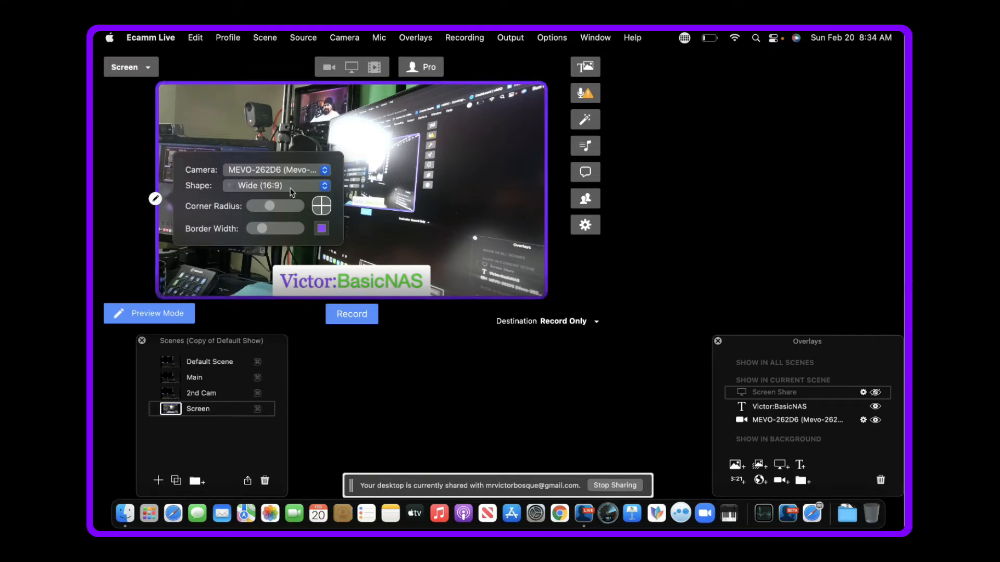
pyautogui.click(325, 187)
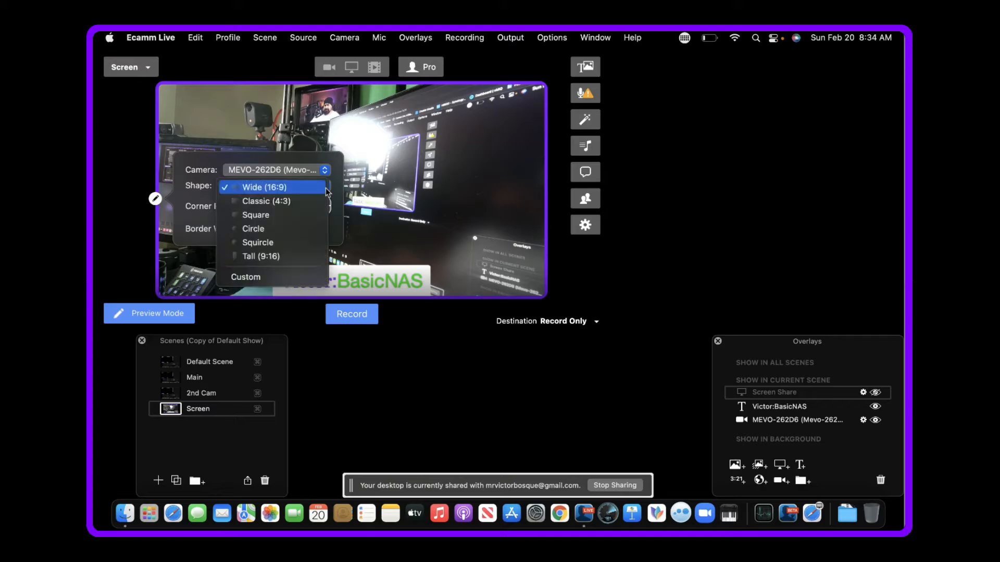
pyautogui.click(263, 231)
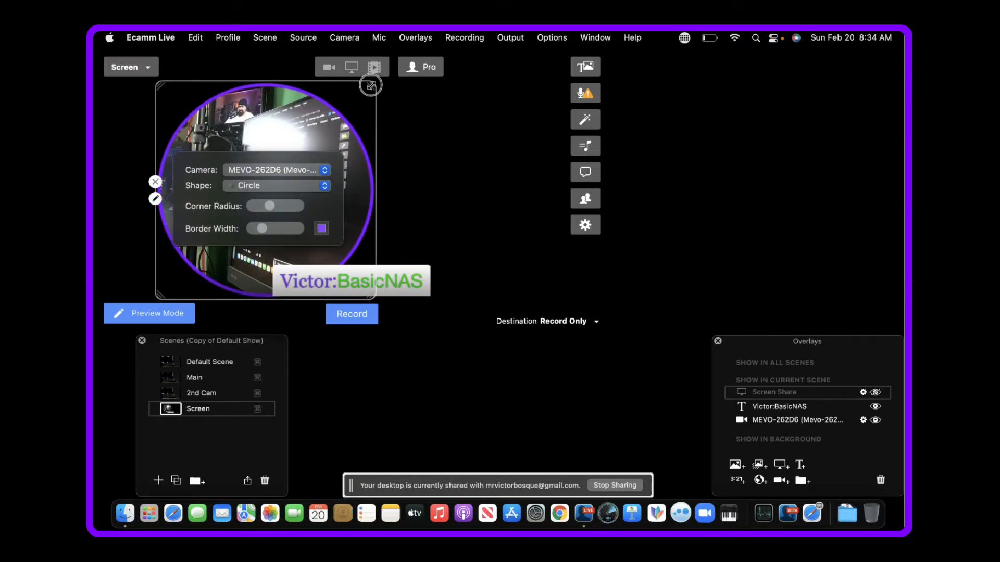
pyautogui.moveTo(368, 88); pyautogui.dragTo(259, 190)
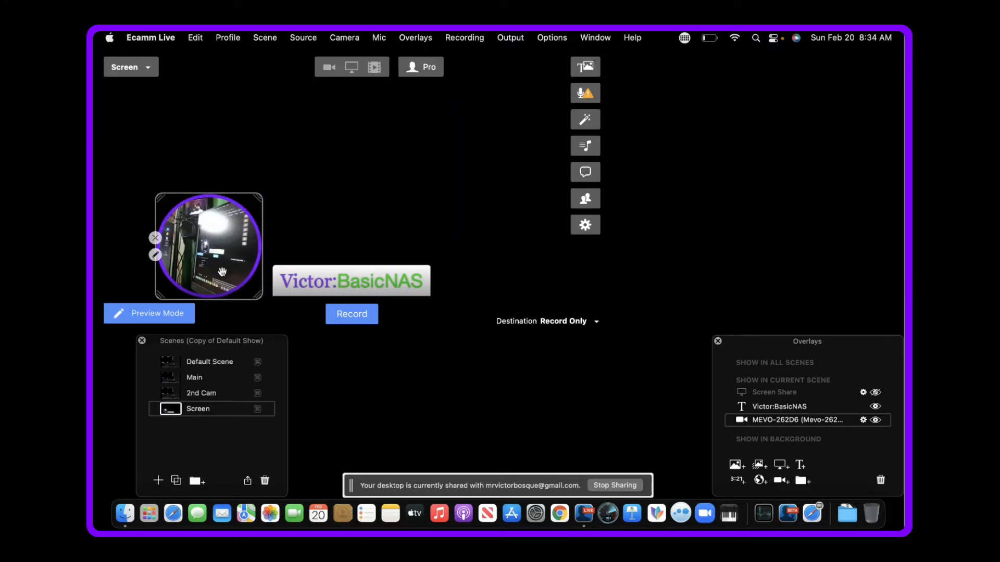
pyautogui.moveTo(209, 261); pyautogui.dragTo(149, 204)
pyautogui.moveTo(150, 205); pyautogui.dragTo(150, 206)
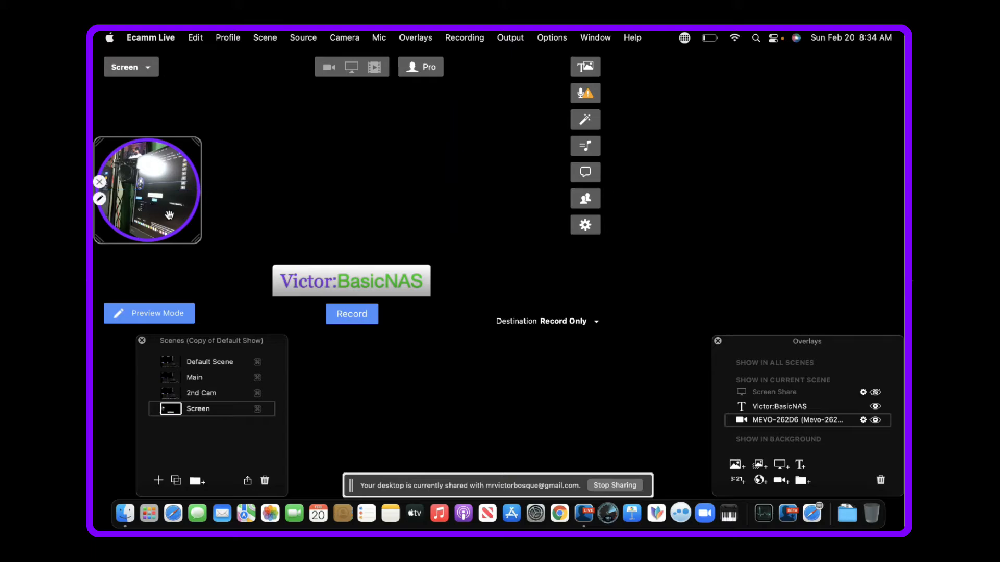
# - Set the circular camera overlay's source to the MEVO-233RT camera
pyautogui.click(100, 199)
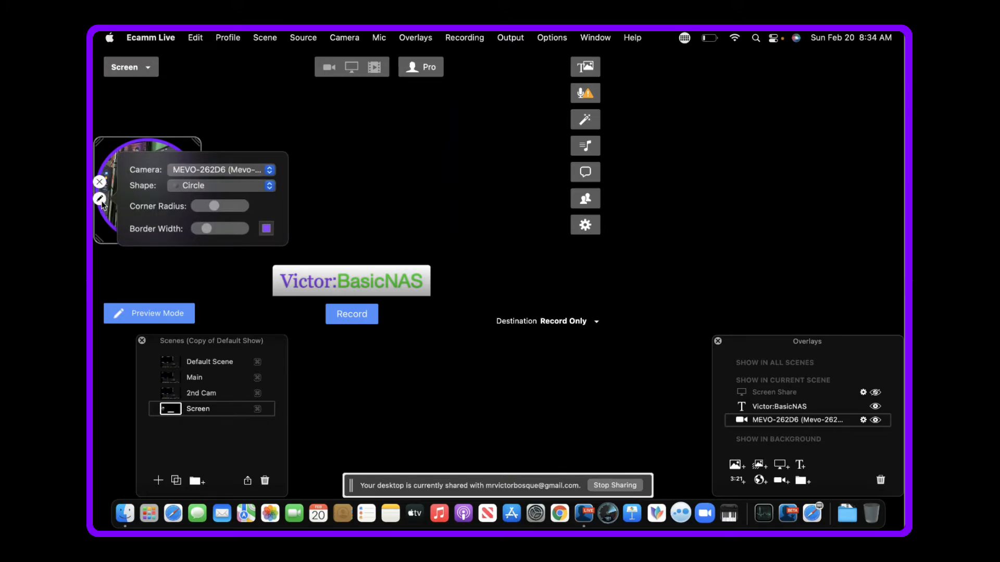
pyautogui.click(269, 172)
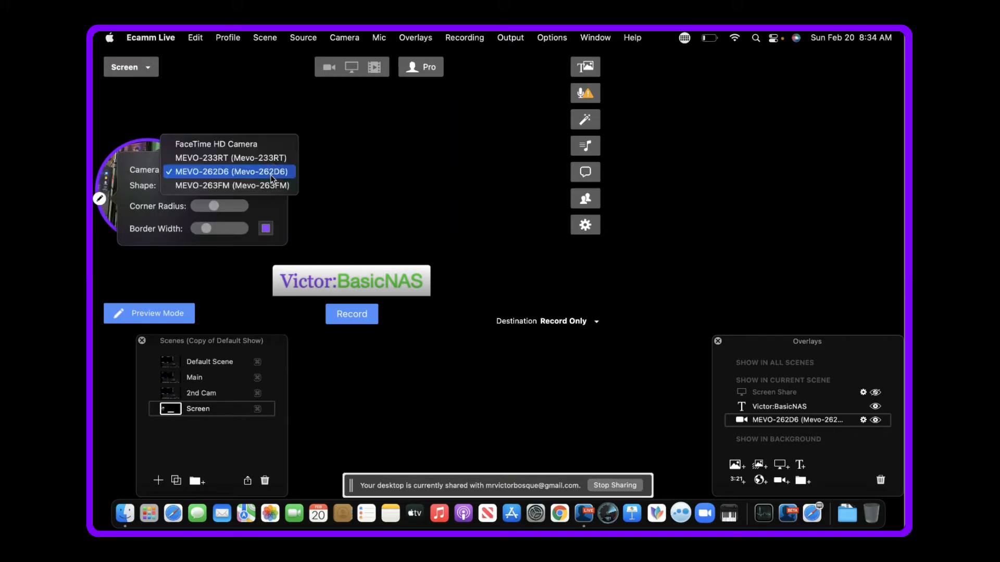
pyautogui.click(230, 159)
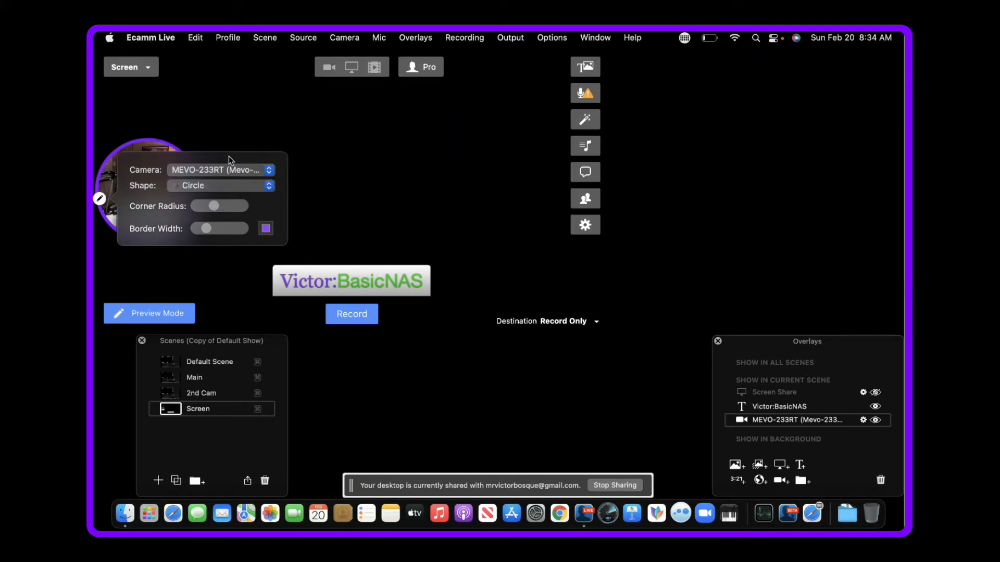
pyautogui.click(329, 210)
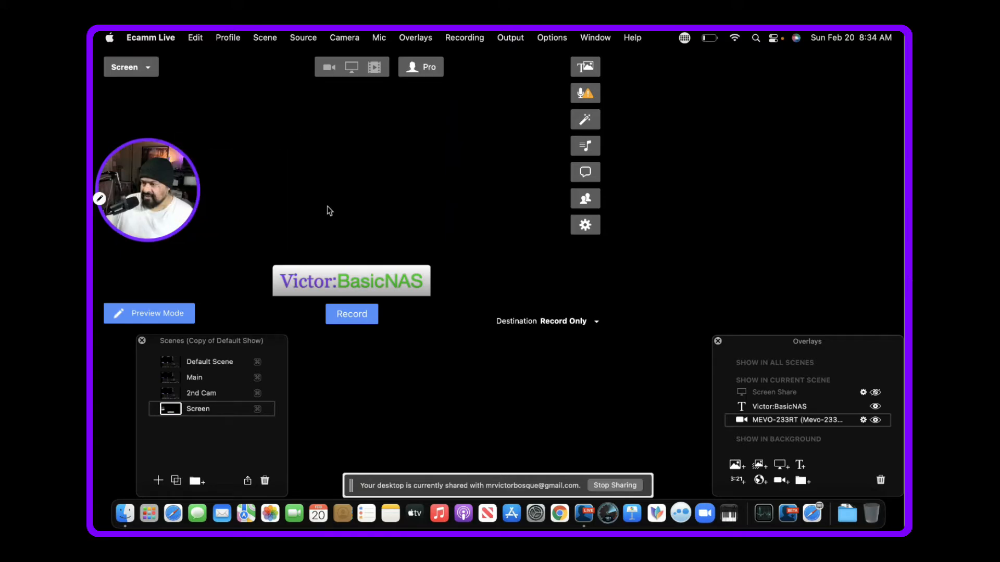
pyautogui.moveTo(177, 194)
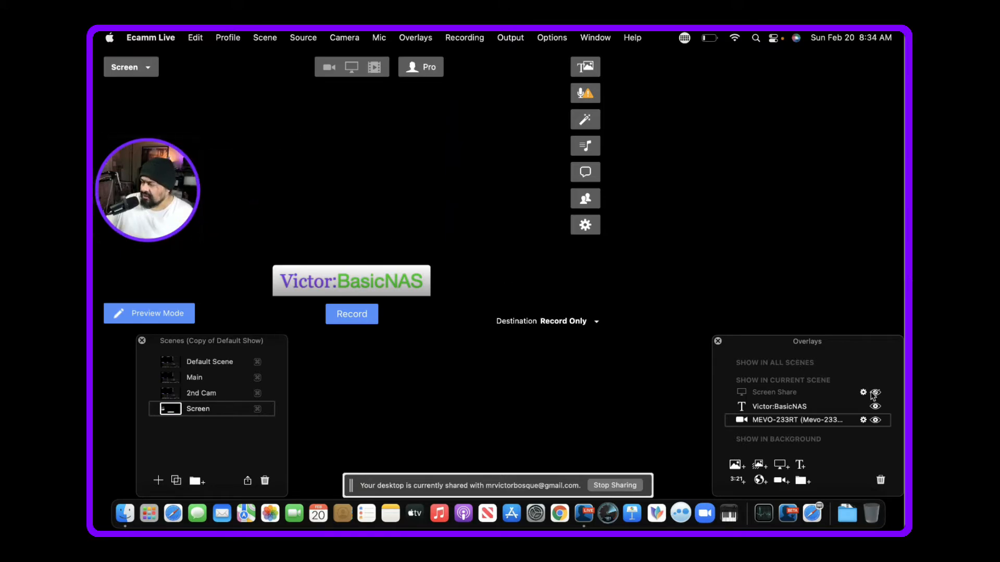
# - Show the screen share overlay and reorder the layers with the camera first, the name text second and the screen share last
pyautogui.click(875, 393)
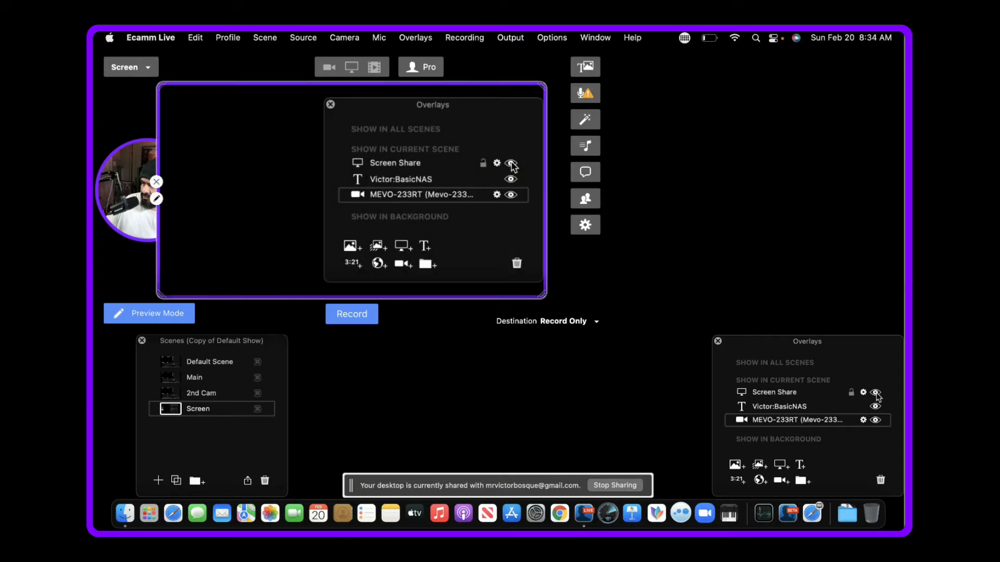
pyautogui.click(778, 419)
pyautogui.moveTo(778, 420); pyautogui.dragTo(779, 396)
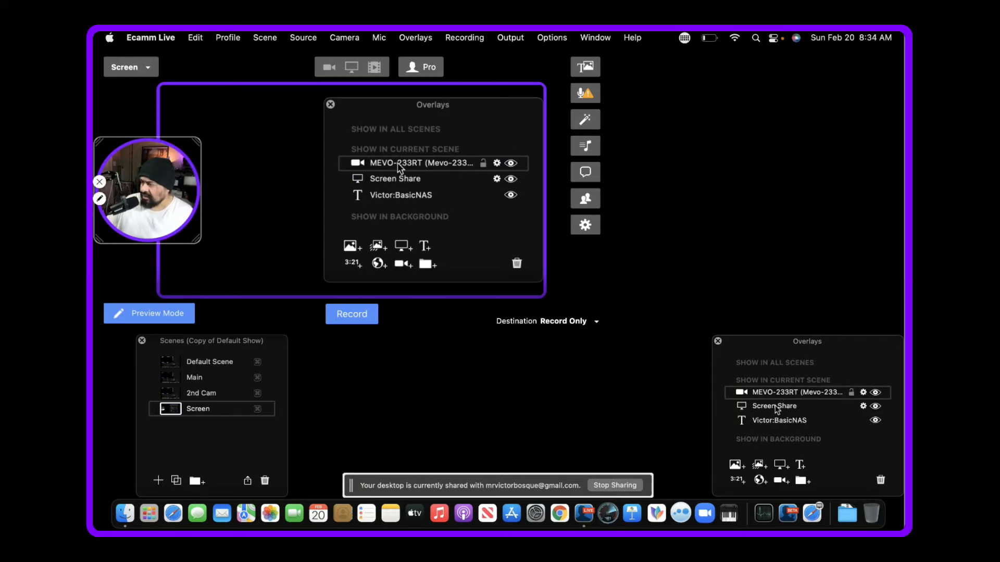
pyautogui.click(775, 421)
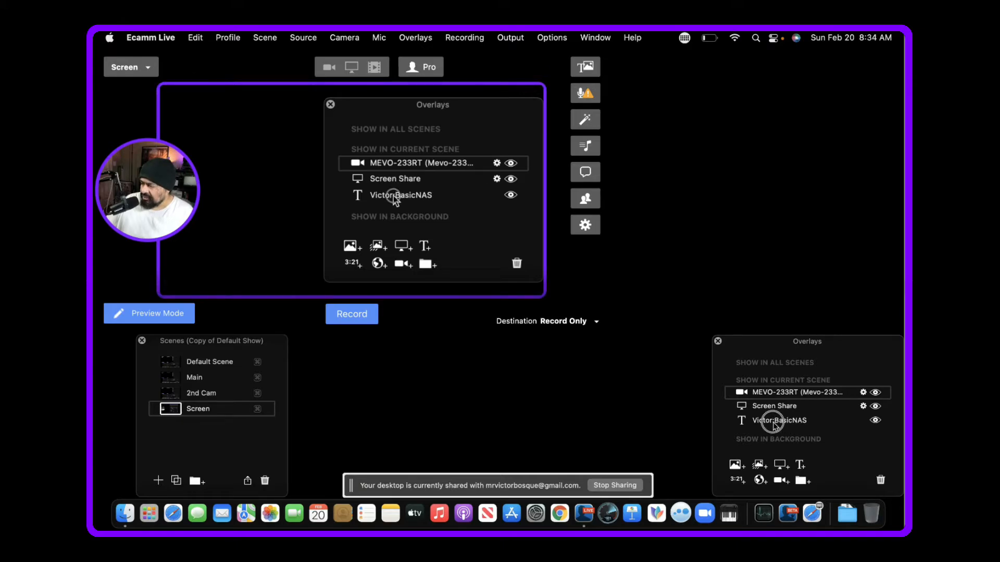
pyautogui.moveTo(775, 424); pyautogui.dragTo(774, 411)
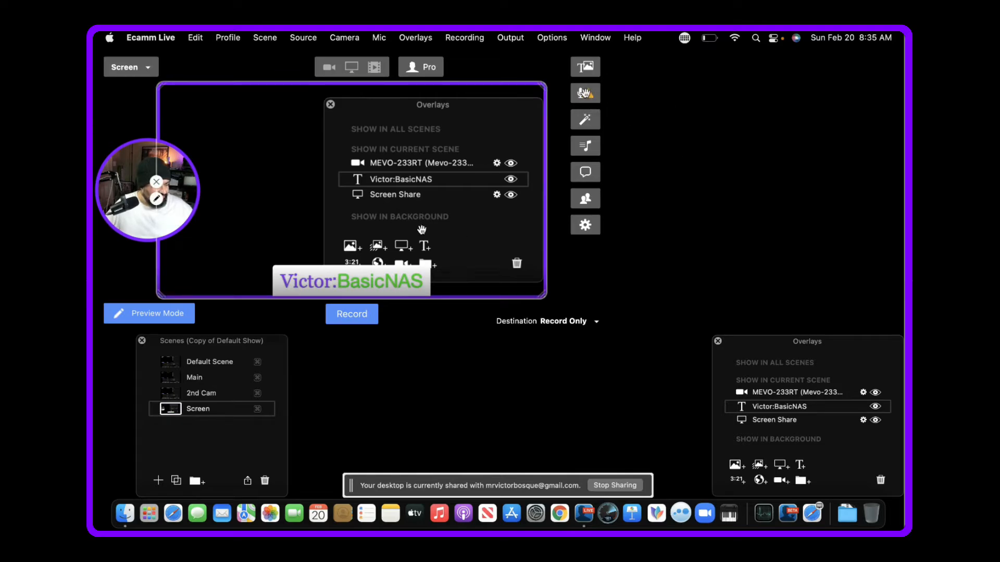
# - Mute the MacBook Pro Microphone in the sound levels for the Screen scene and close the sound settings
pyautogui.click(587, 94)
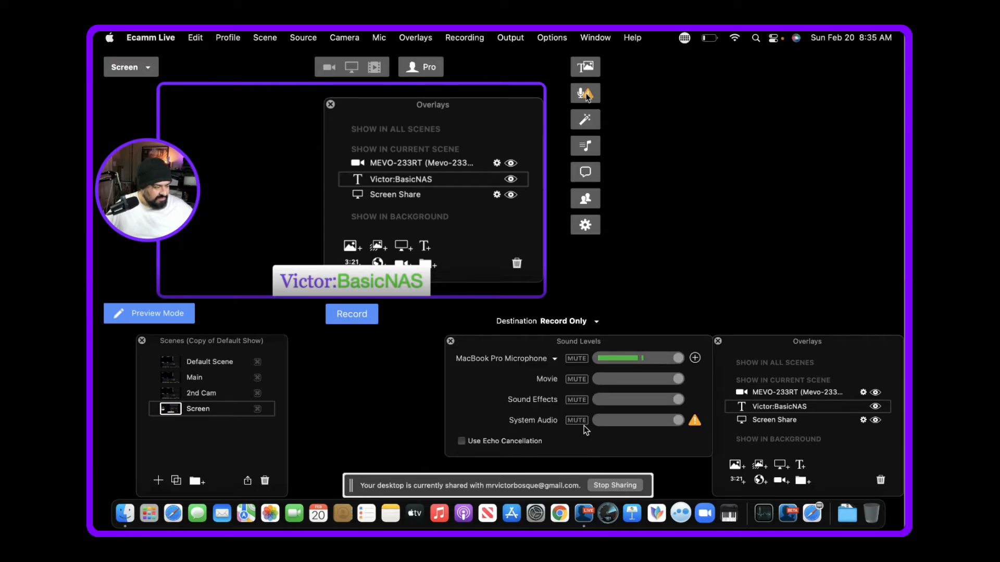
pyautogui.click(577, 359)
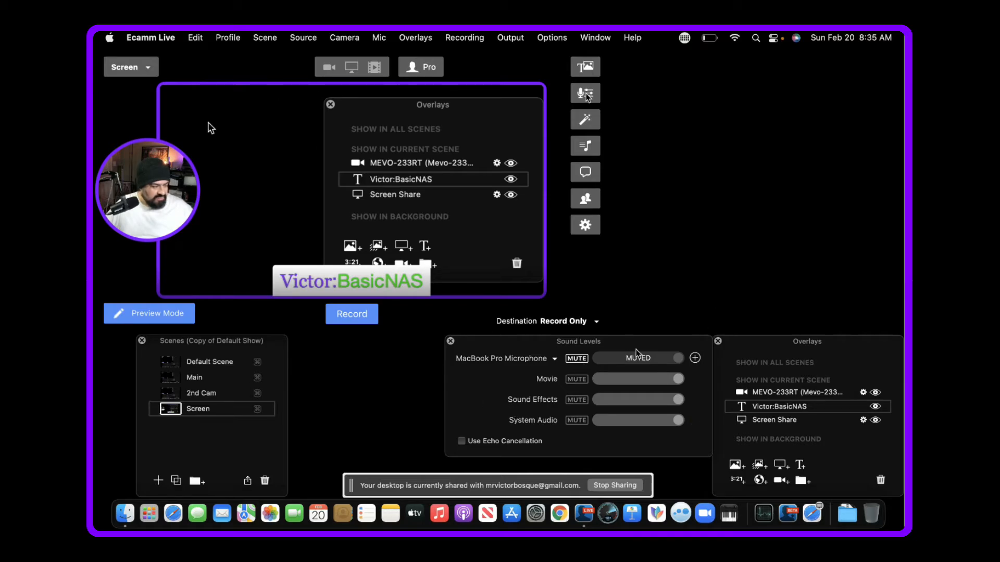
pyautogui.click(450, 341)
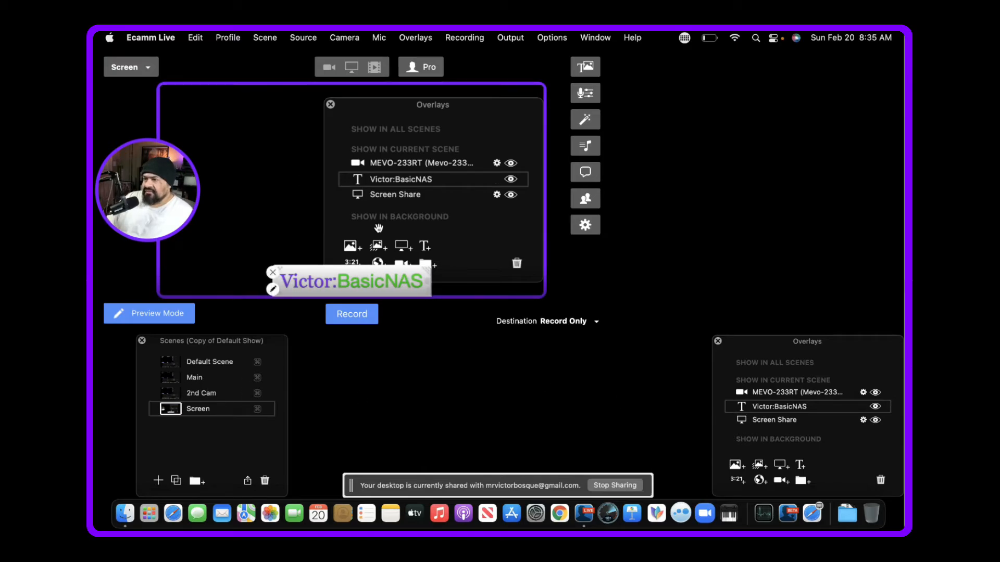
pyautogui.click(342, 38)
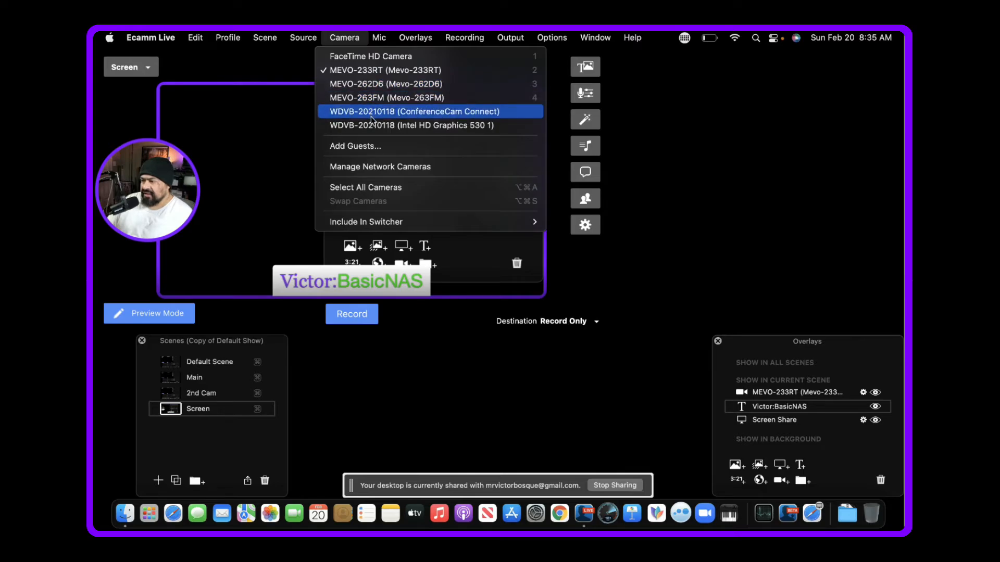
pyautogui.moveTo(449, 225)
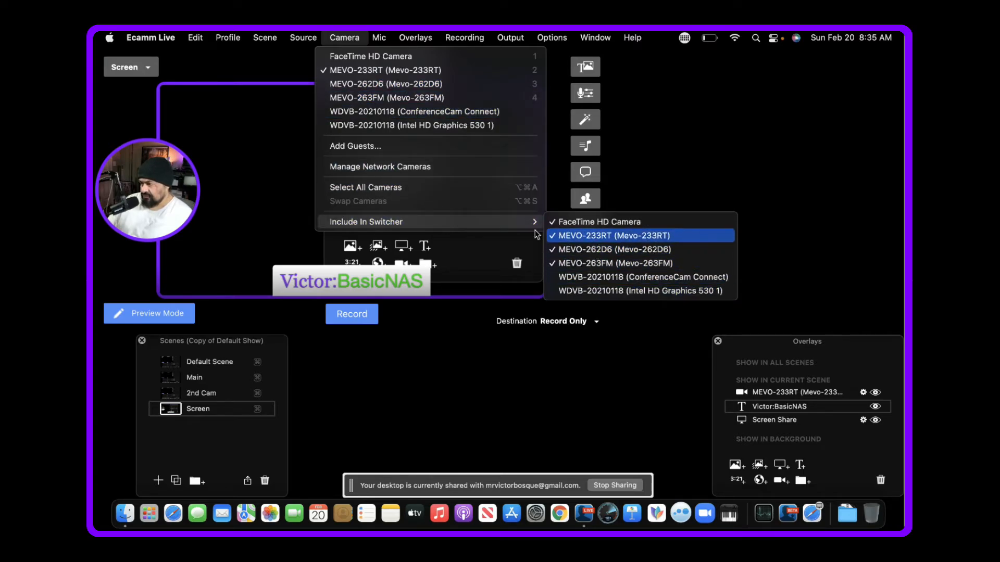
pyautogui.moveTo(504, 222)
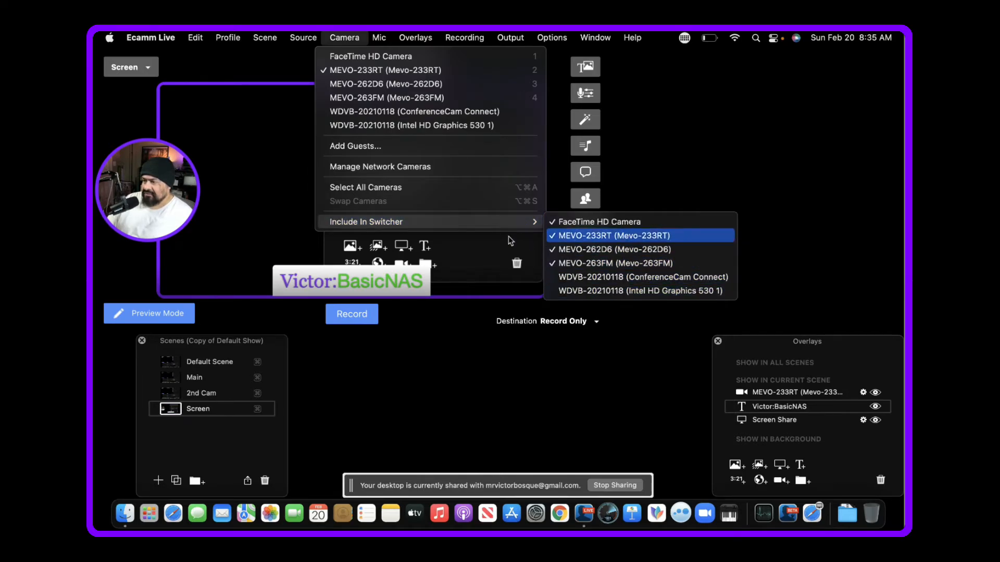
pyautogui.click(346, 41)
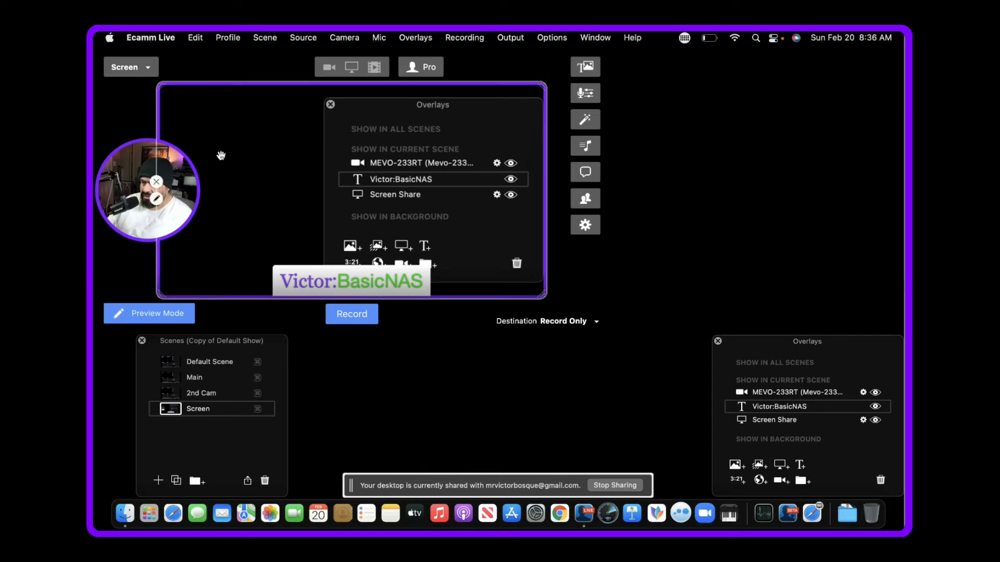
# - Duplicate the Screen scene and name the copy "Movie"
pyautogui.click(169, 380)
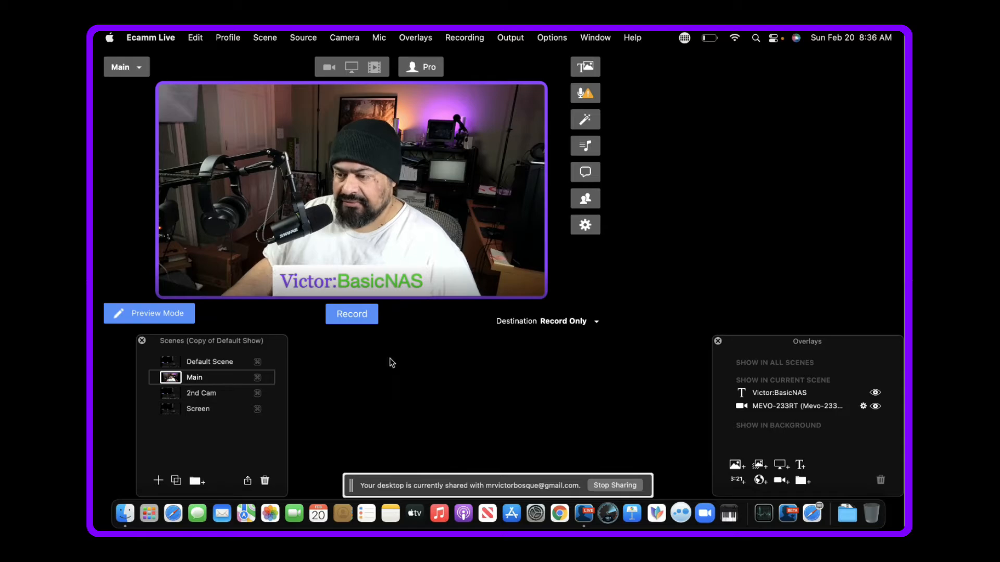
pyautogui.click(170, 409)
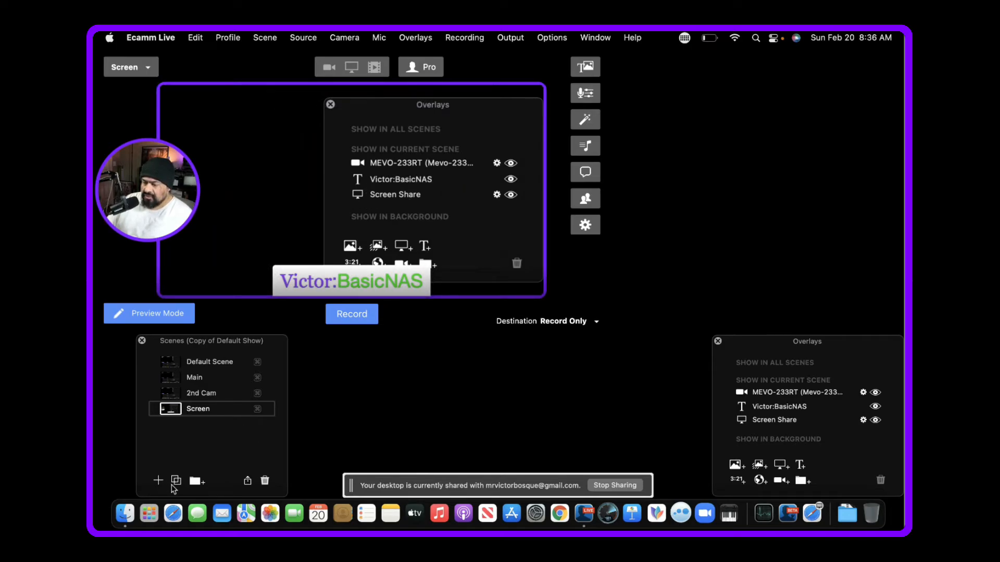
pyautogui.click(176, 481)
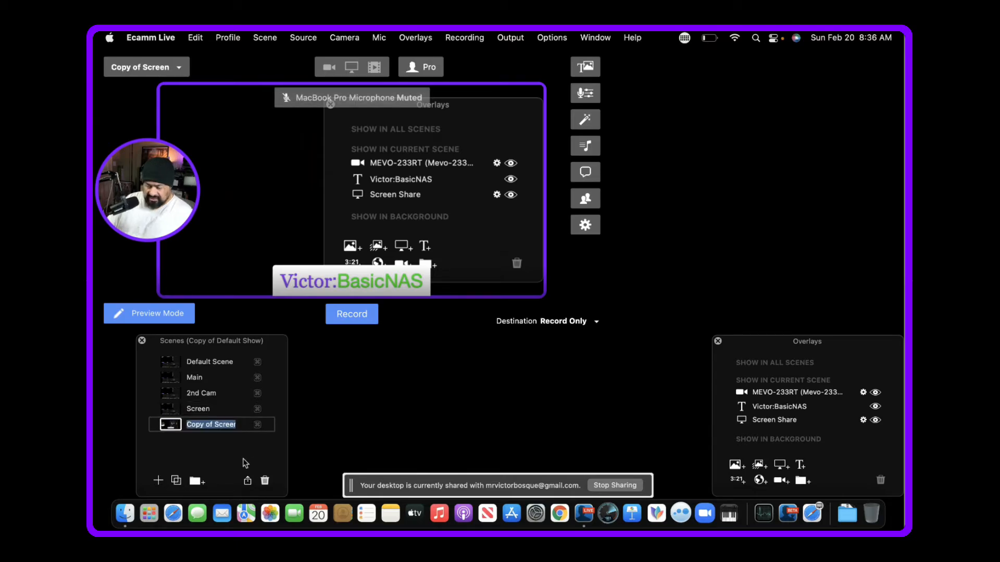
pyautogui.write('Move')
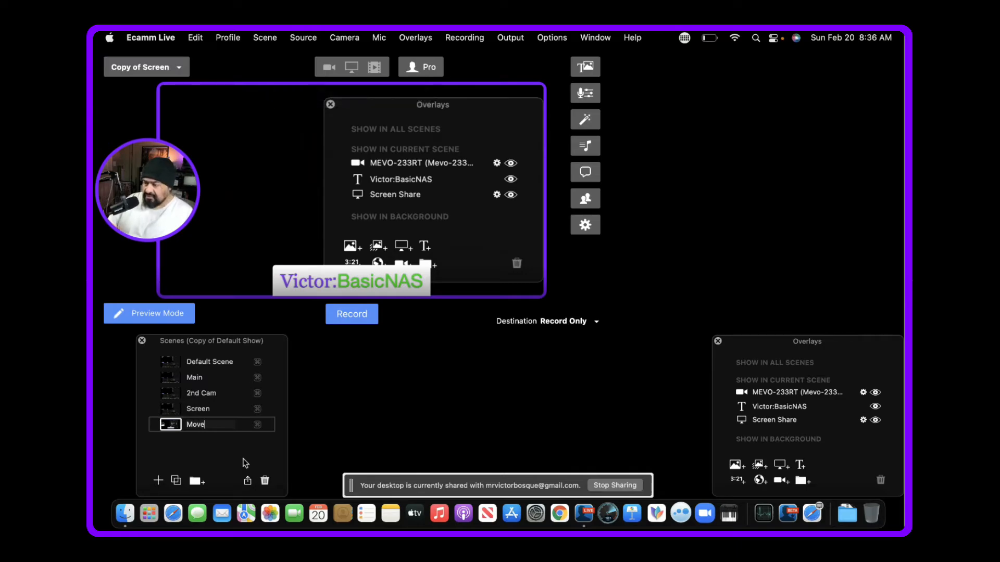
pyautogui.press('Return')
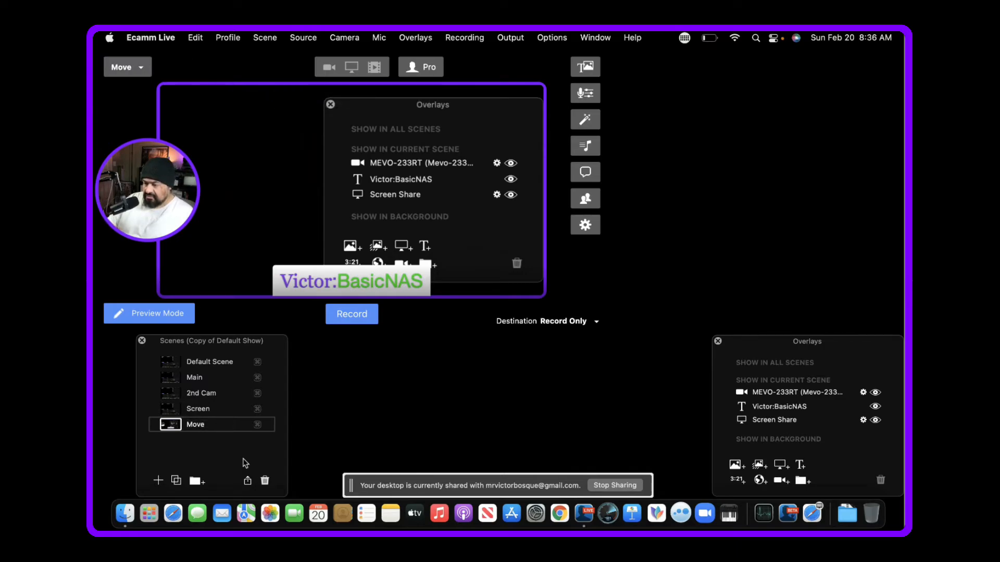
pyautogui.doubleClick(201, 425)
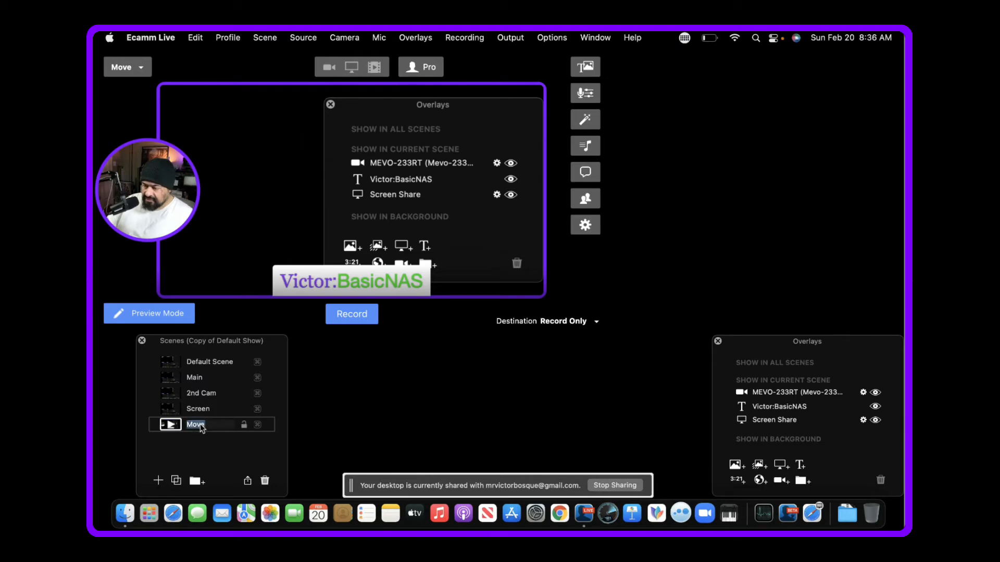
pyautogui.click(200, 425)
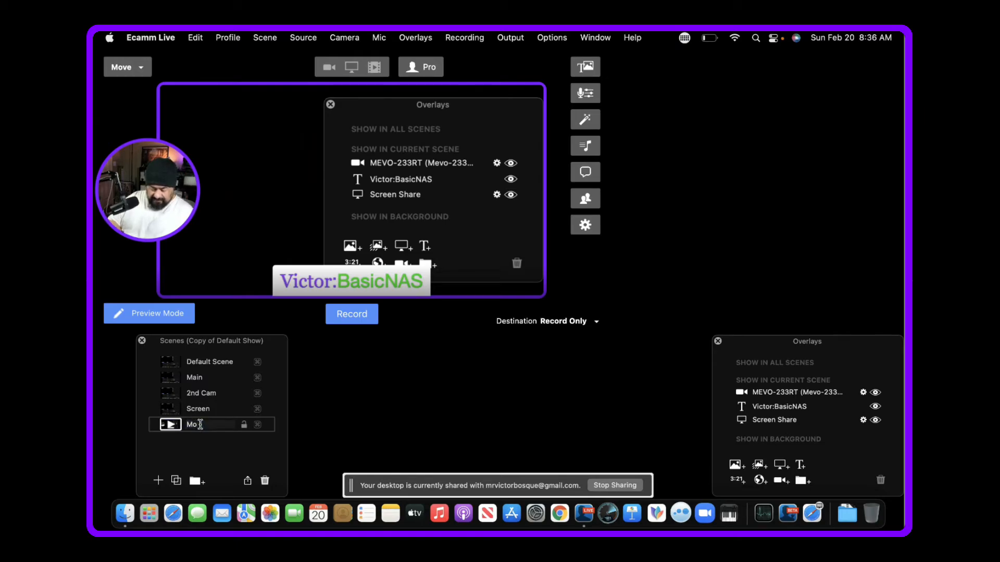
pyautogui.write('i')
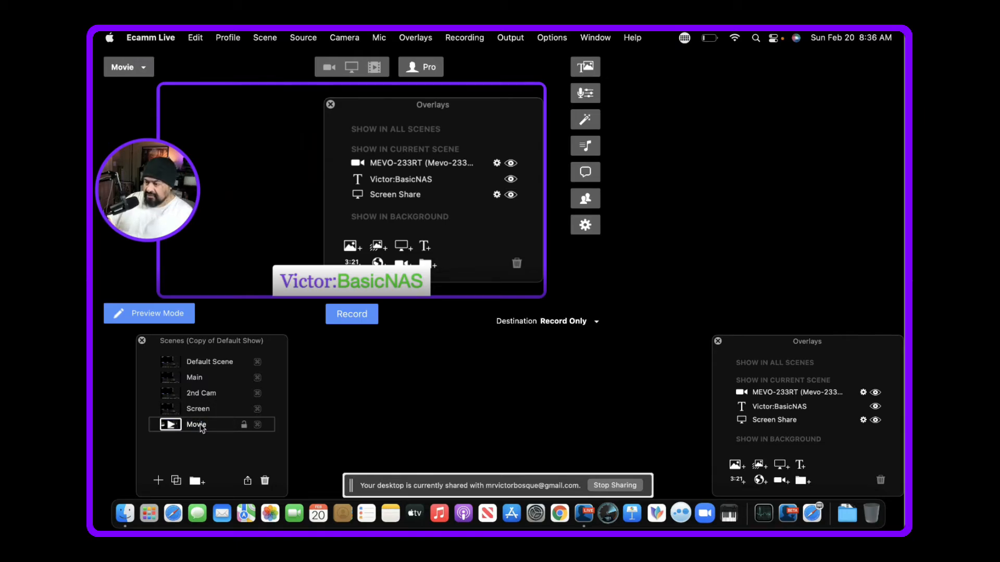
pyautogui.press('Return')
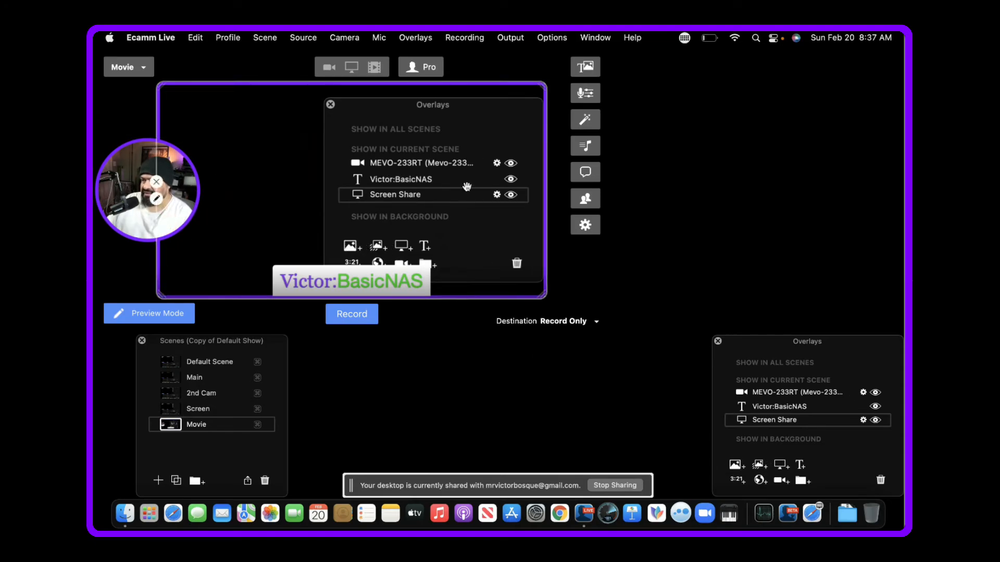
# - Open the Ecamm Live Recordings folder in Finder and move its window away from the camera circle and most of the preview
pyautogui.click(465, 38)
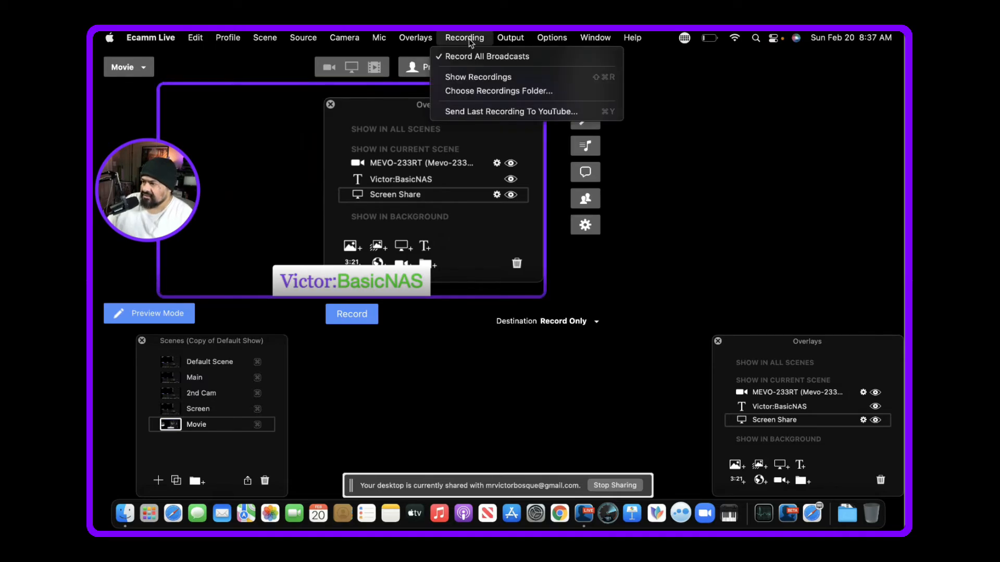
pyautogui.click(468, 77)
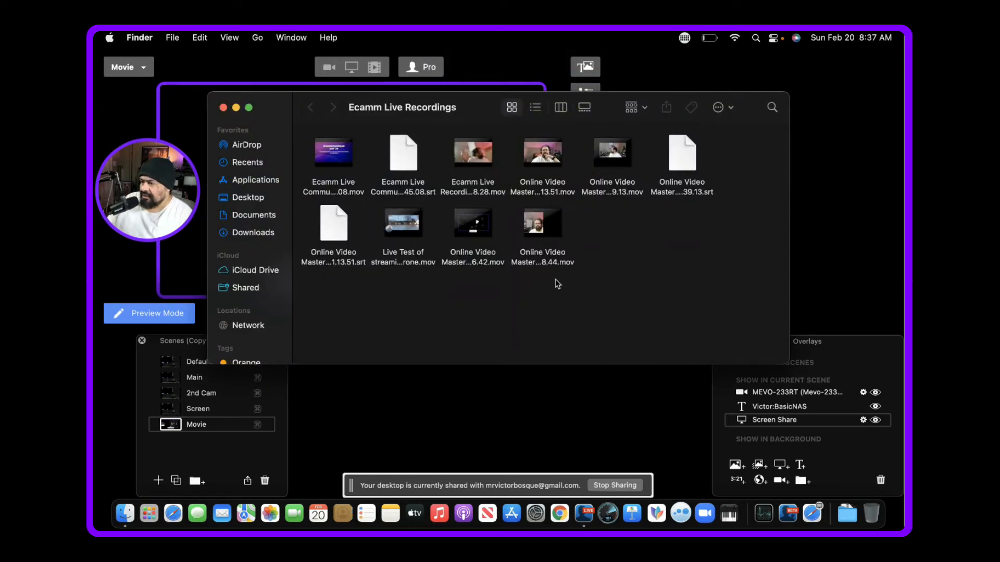
pyautogui.moveTo(344, 164)
pyautogui.moveTo(479, 108); pyautogui.dragTo(686, 206)
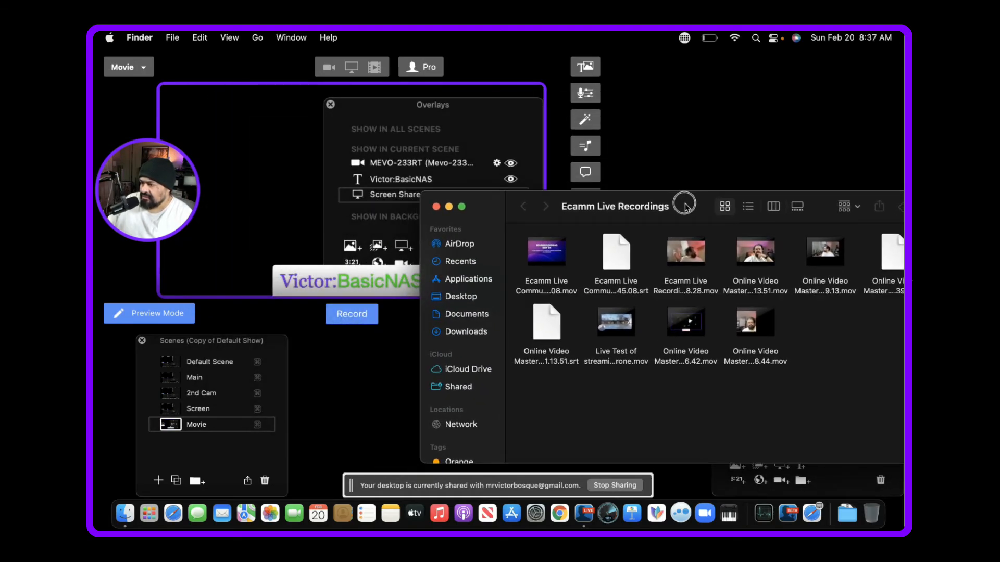
pyautogui.moveTo(553, 255)
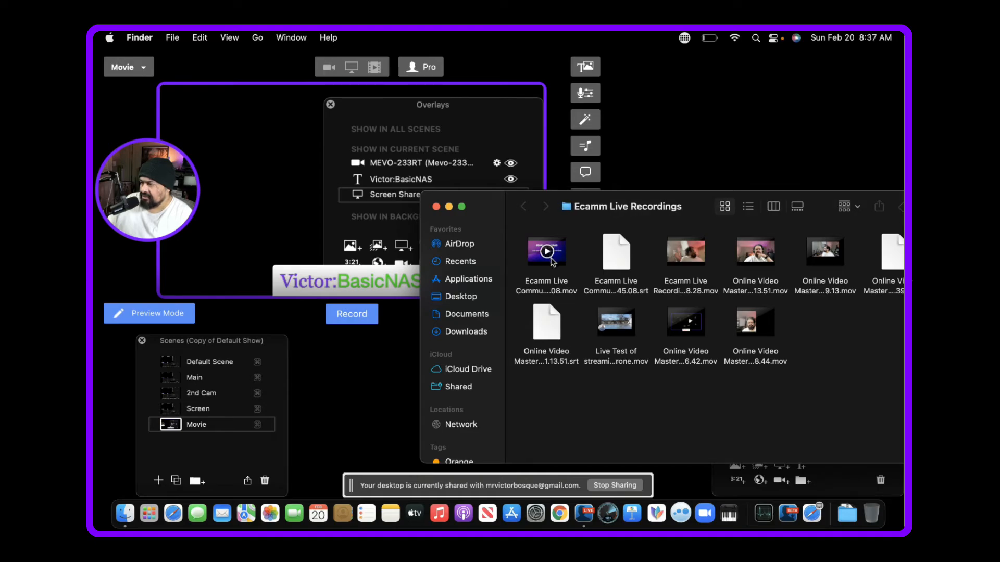
# - Play the Ecamm Live Community recording ending in 13.45.08.mov as the Movie scene's full-screen source and remove the small camera picture-in-picture
pyautogui.moveTo(539, 263); pyautogui.dragTo(319, 177)
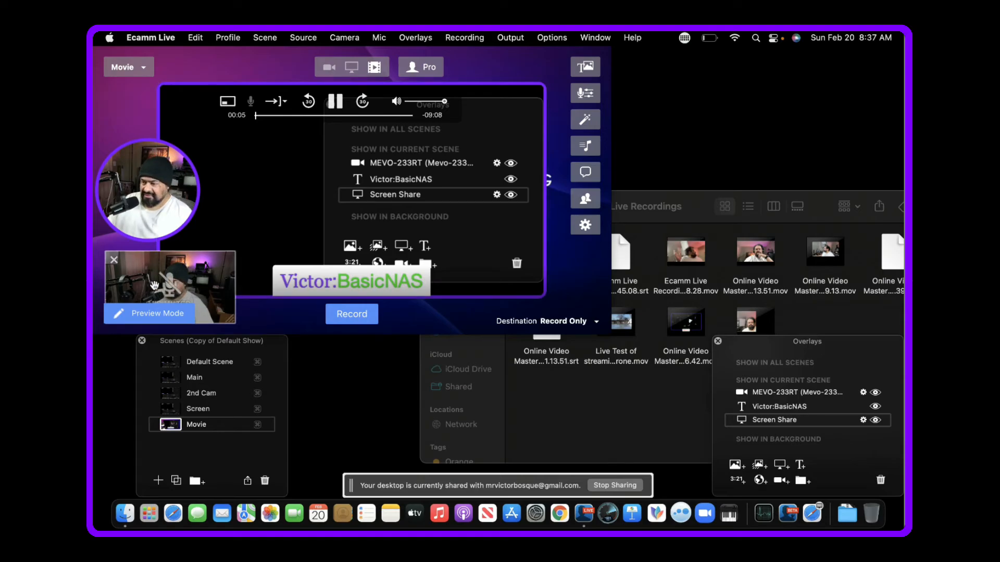
pyautogui.click(114, 261)
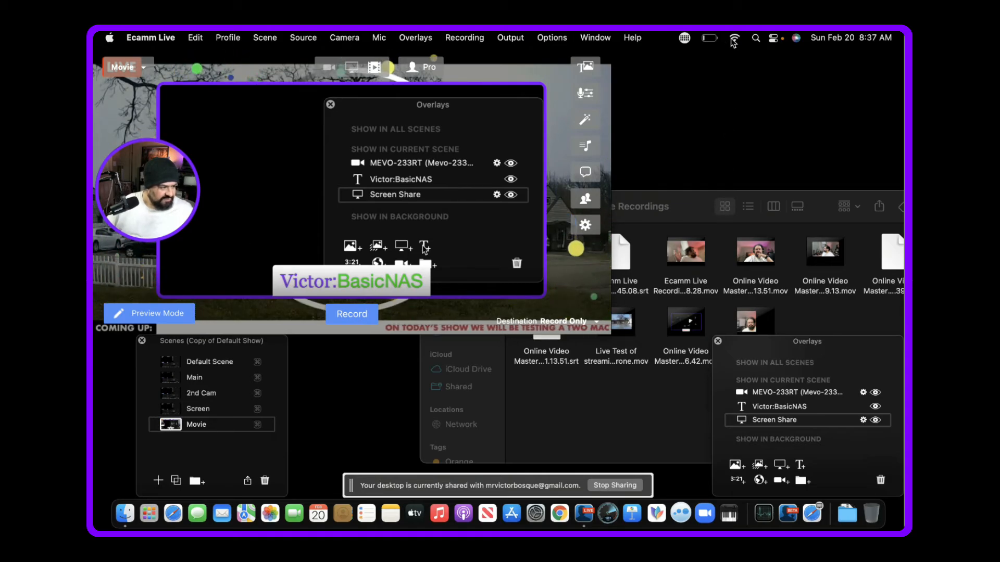
# - Mute the Mac's system sound and minimize the Ecamm Live Recordings Finder window
pyautogui.click(772, 39)
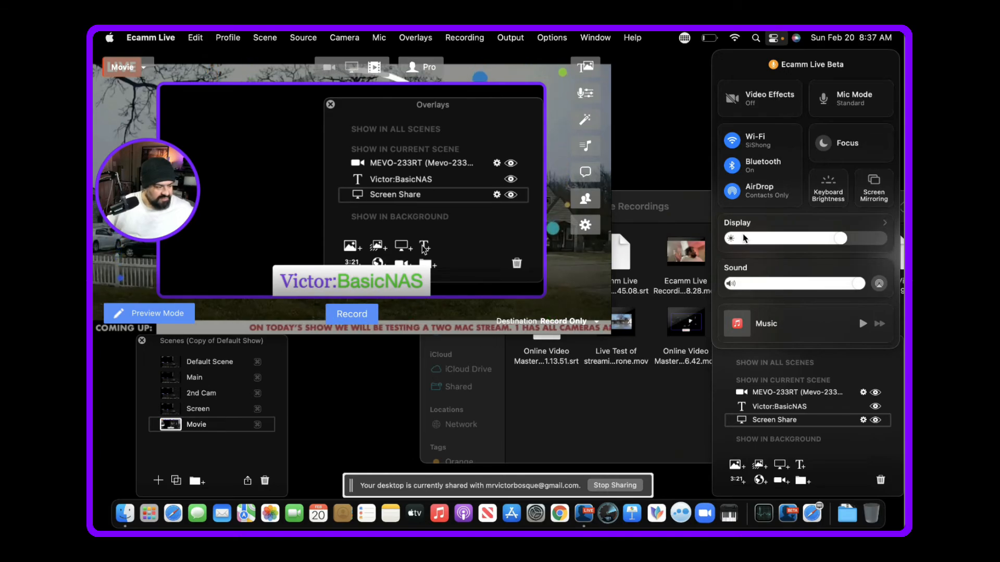
pyautogui.click(731, 284)
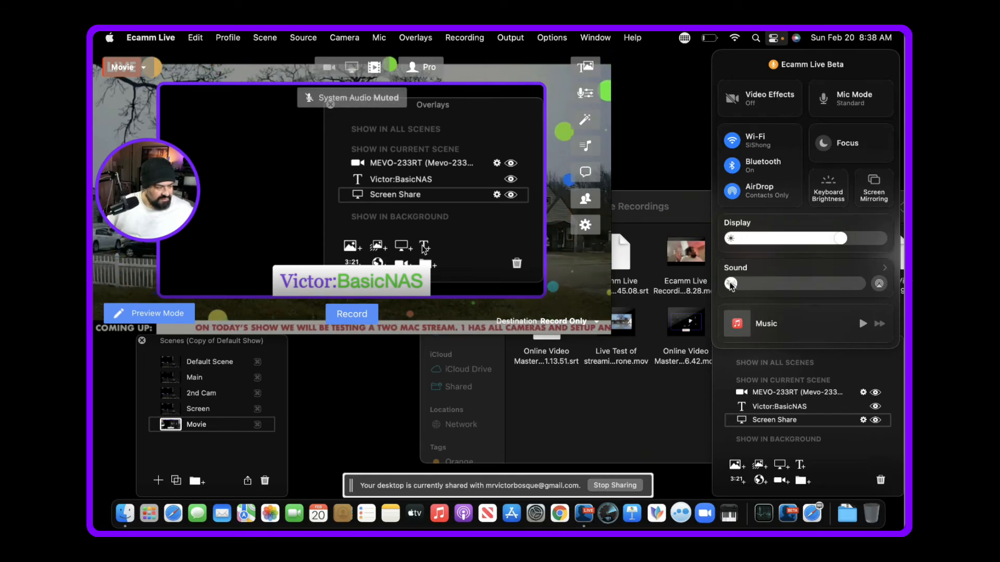
pyautogui.click(607, 444)
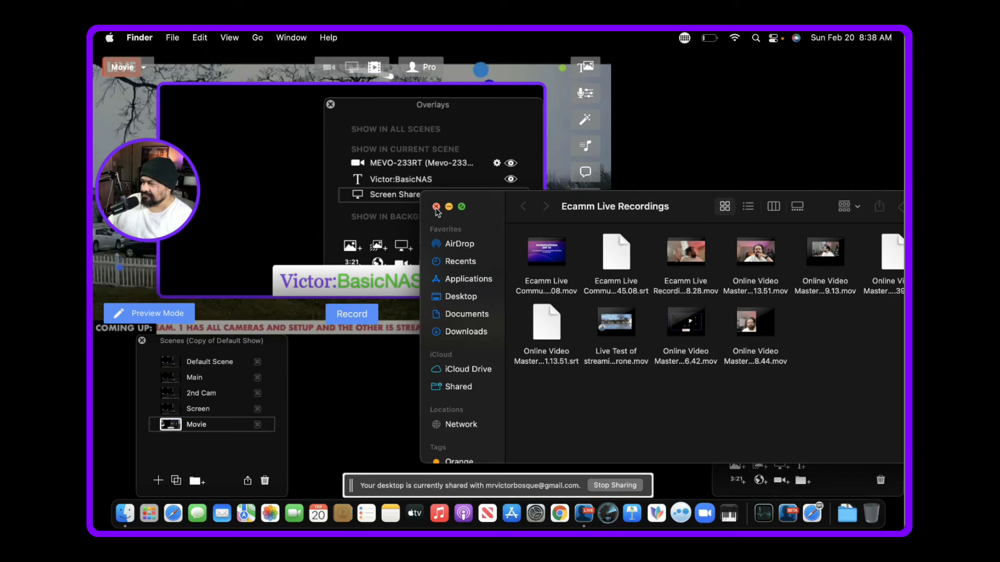
pyautogui.click(449, 207)
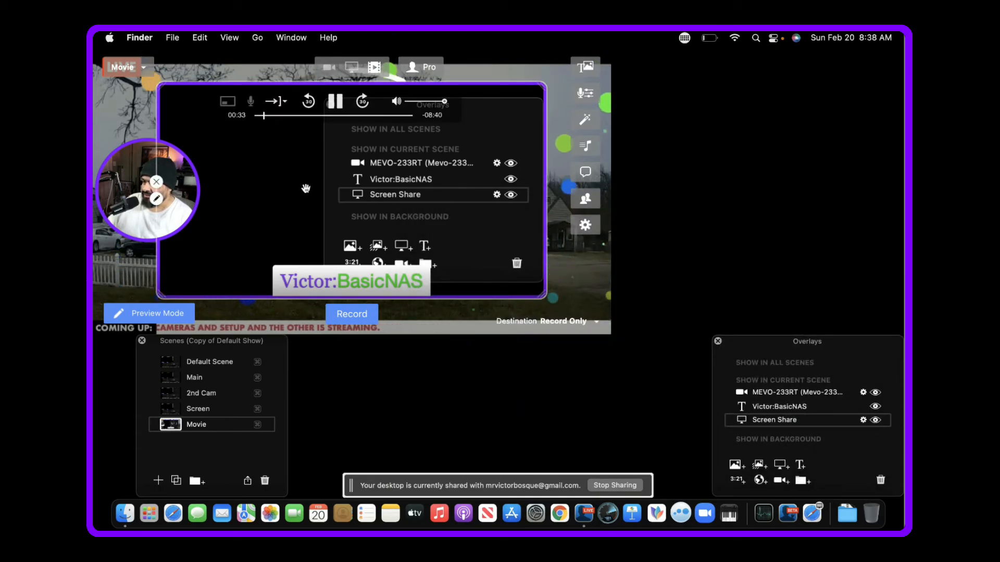
# - Hide the screen share and name text overlays in the Movie scene
pyautogui.click(276, 196)
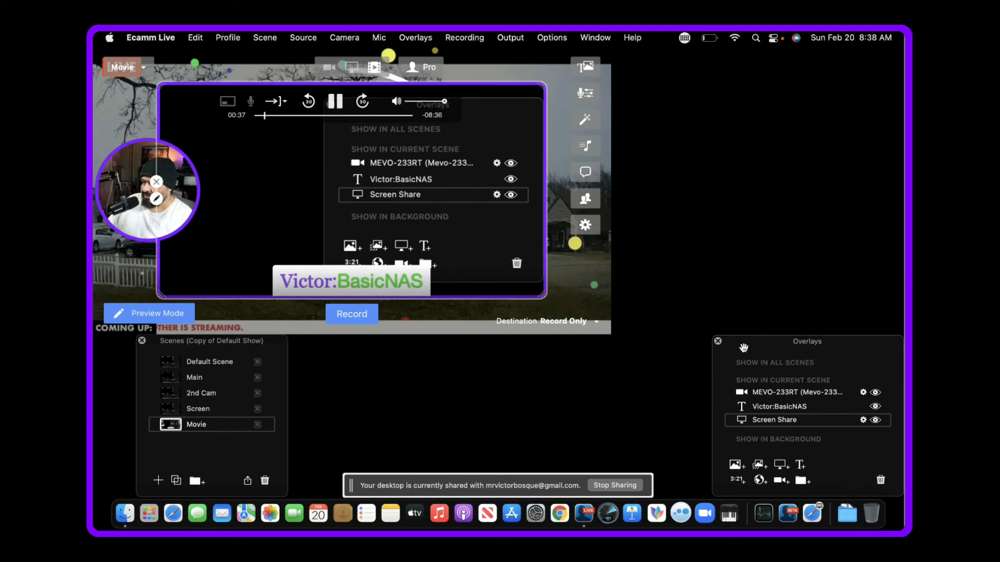
pyautogui.click(876, 421)
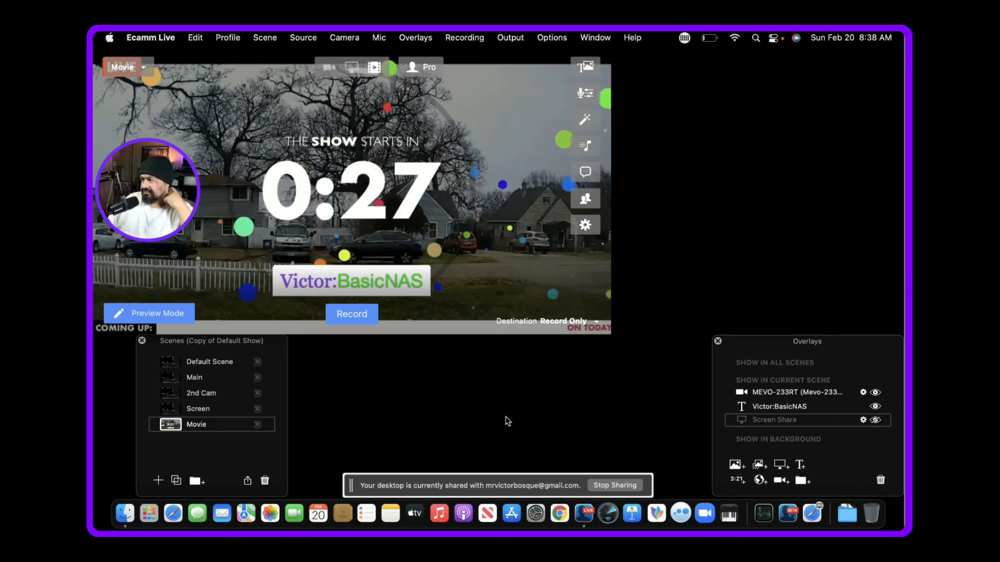
pyautogui.moveTo(456, 260)
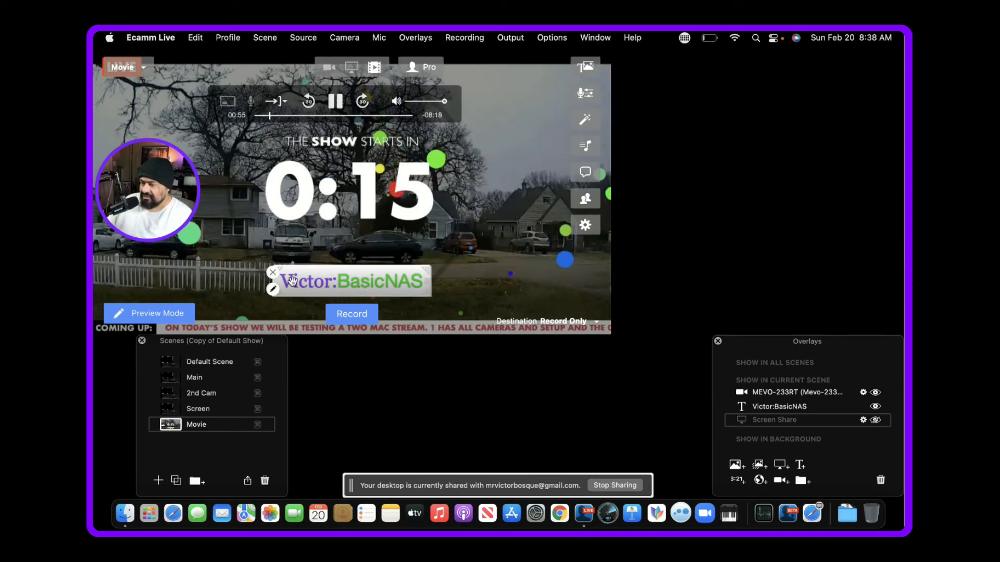
pyautogui.click(272, 272)
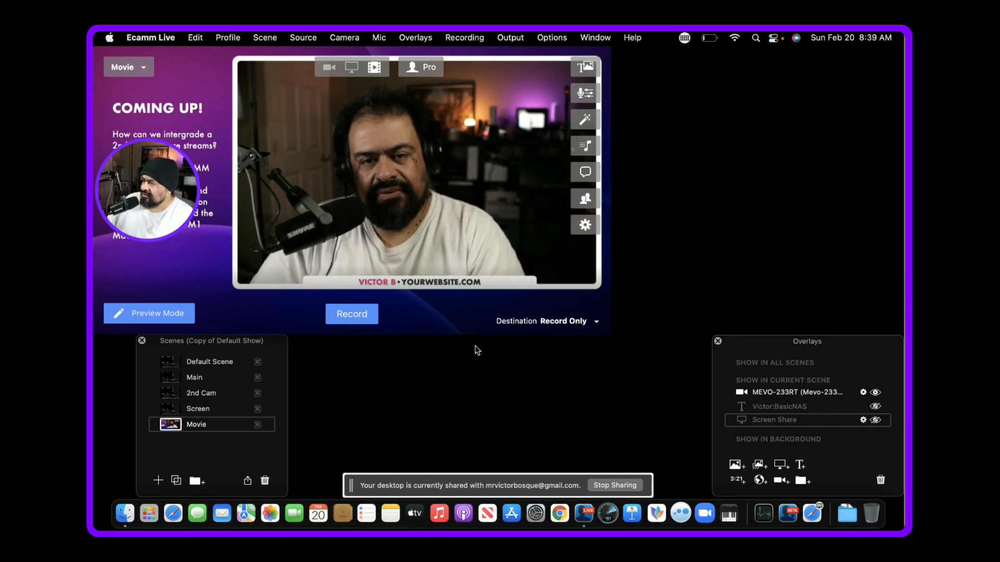
# - Pause the playing movie and change the Movie scene's source to Blank
pyautogui.moveTo(411, 180)
pyautogui.click(335, 102)
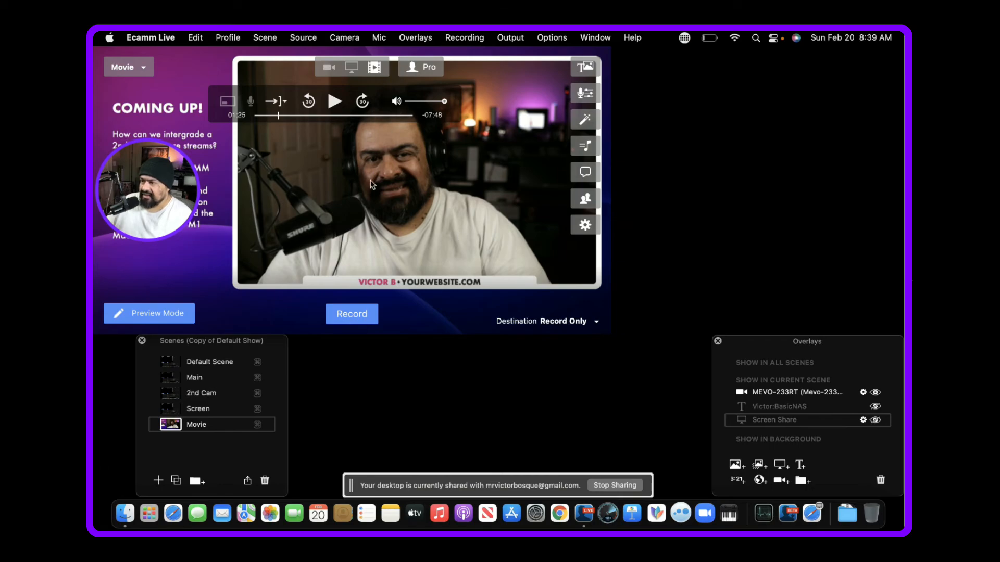
pyautogui.click(304, 40)
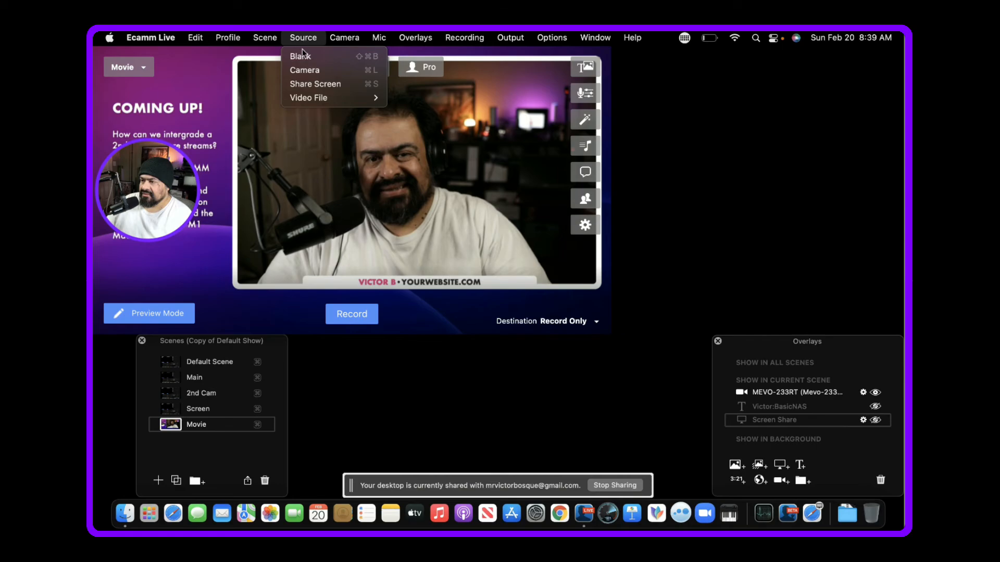
pyautogui.click(302, 57)
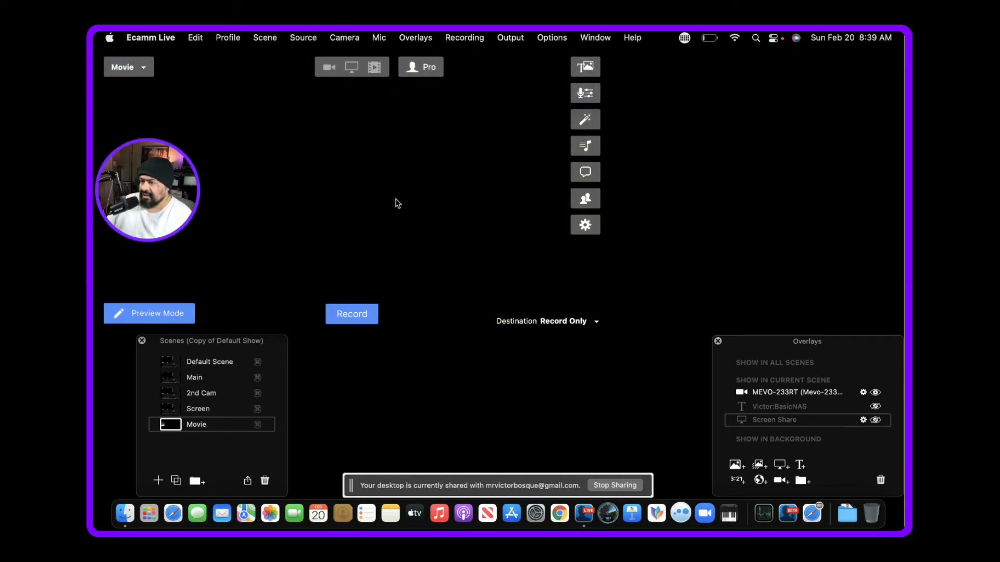
# - Add the recent file "Live Test of streaming drone.mov" to the Movie scene as an animated overlay
pyautogui.click(759, 465)
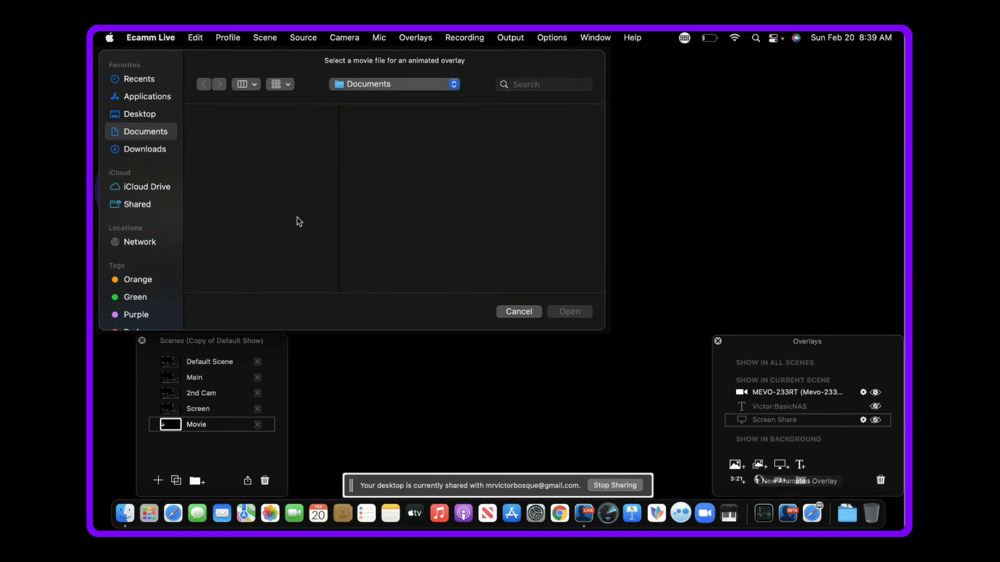
pyautogui.click(141, 115)
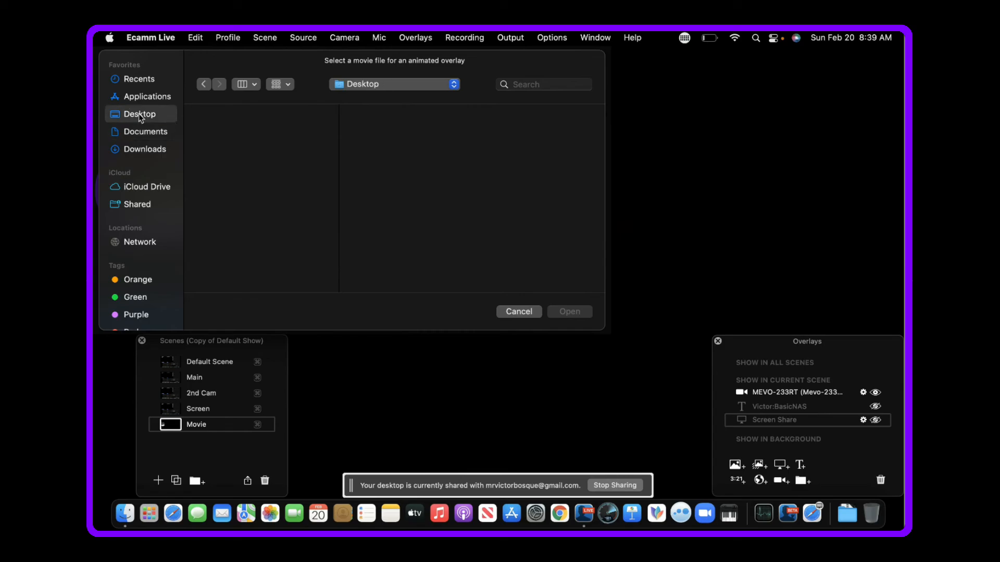
pyautogui.click(140, 99)
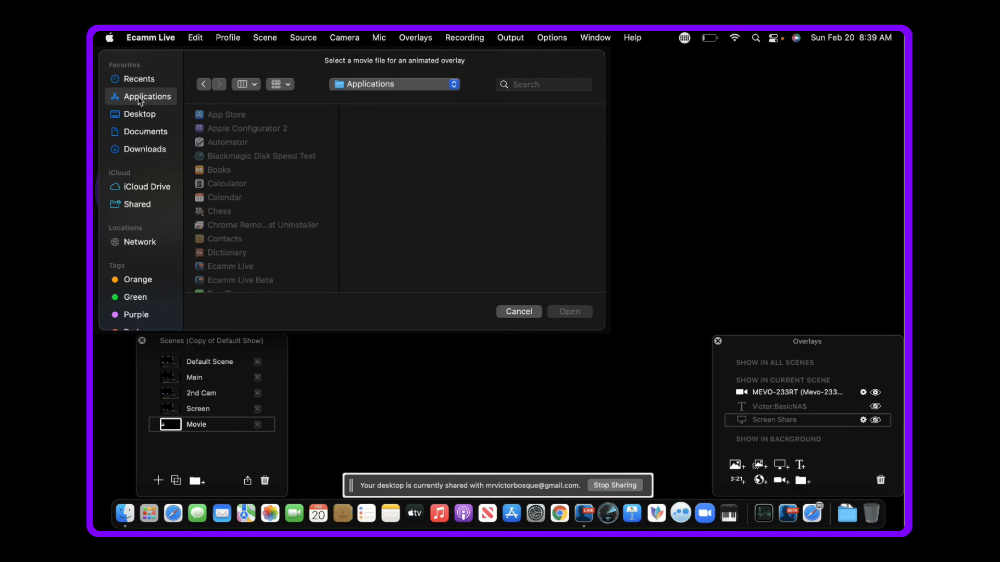
pyautogui.click(140, 82)
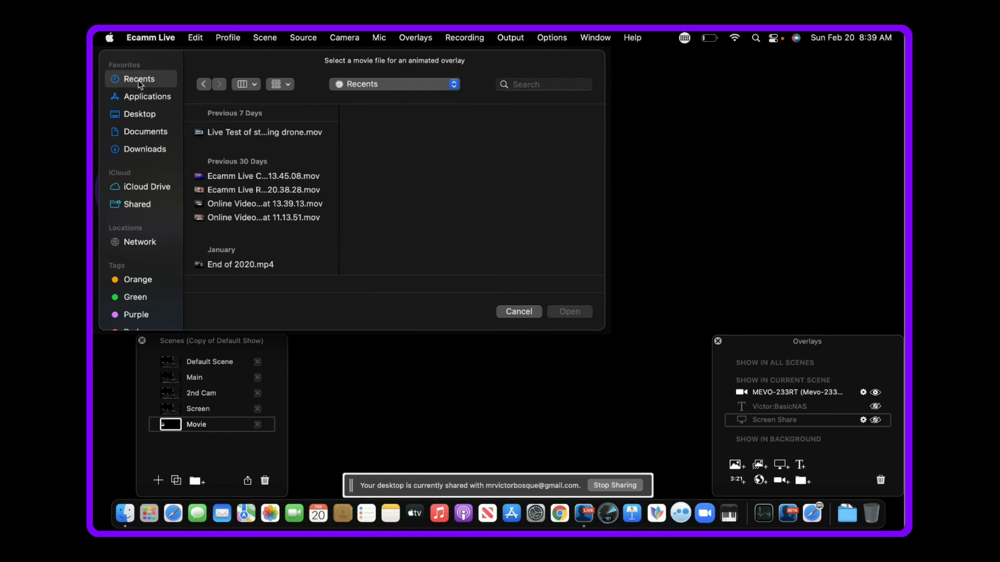
pyautogui.click(261, 180)
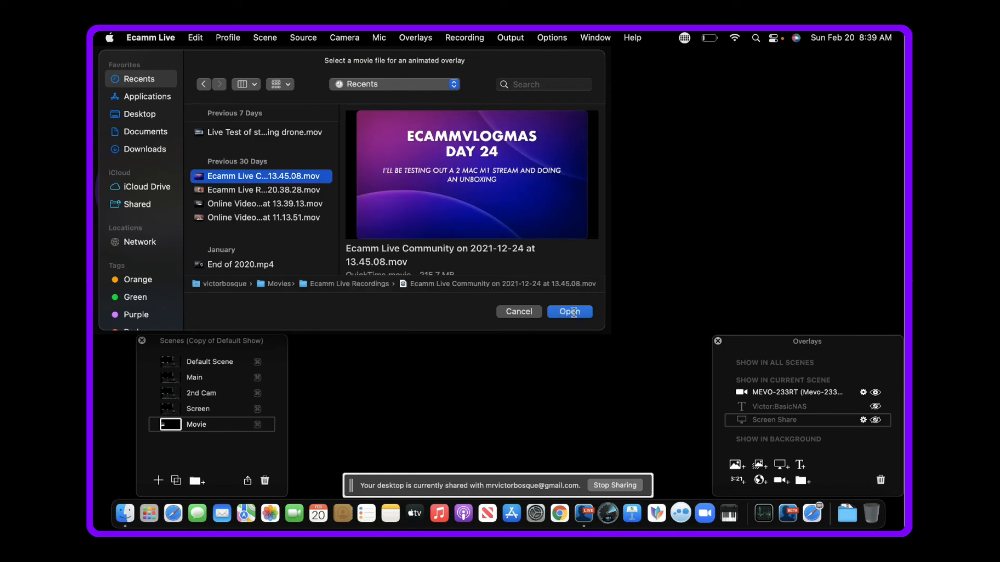
pyautogui.click(239, 133)
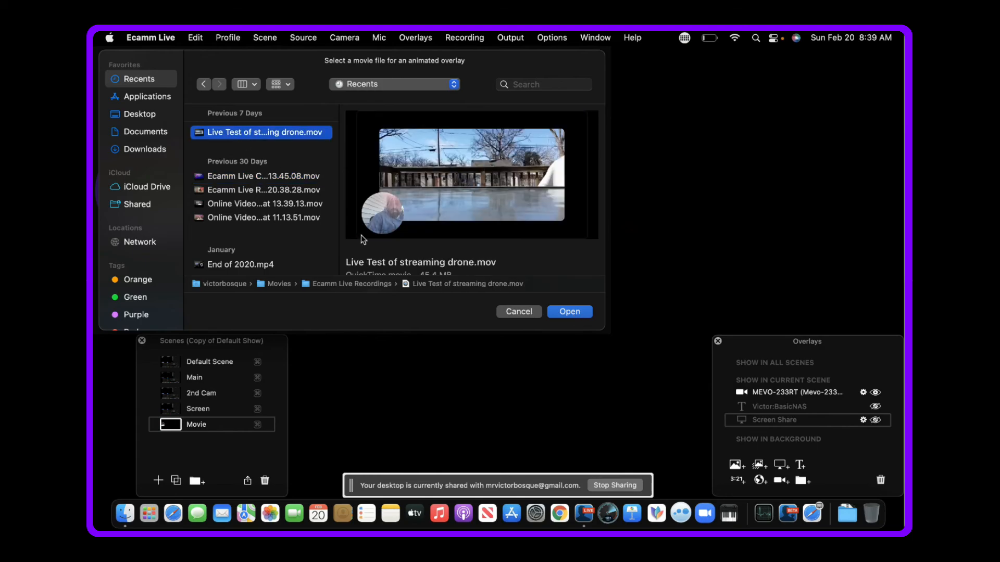
pyautogui.click(570, 313)
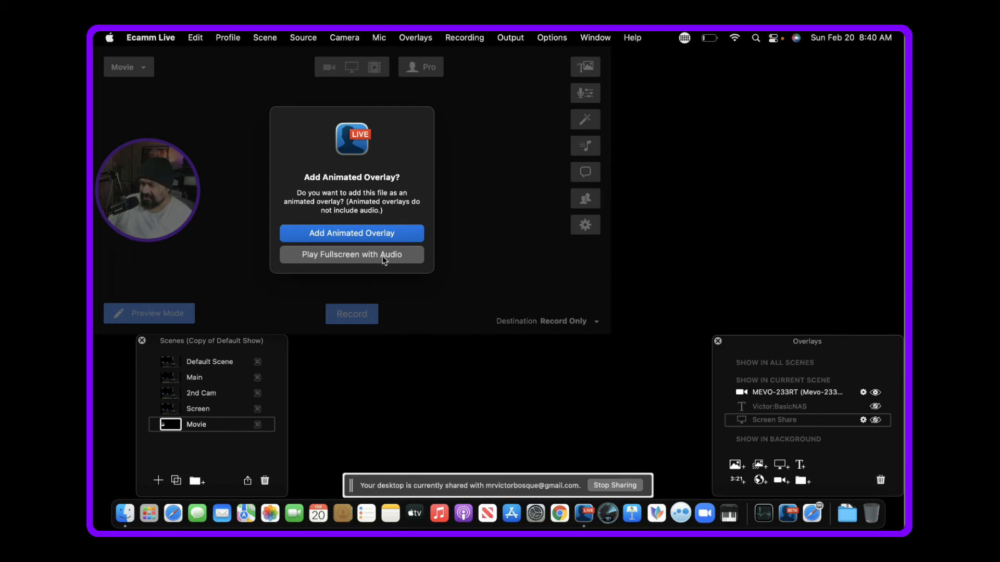
pyautogui.click(354, 235)
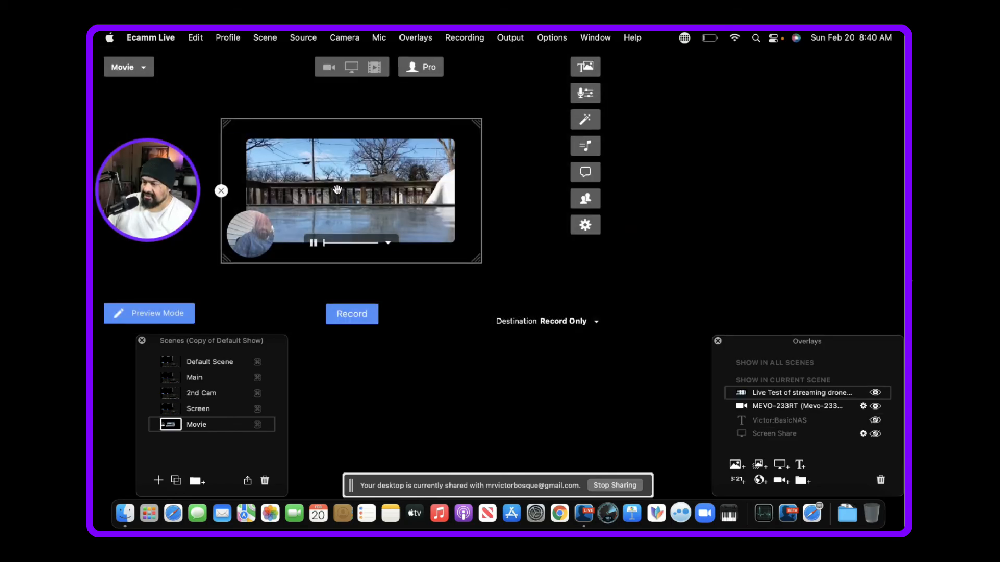
# - Enlarge the drone movie overlay to nearly the full height of the preview and centre it
pyautogui.moveTo(358, 201); pyautogui.dragTo(270, 137)
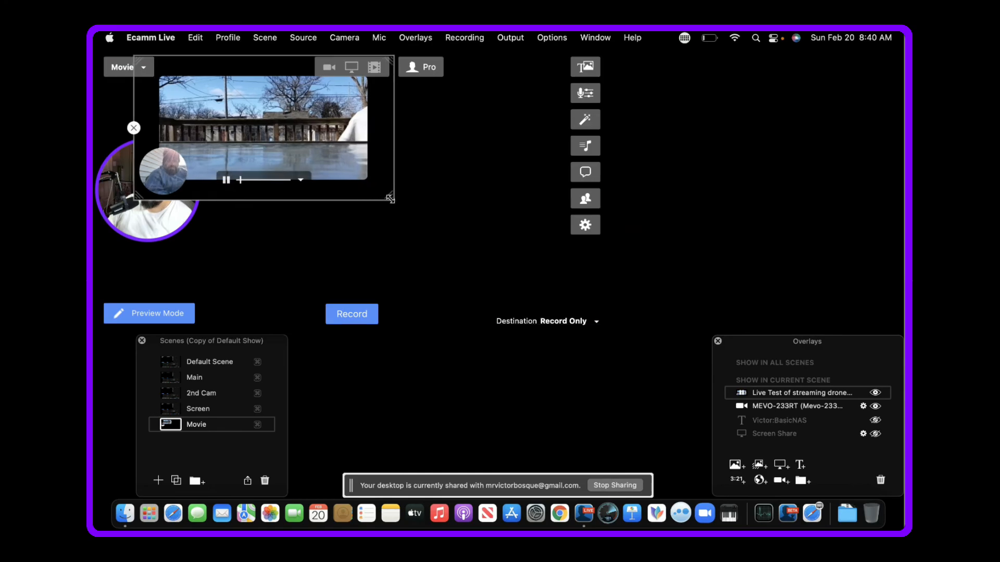
pyautogui.moveTo(389, 196); pyautogui.dragTo(562, 305)
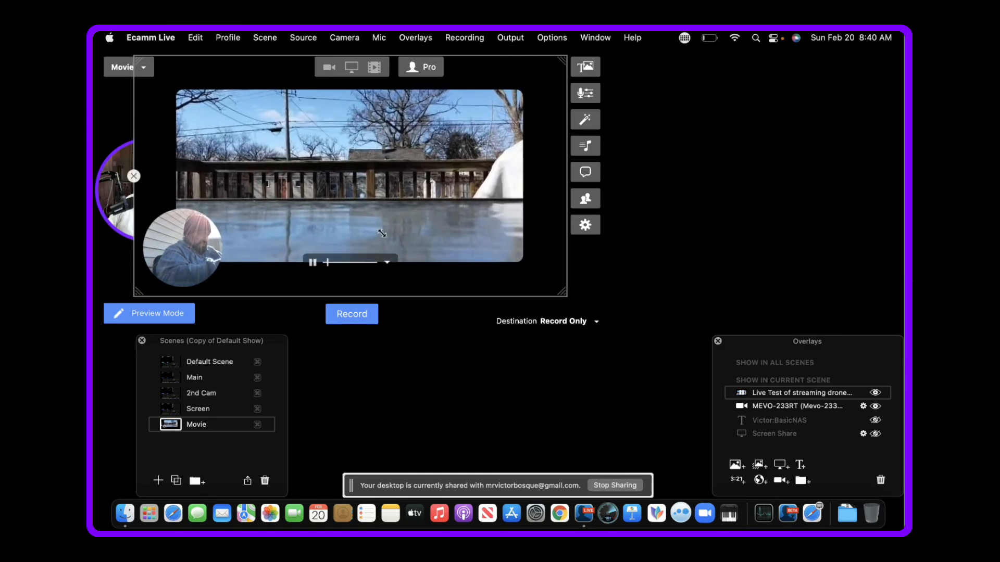
pyautogui.moveTo(381, 235)
pyautogui.mouseDown()
pyautogui.moveTo(406, 241)
pyautogui.moveTo(376, 244)
pyautogui.moveTo(385, 235)
pyautogui.moveTo(385, 248)
pyautogui.mouseUp()
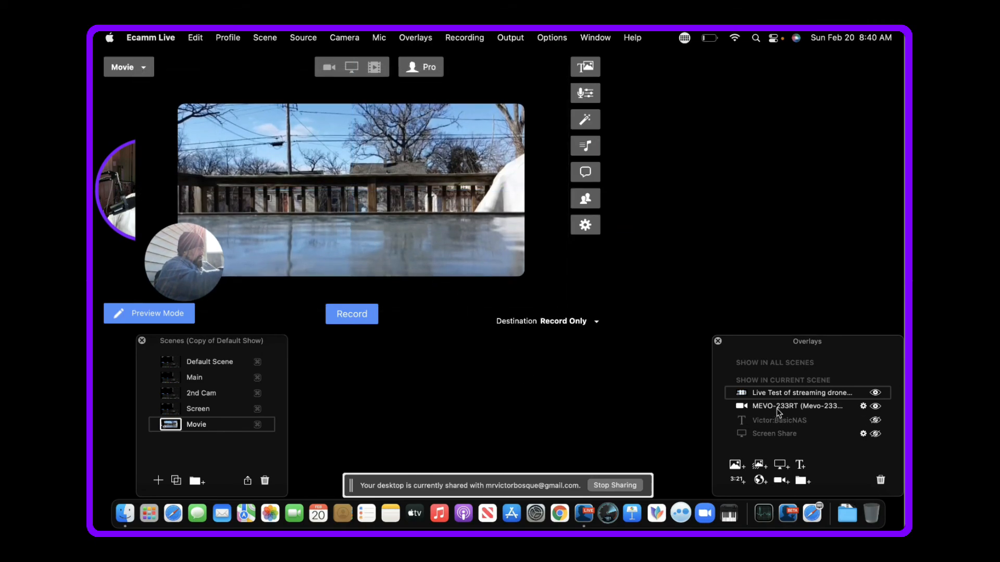
# - Put the MEVO camera layer above the drone movie and move the camera circle over the round webcam inset in the video
pyautogui.moveTo(778, 412); pyautogui.dragTo(777, 396)
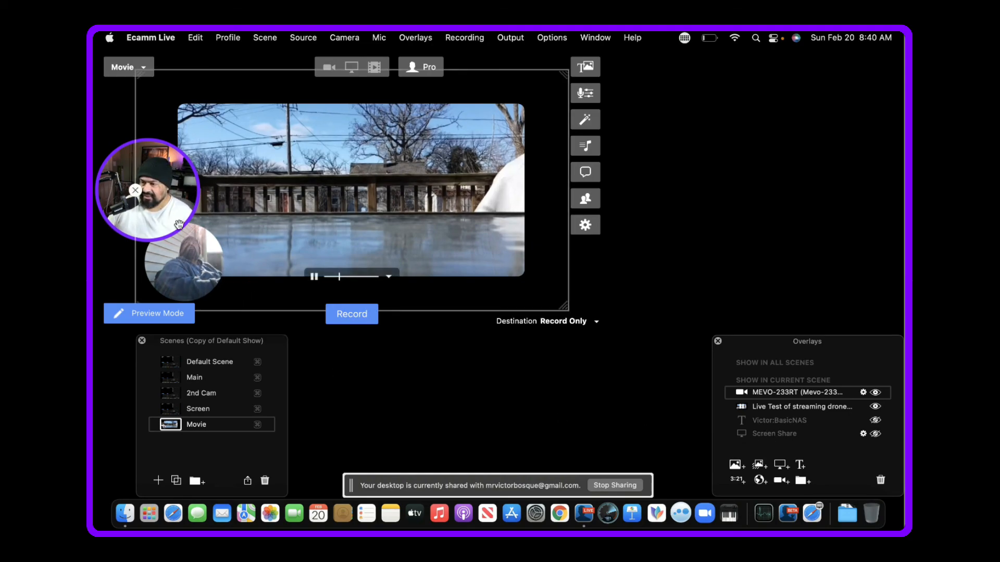
pyautogui.moveTo(144, 202); pyautogui.dragTo(170, 271)
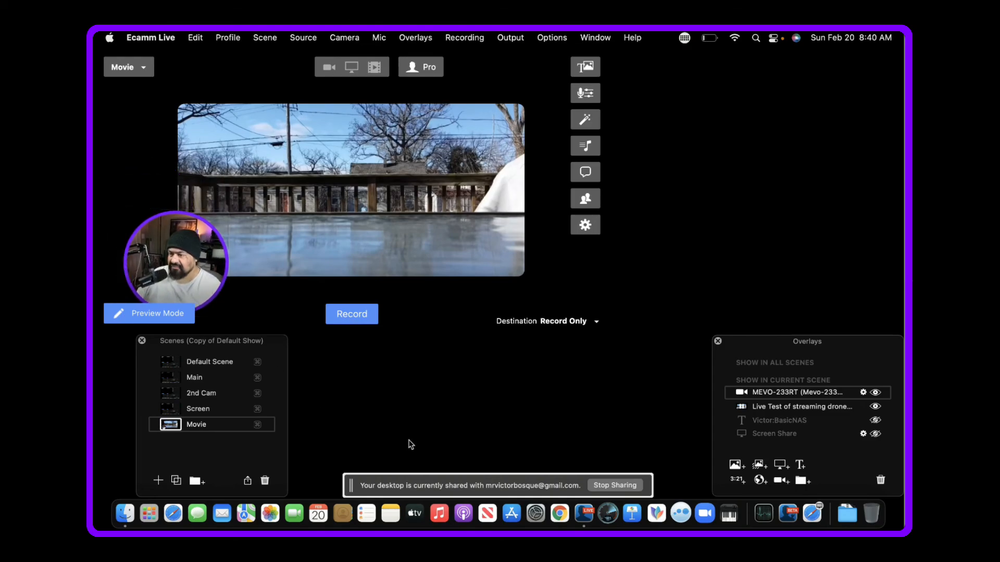